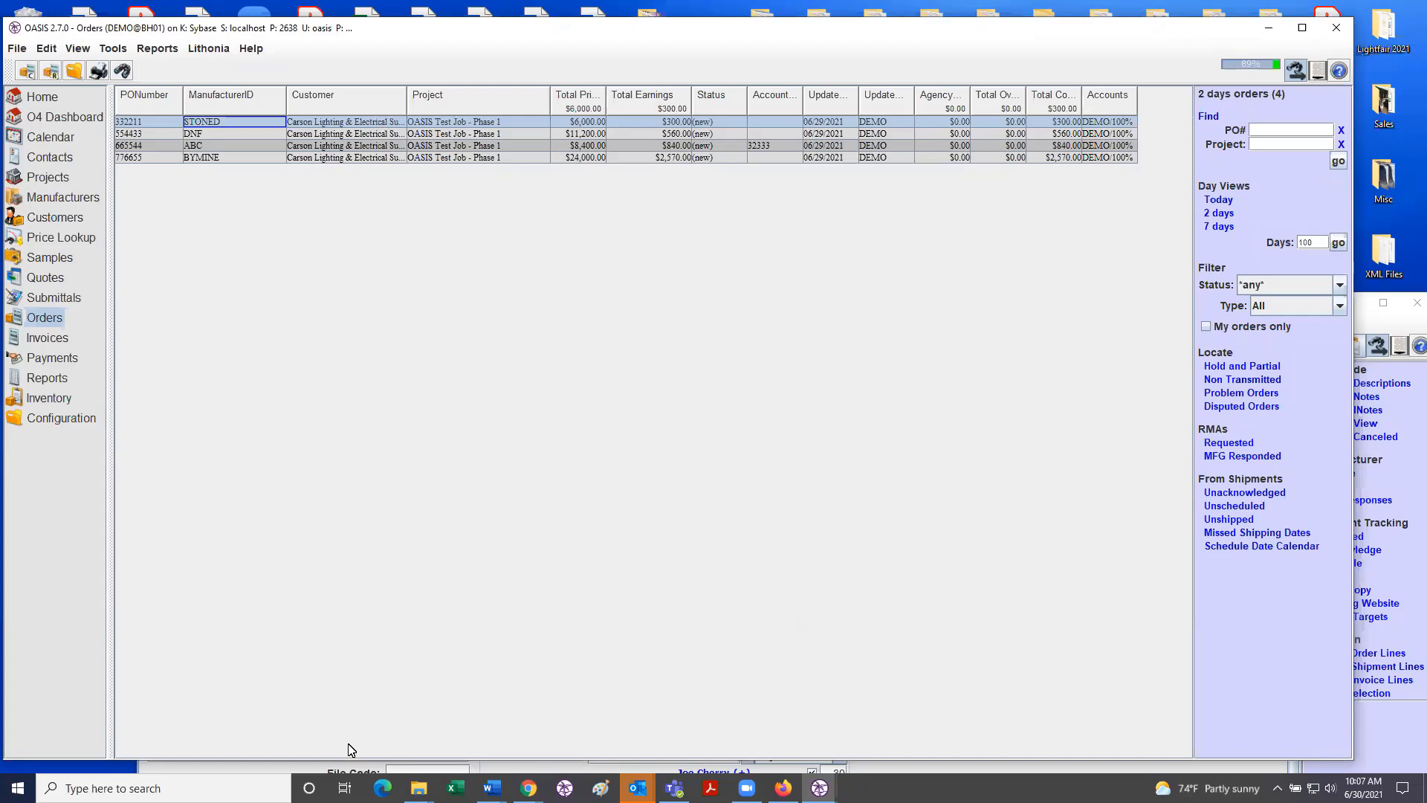
# Step: Open the line items of the Stoned Lighting order and put the order into change mode
pyautogui.click(275, 768)
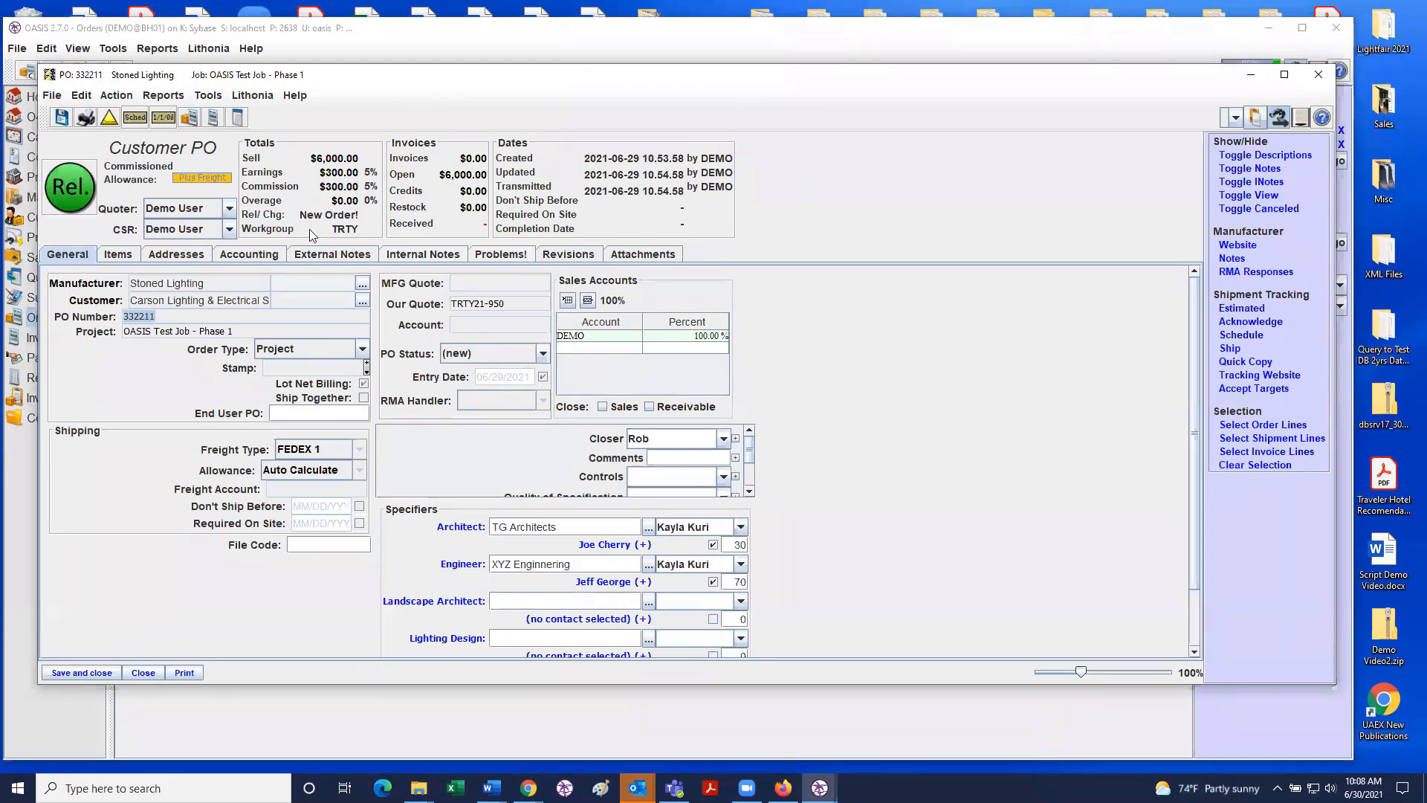
pyautogui.click(125, 258)
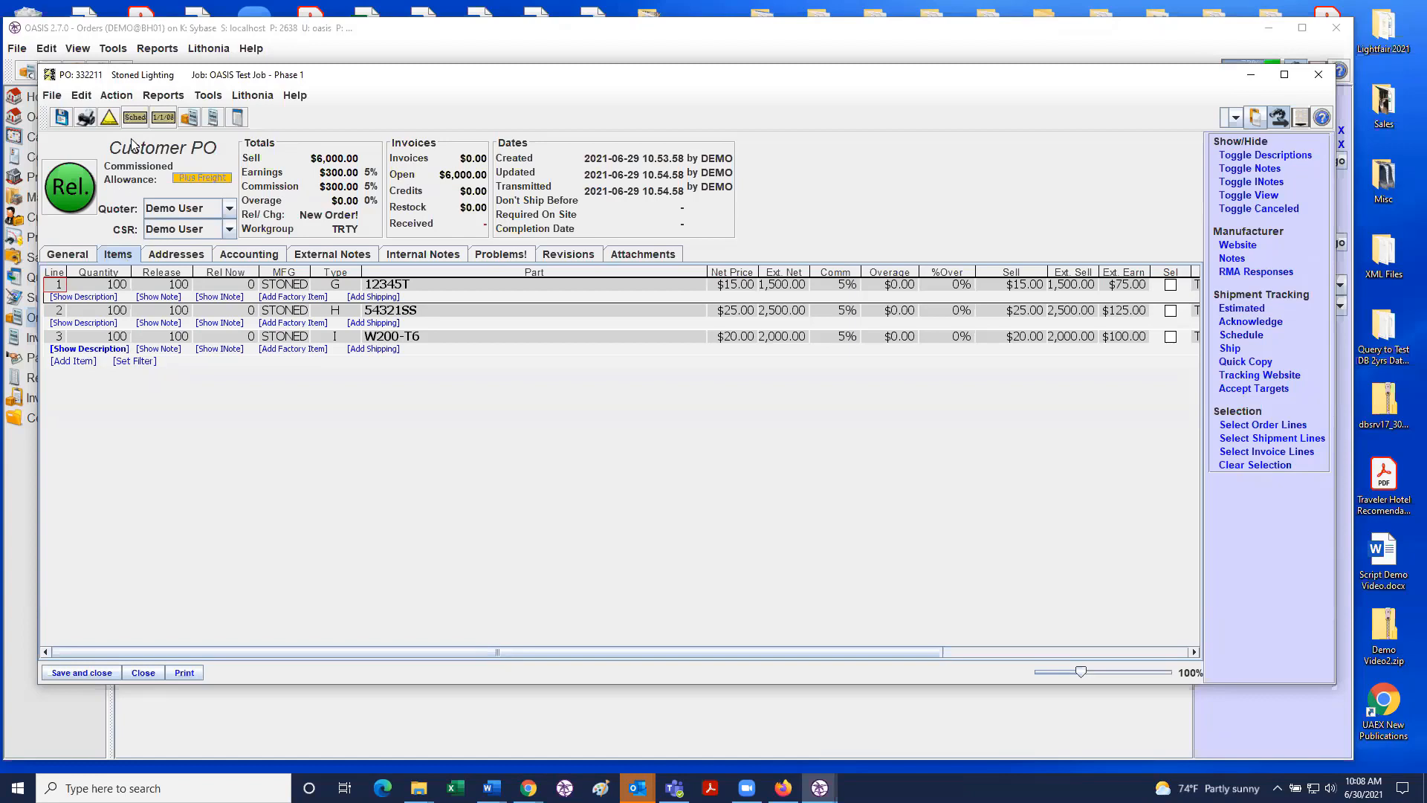
pyautogui.click(117, 96)
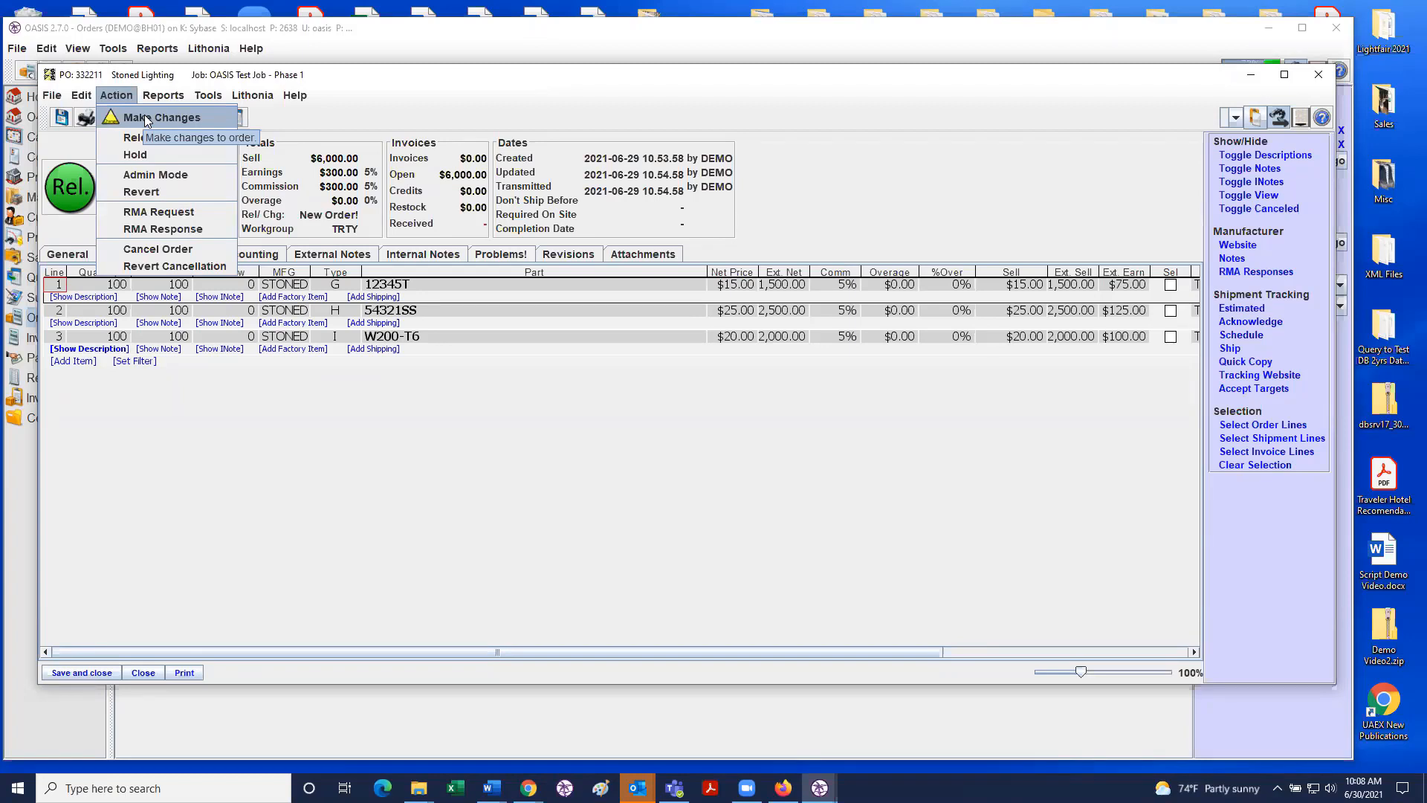
pyautogui.click(144, 116)
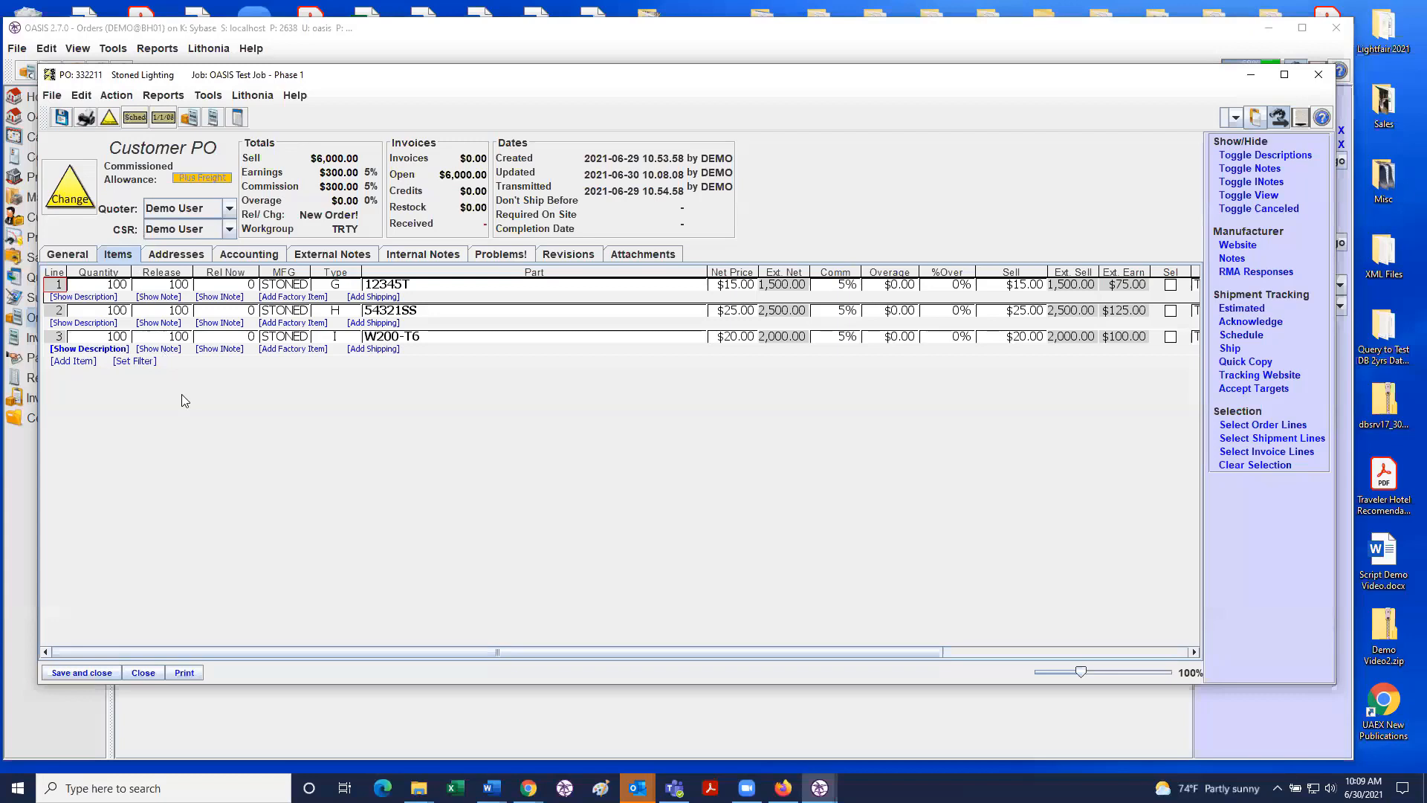
# Step: Cancel line 3, part W200-T6, by setting its quantity to 0
pyautogui.click(108, 338)
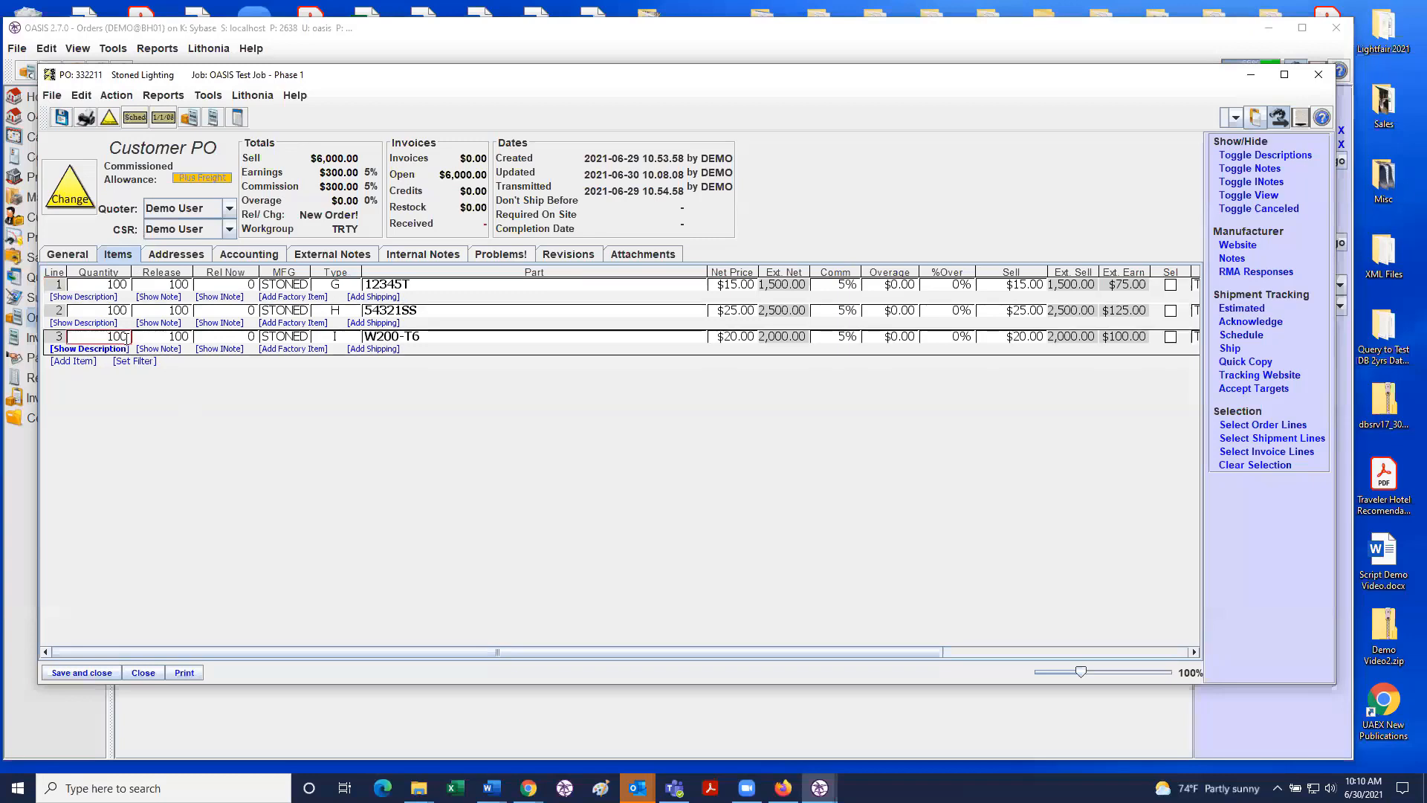
pyautogui.doubleClick(104, 336)
pyautogui.press('Insert')
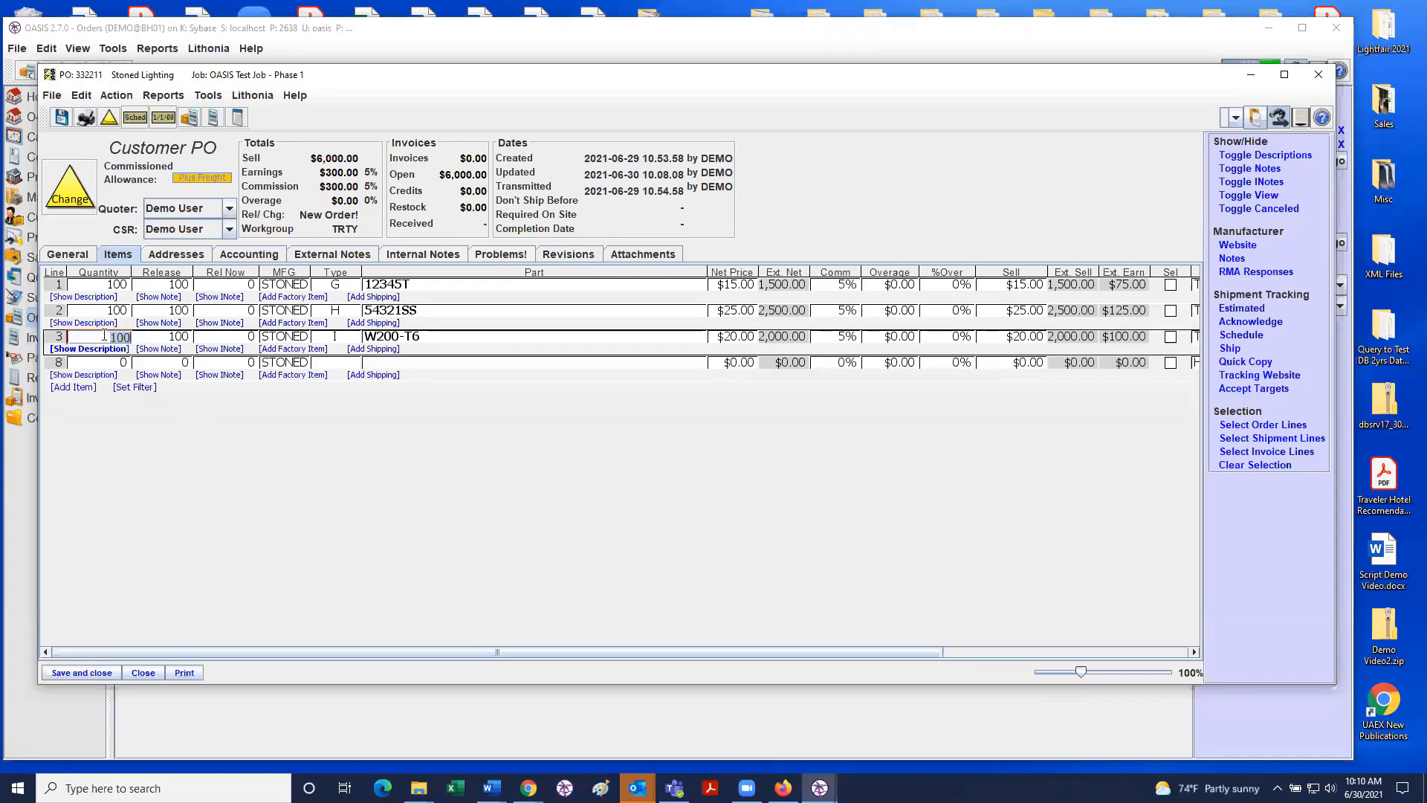
pyautogui.write('0')
pyautogui.press('Tab')
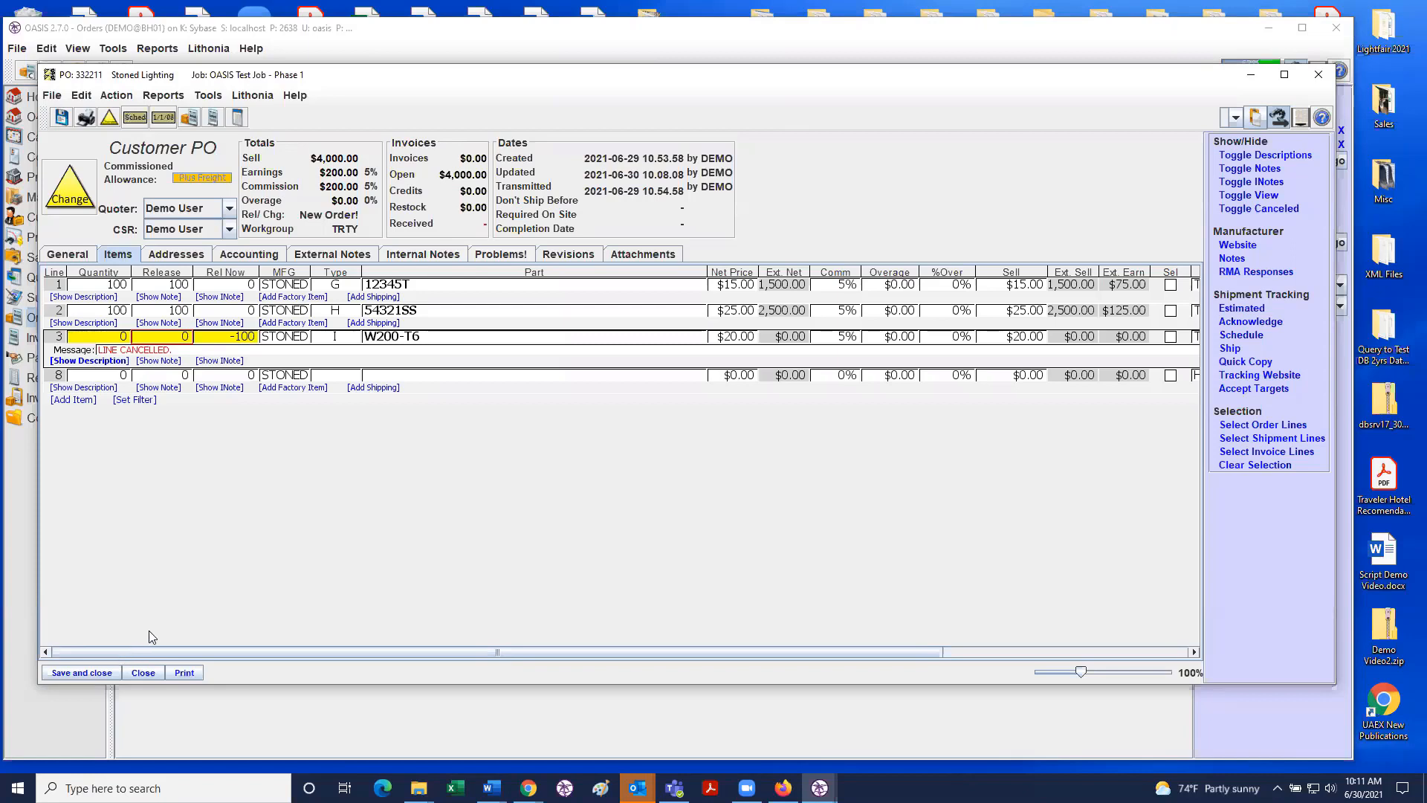
# Step: Output the manufacturer copy of the changed PO as Send Message and review the line changes in the attached document
pyautogui.click(183, 673)
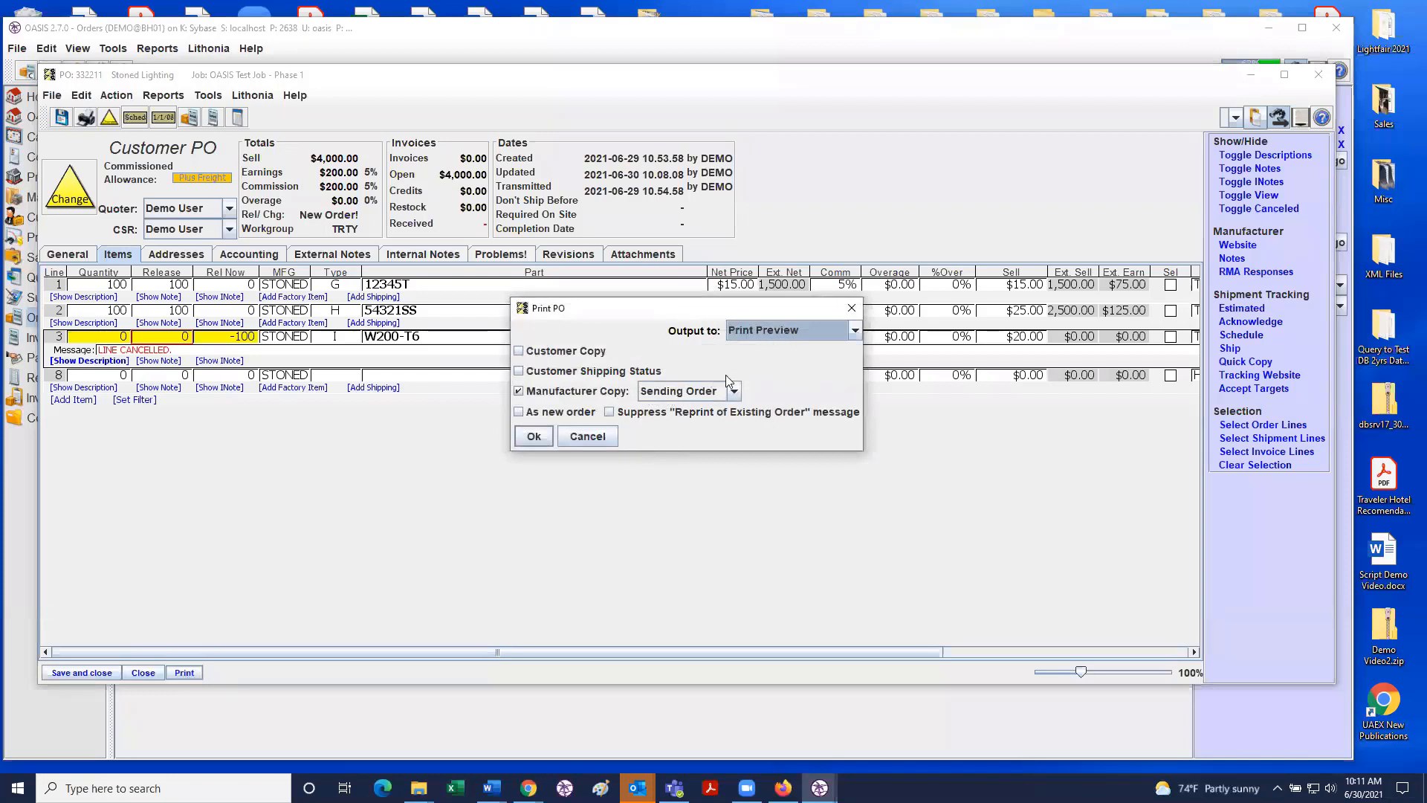
pyautogui.click(758, 330)
pyautogui.click(795, 412)
pyautogui.click(545, 359)
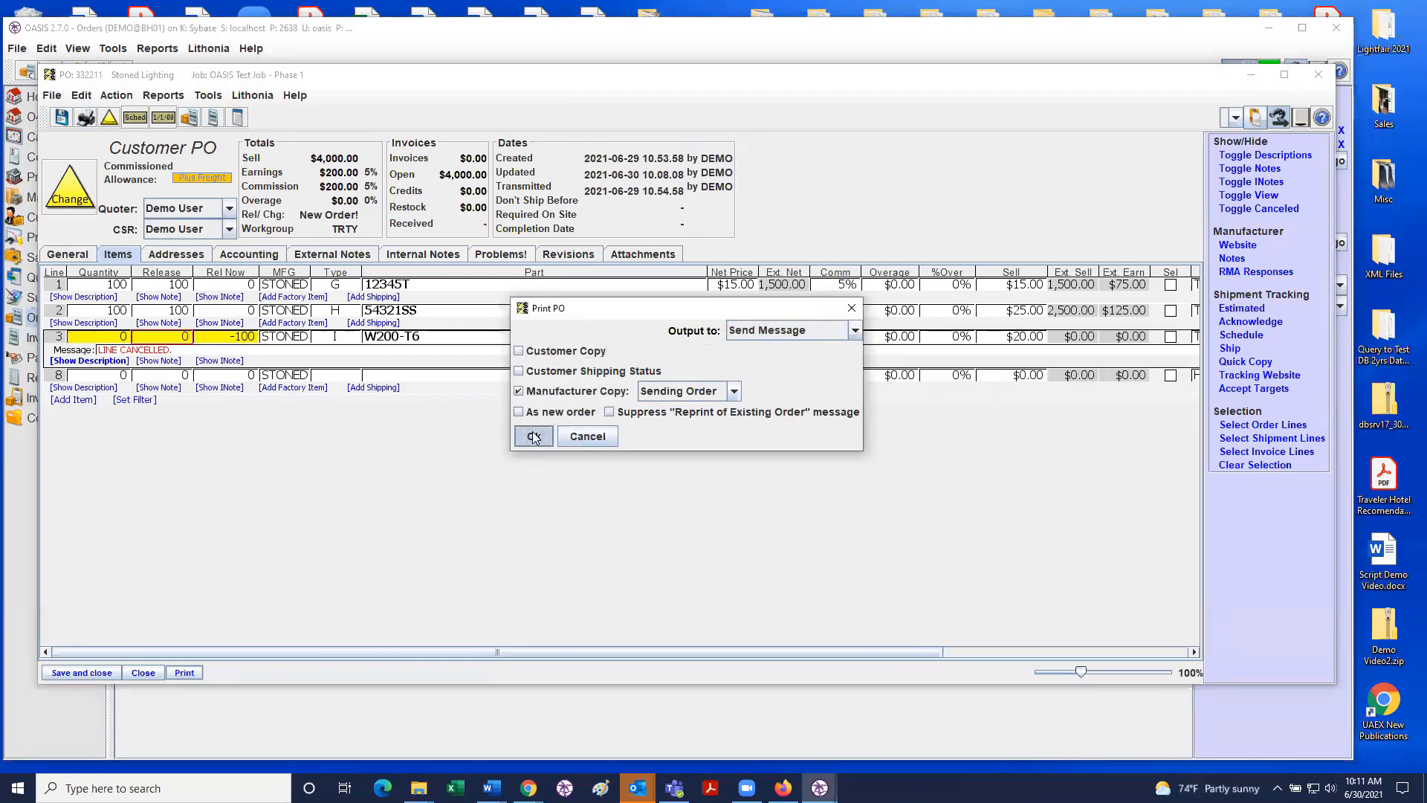
pyautogui.click(582, 440)
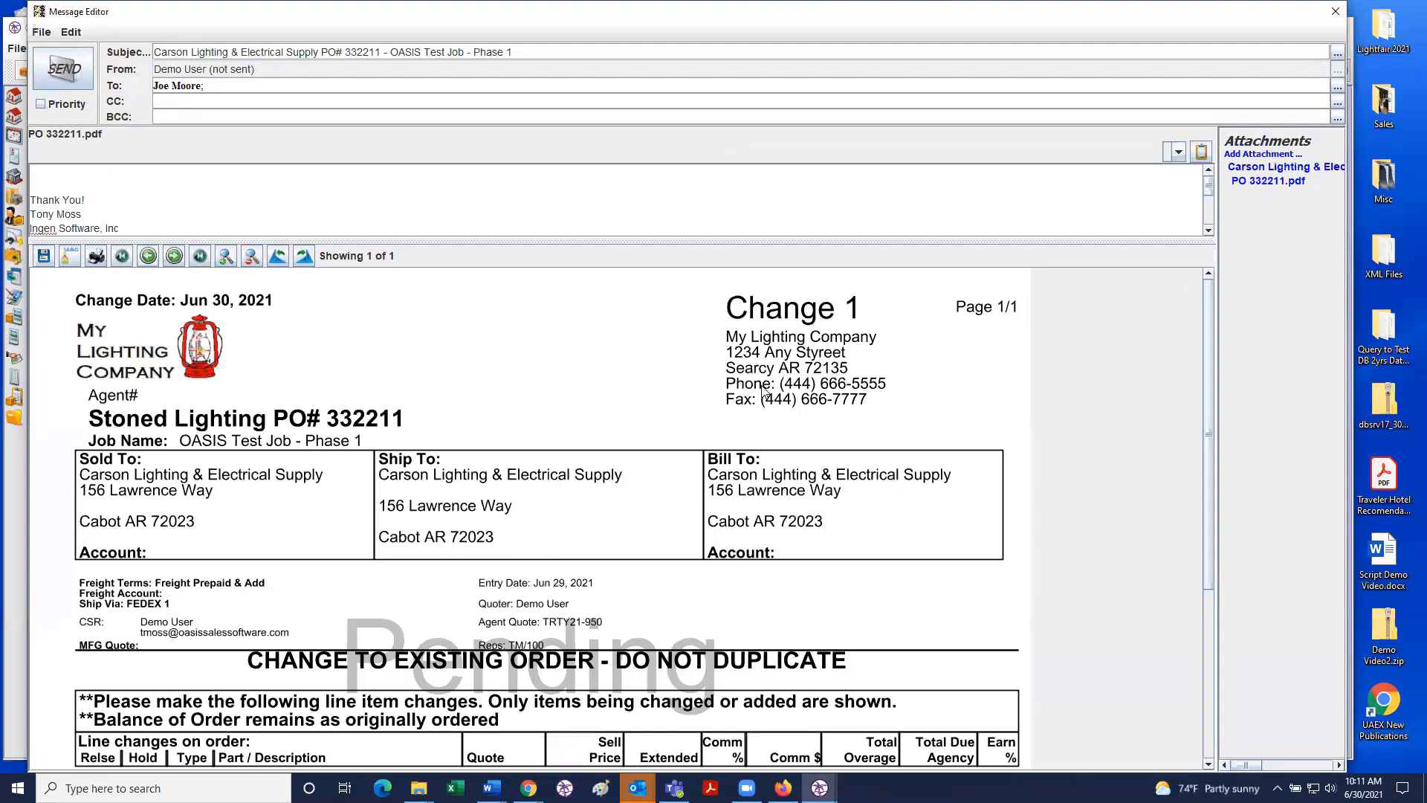
pyautogui.scroll(-6, 768, 392)
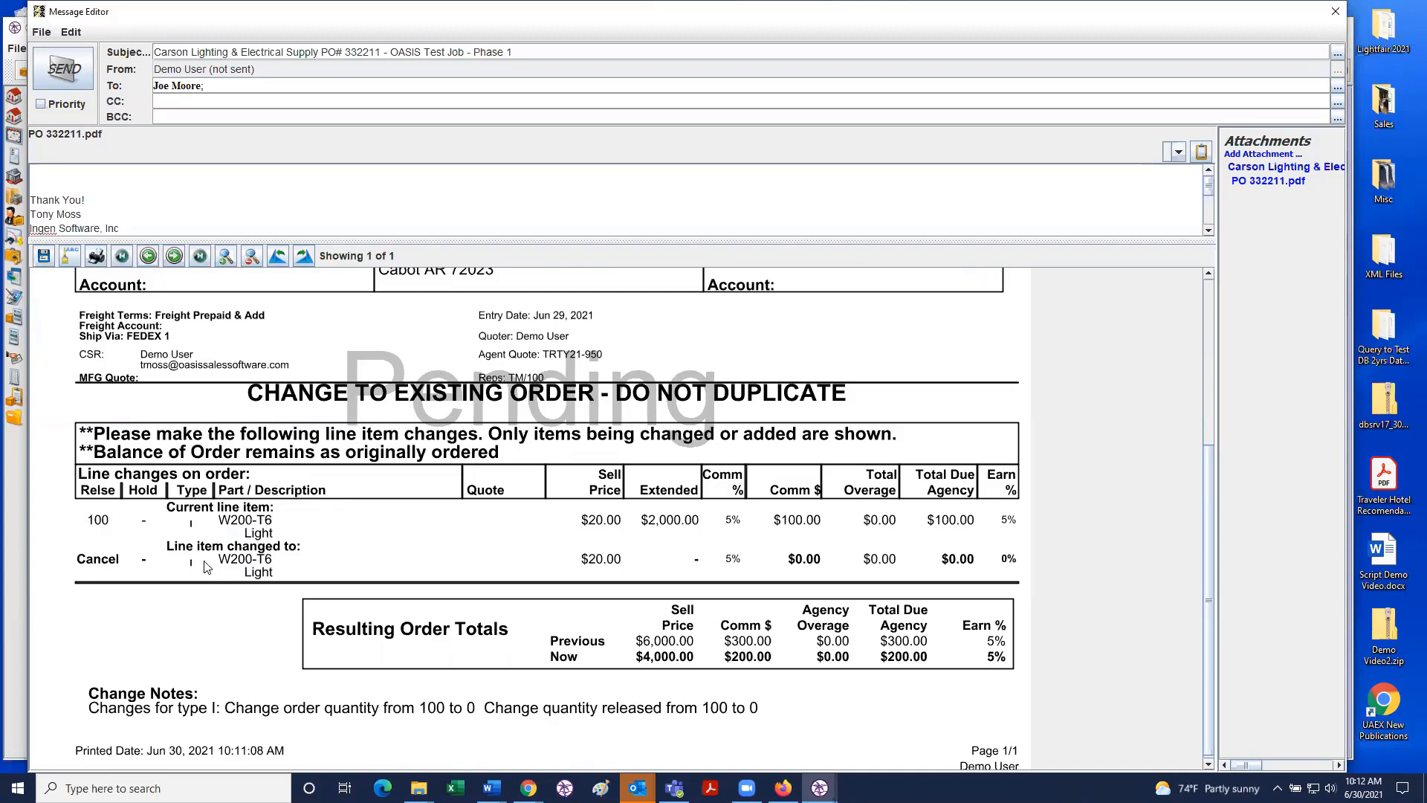
pyautogui.scroll(-1, 267, 567)
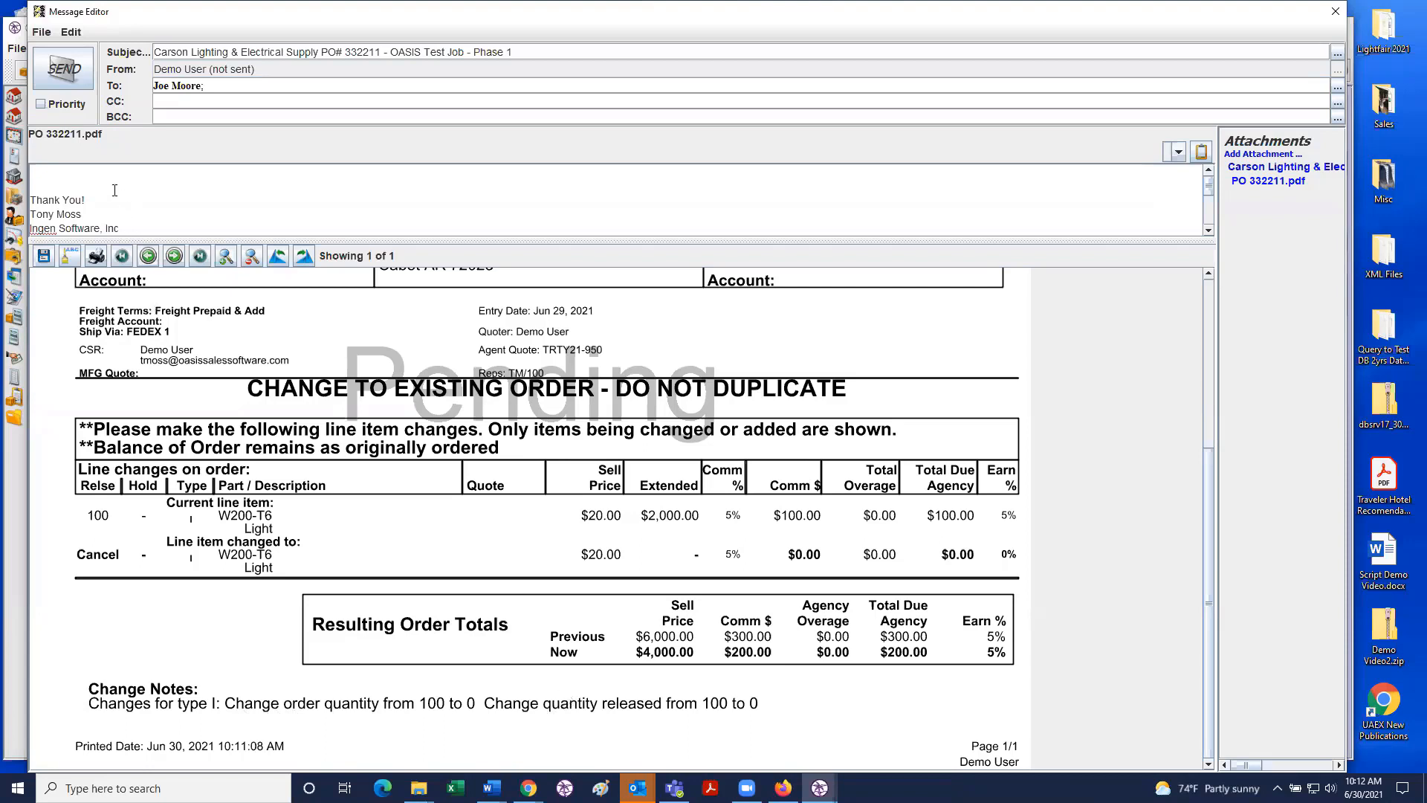
# Step: Replace the message recipient with the contact at ABC Lighting, send the order change, and close the reminder and the order
pyautogui.click(227, 89)
pyautogui.press('BackSpace')
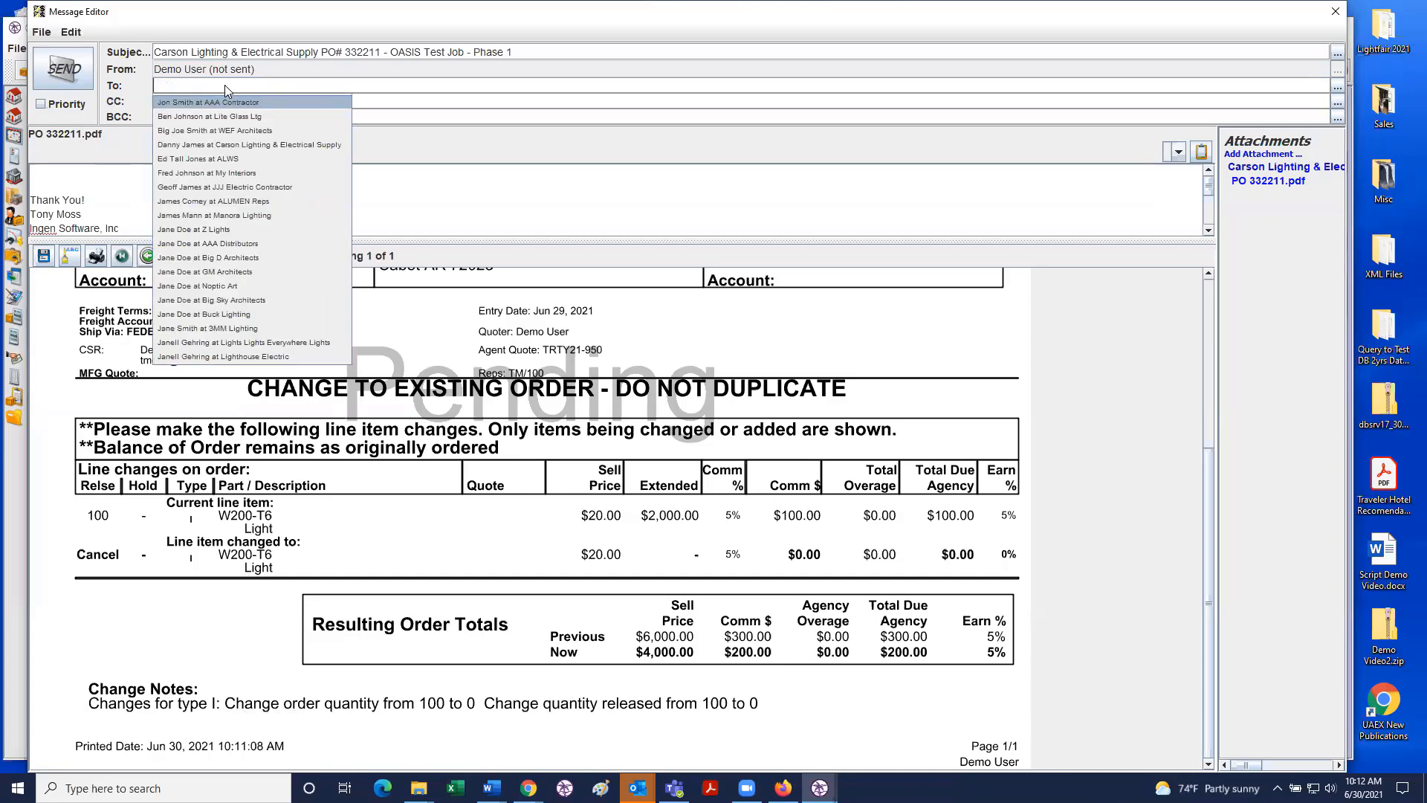
pyautogui.write('ton')
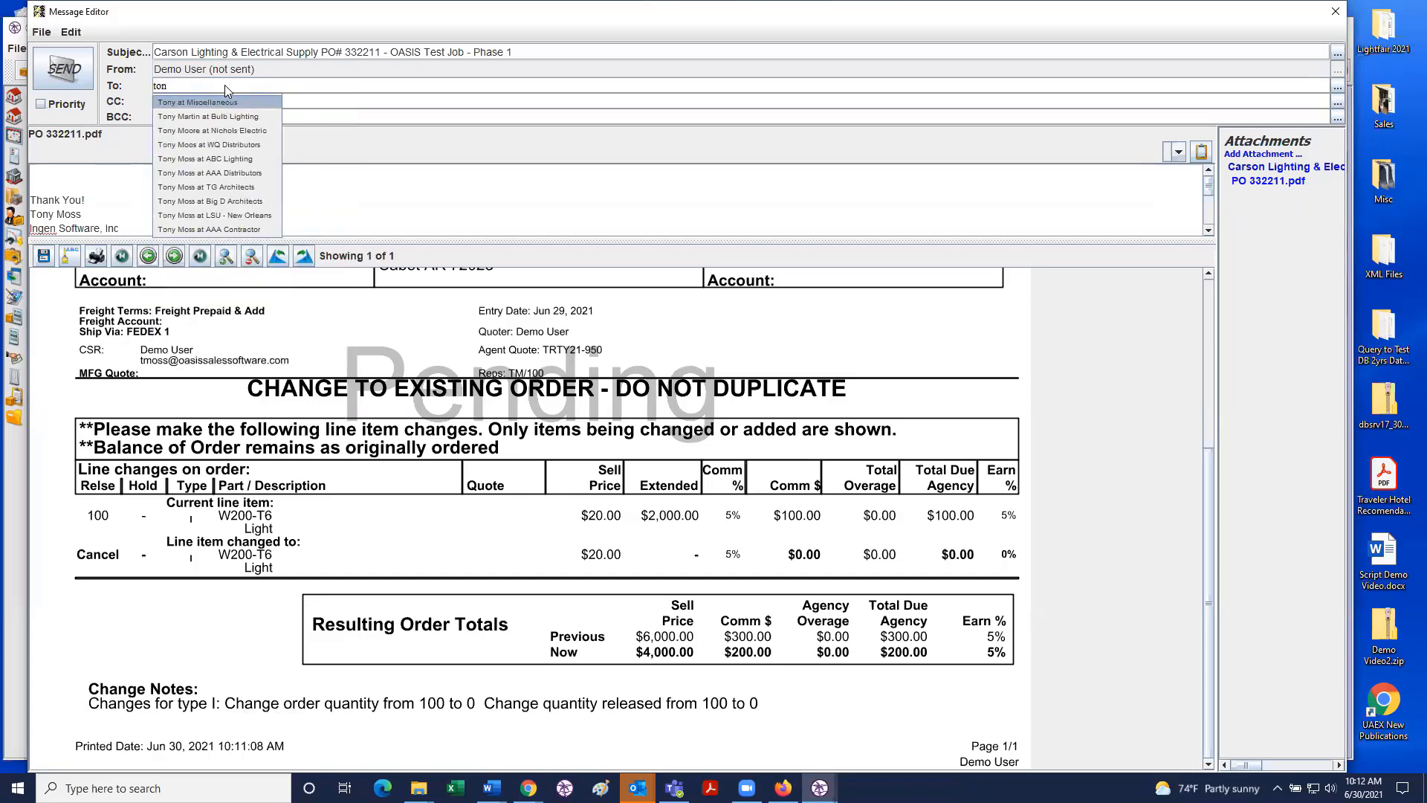
pyautogui.click(242, 160)
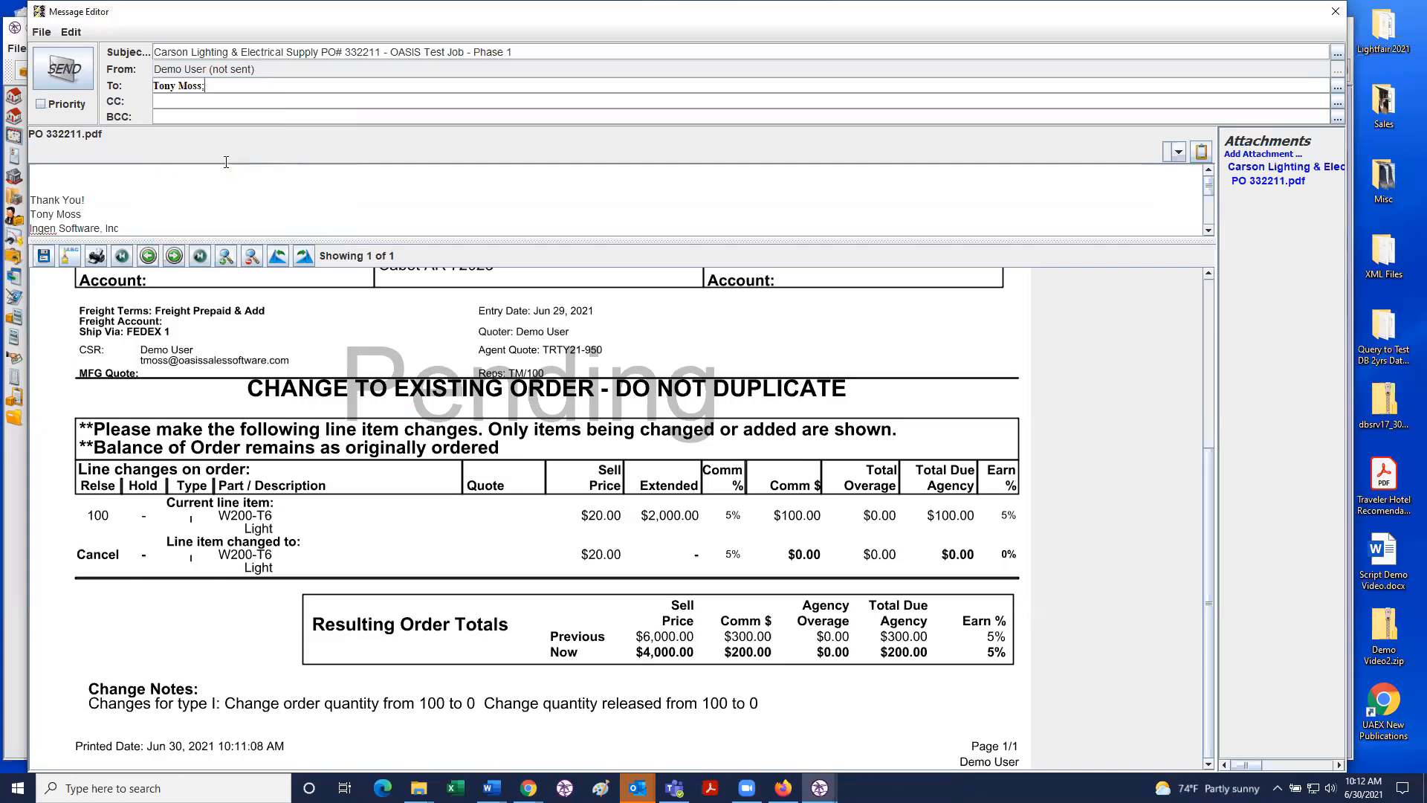
pyautogui.click(67, 71)
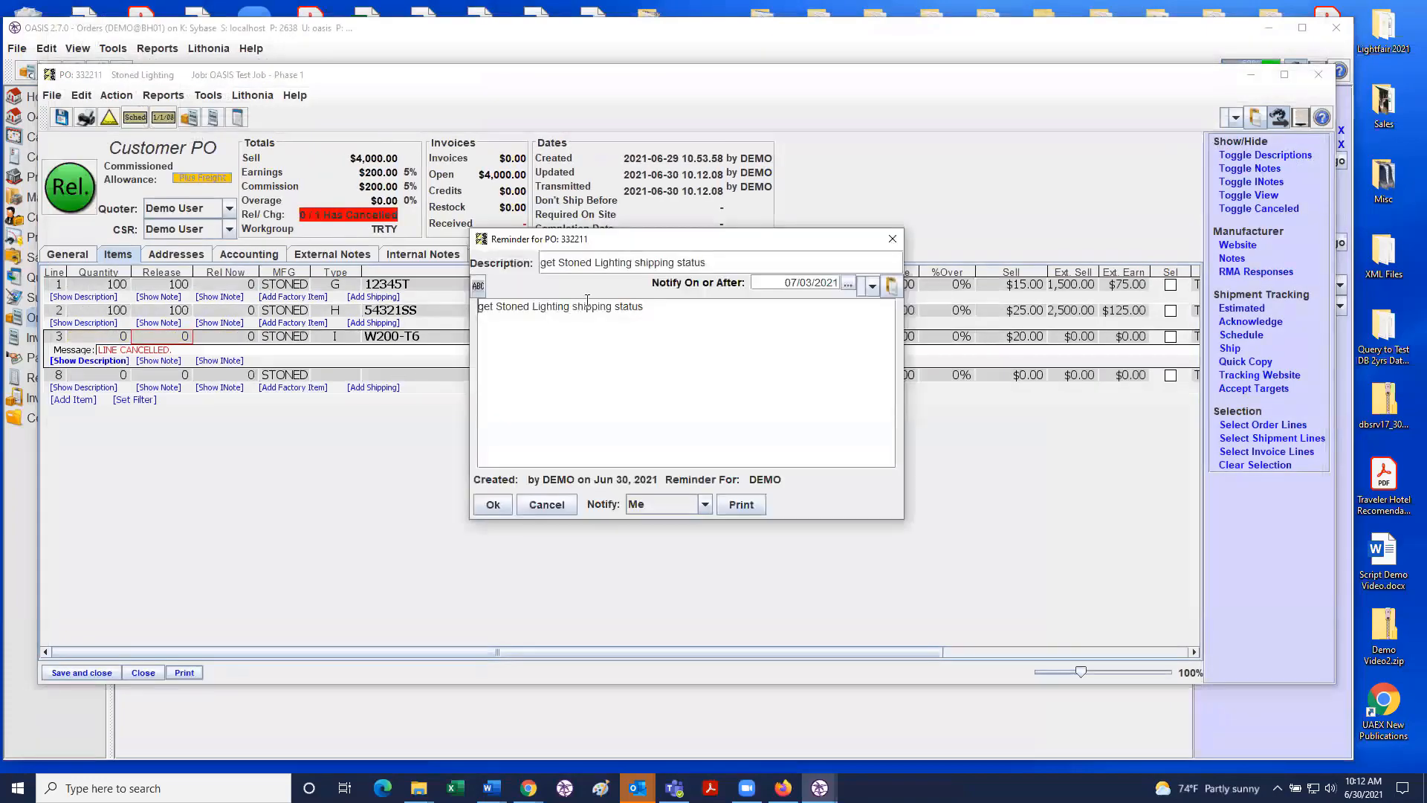
pyautogui.click(892, 239)
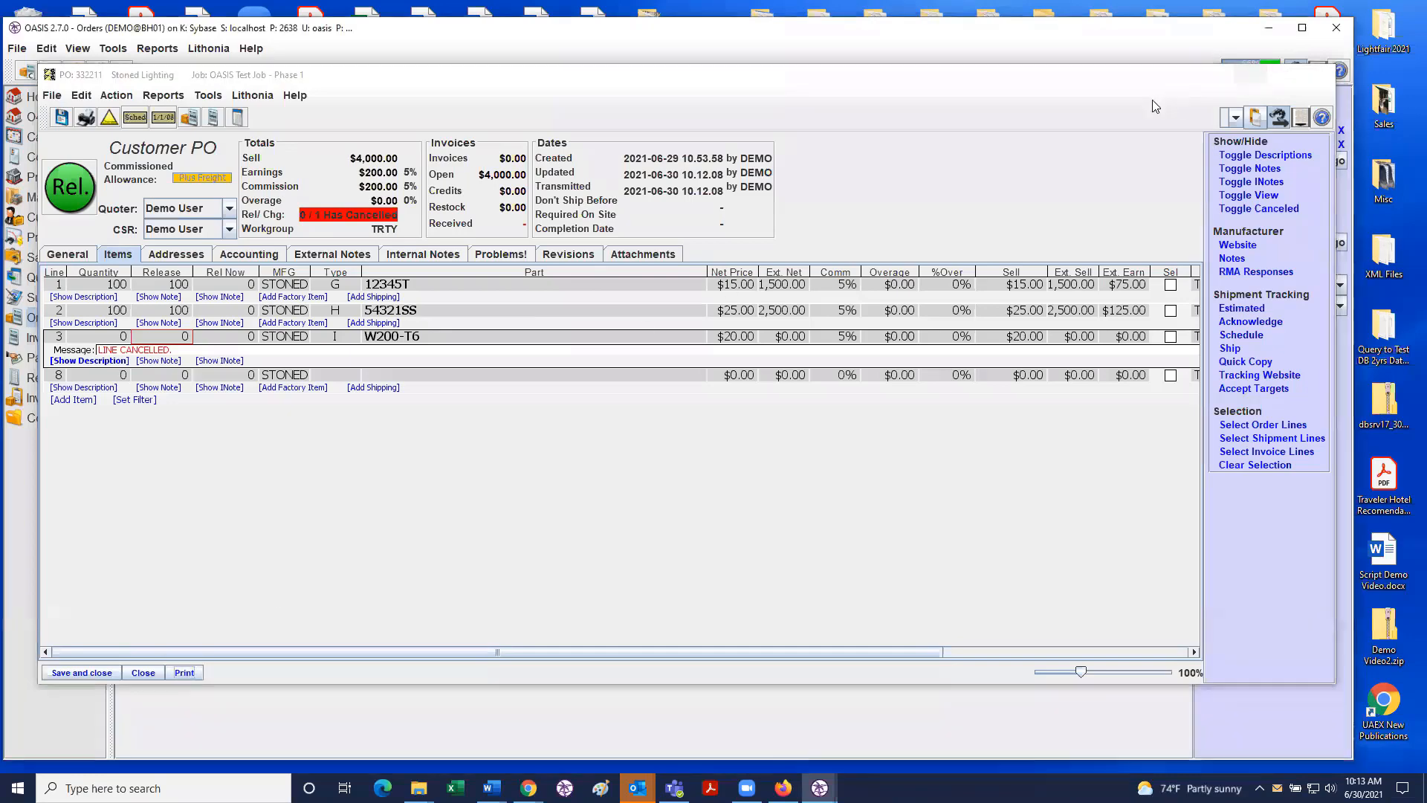
pyautogui.click(1318, 74)
# Step: Open the DNF order for OASIS Test Job - Phase 1 and show its line items
pyautogui.click(361, 135)
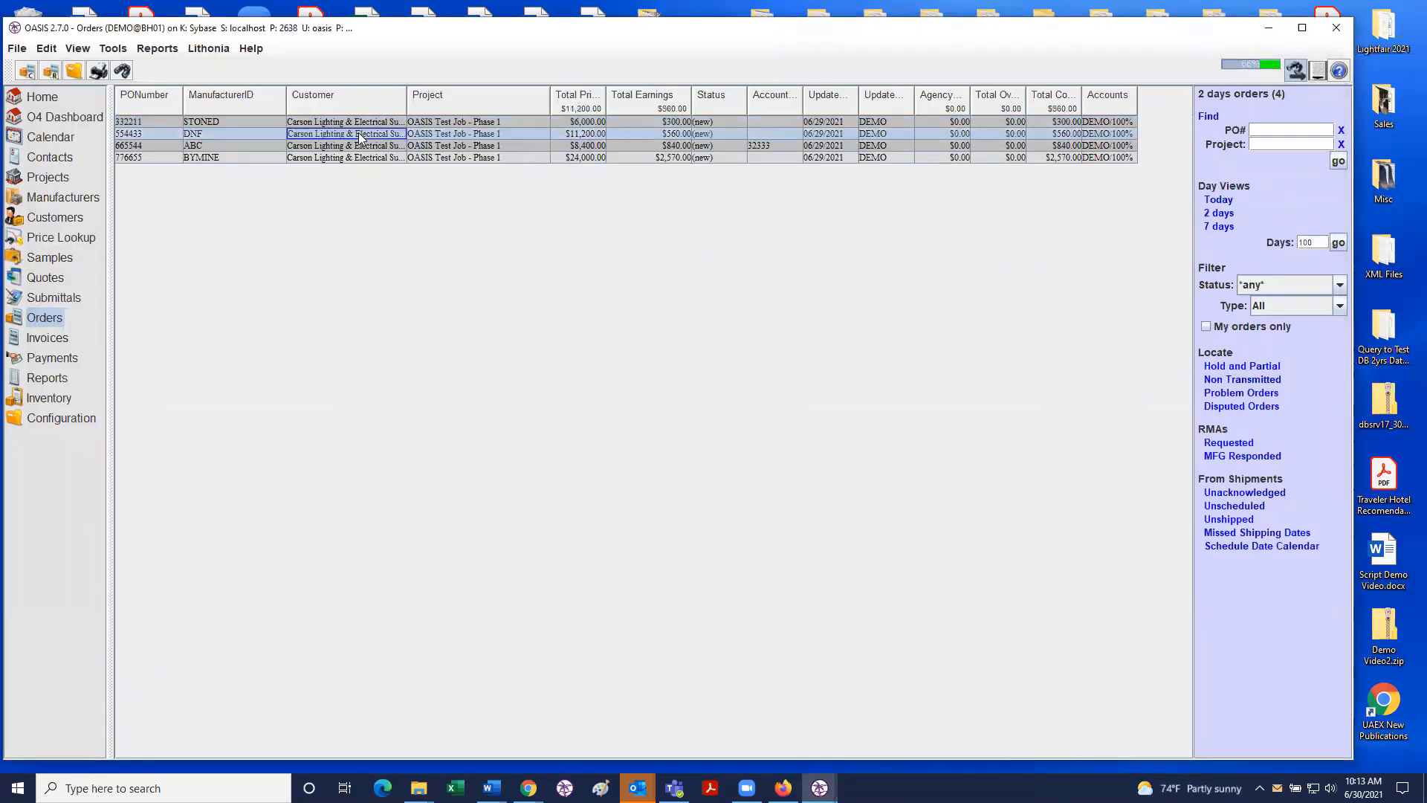
pyautogui.doubleClick(360, 136)
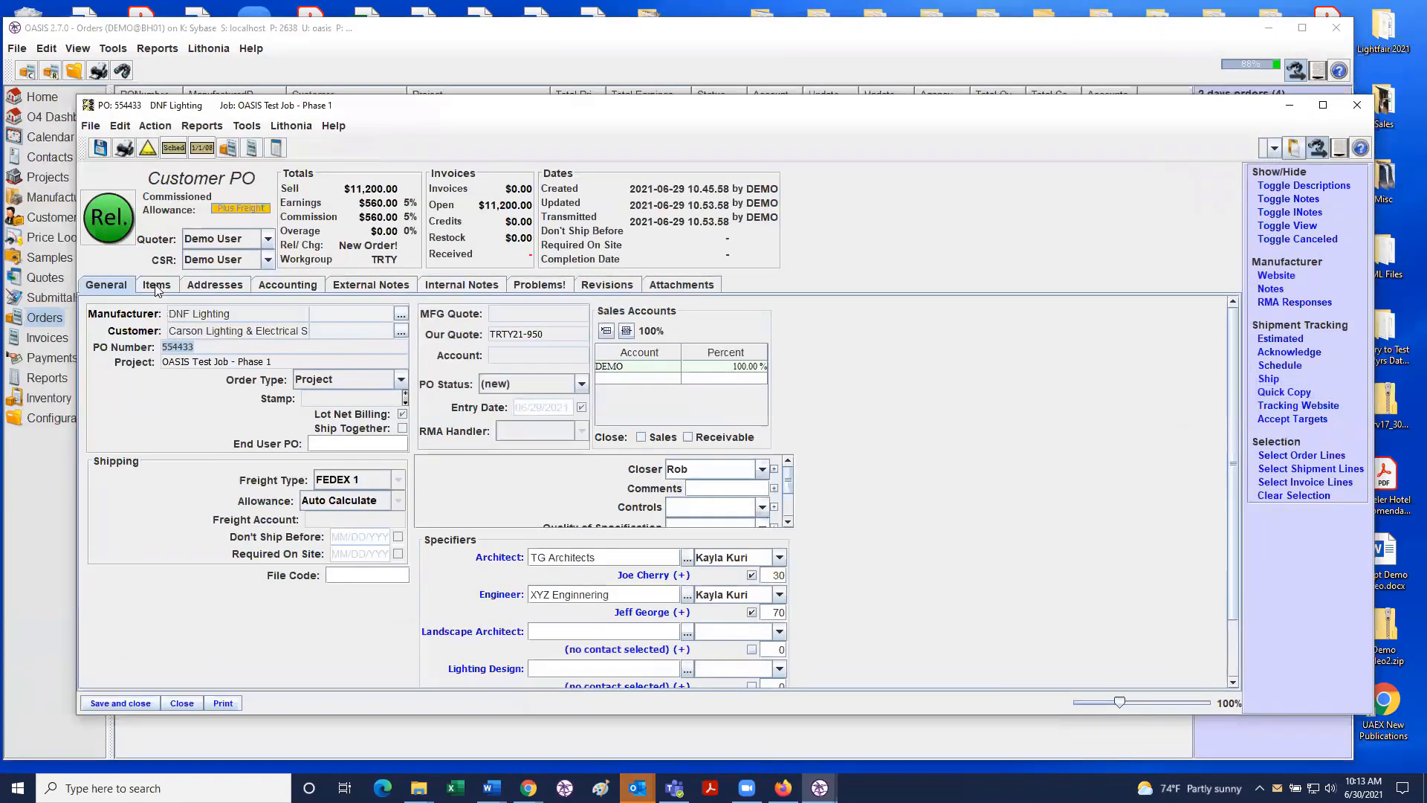
pyautogui.click(157, 285)
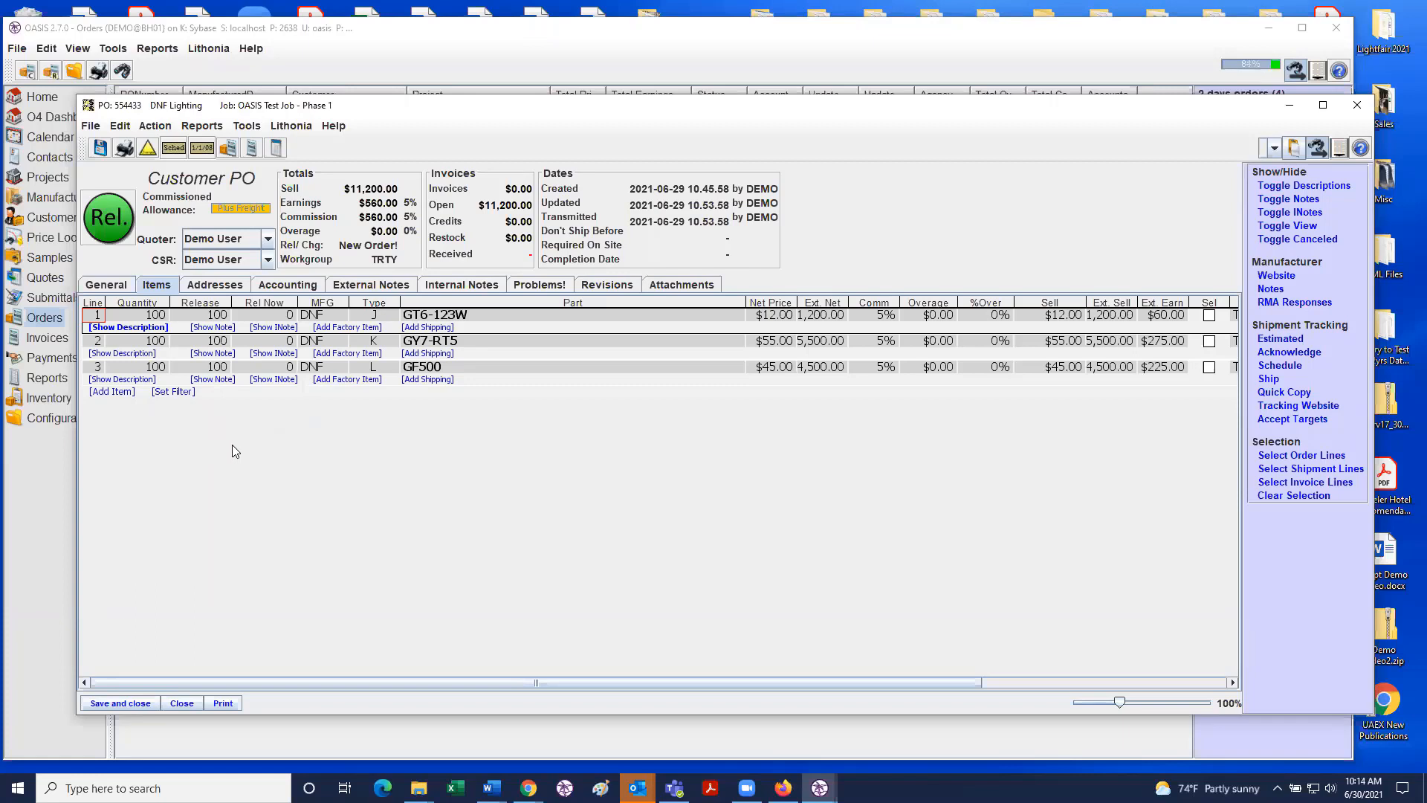
# Step: Start a cancellation request for the order and select all three lines, GT6-123W, GY7-RT5 and GF500
pyautogui.click(154, 125)
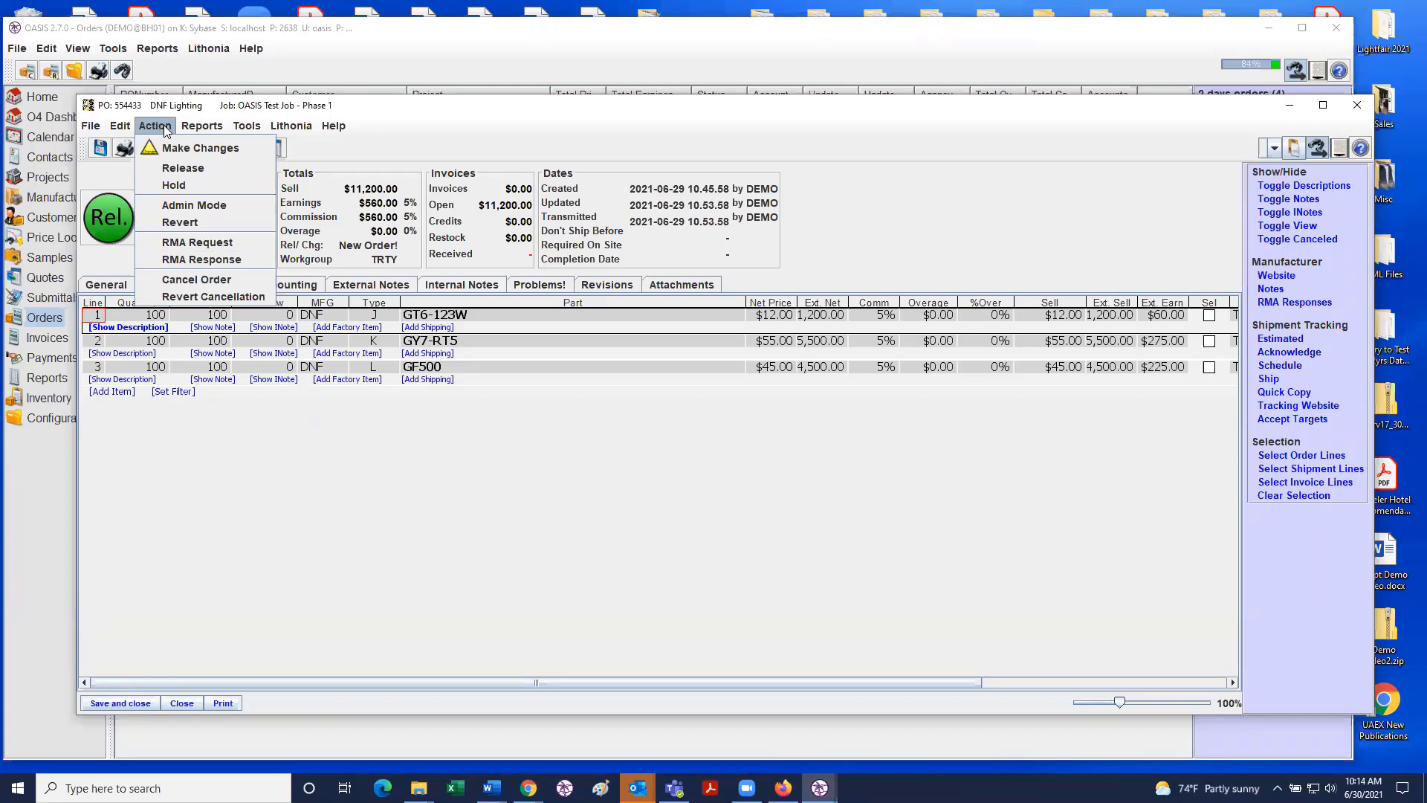
pyautogui.click(214, 282)
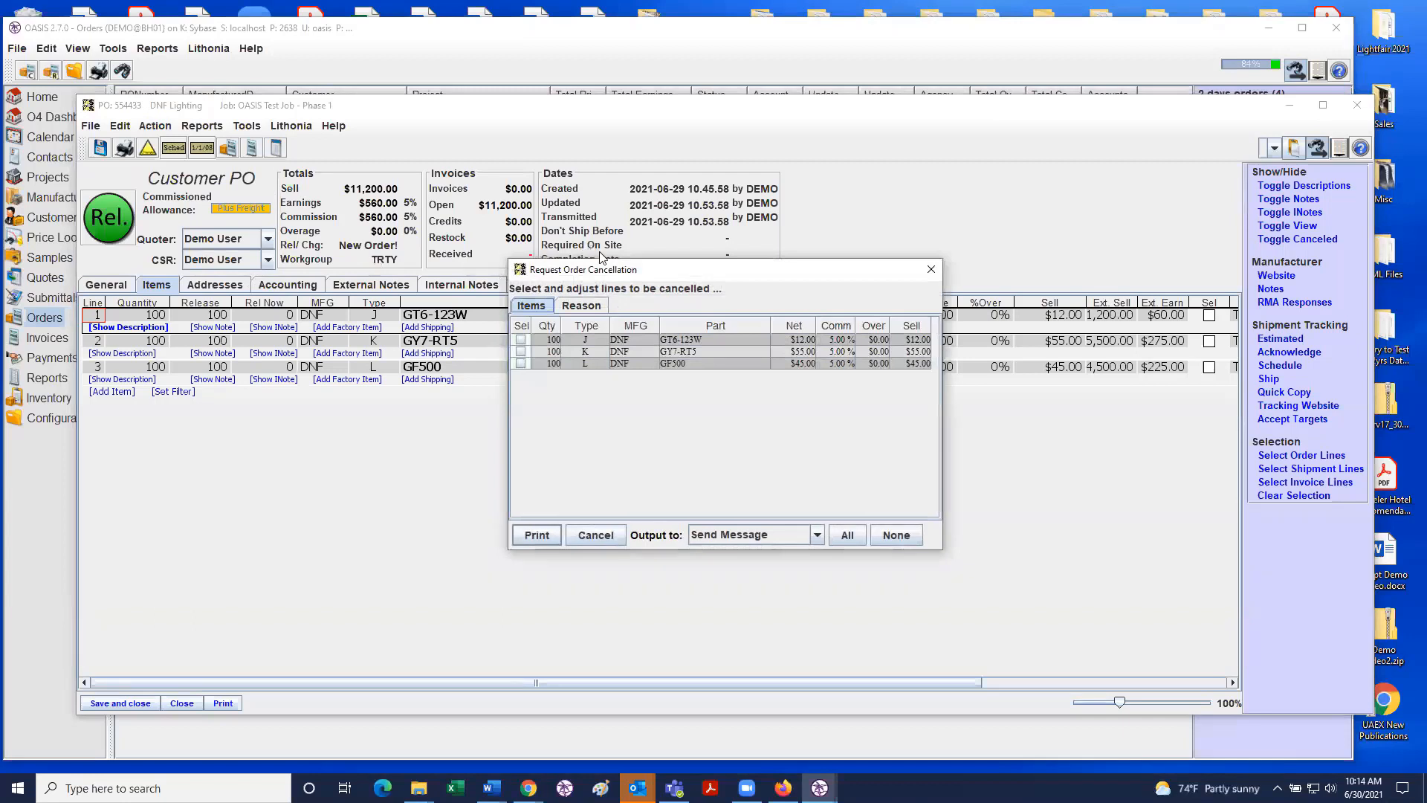
pyautogui.moveTo(656, 269); pyautogui.dragTo(649, 264)
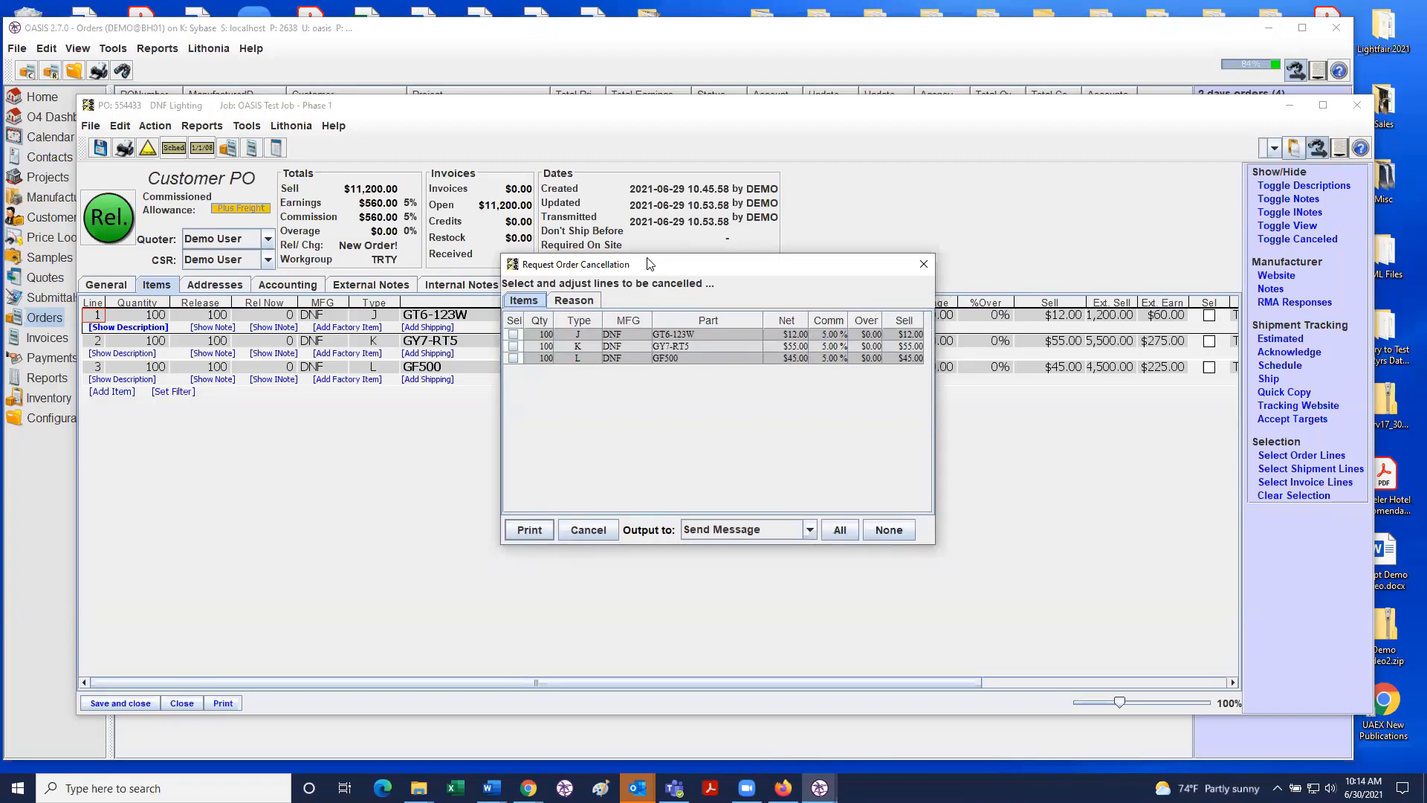
pyautogui.moveTo(649, 263); pyautogui.dragTo(483, 229)
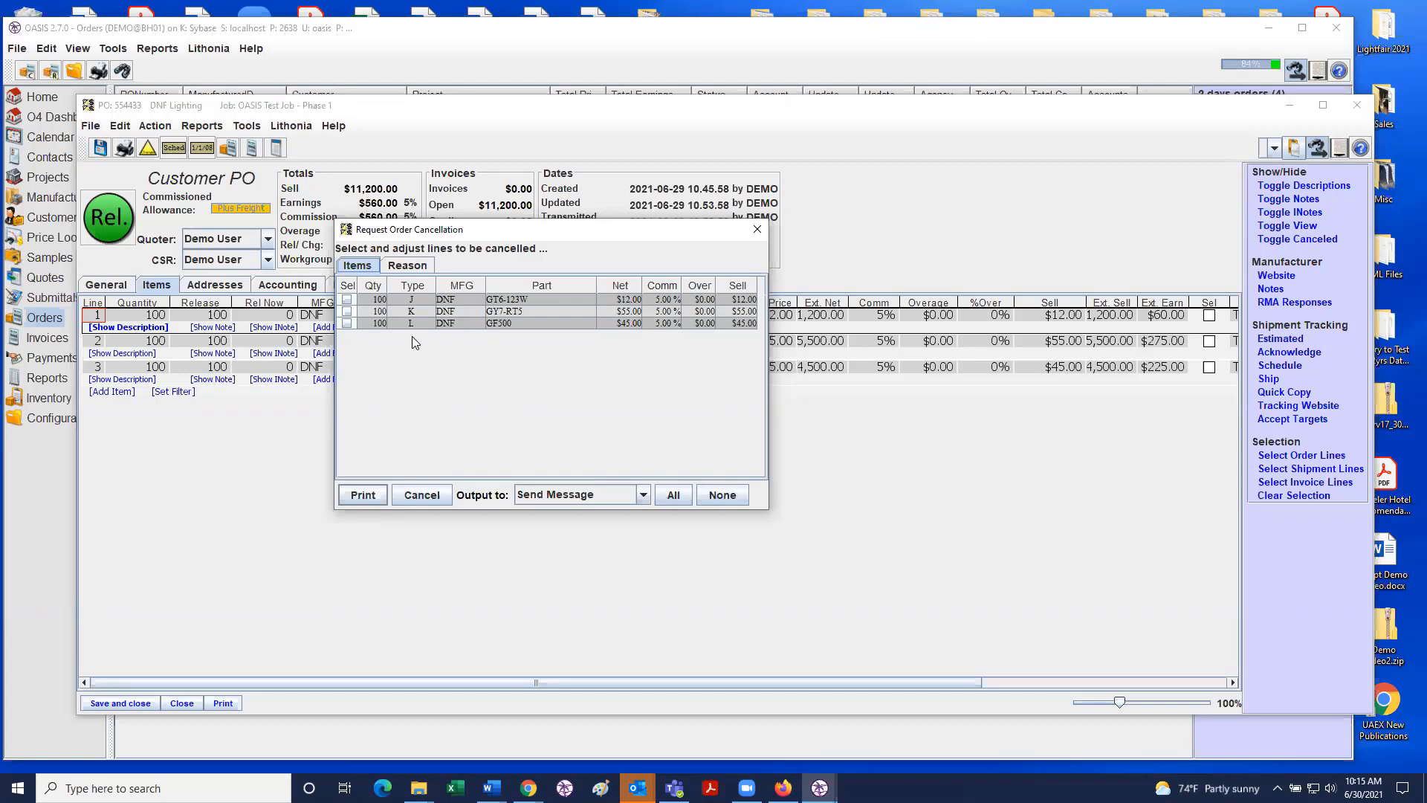
pyautogui.click(347, 299)
pyautogui.click(347, 311)
pyautogui.click(346, 323)
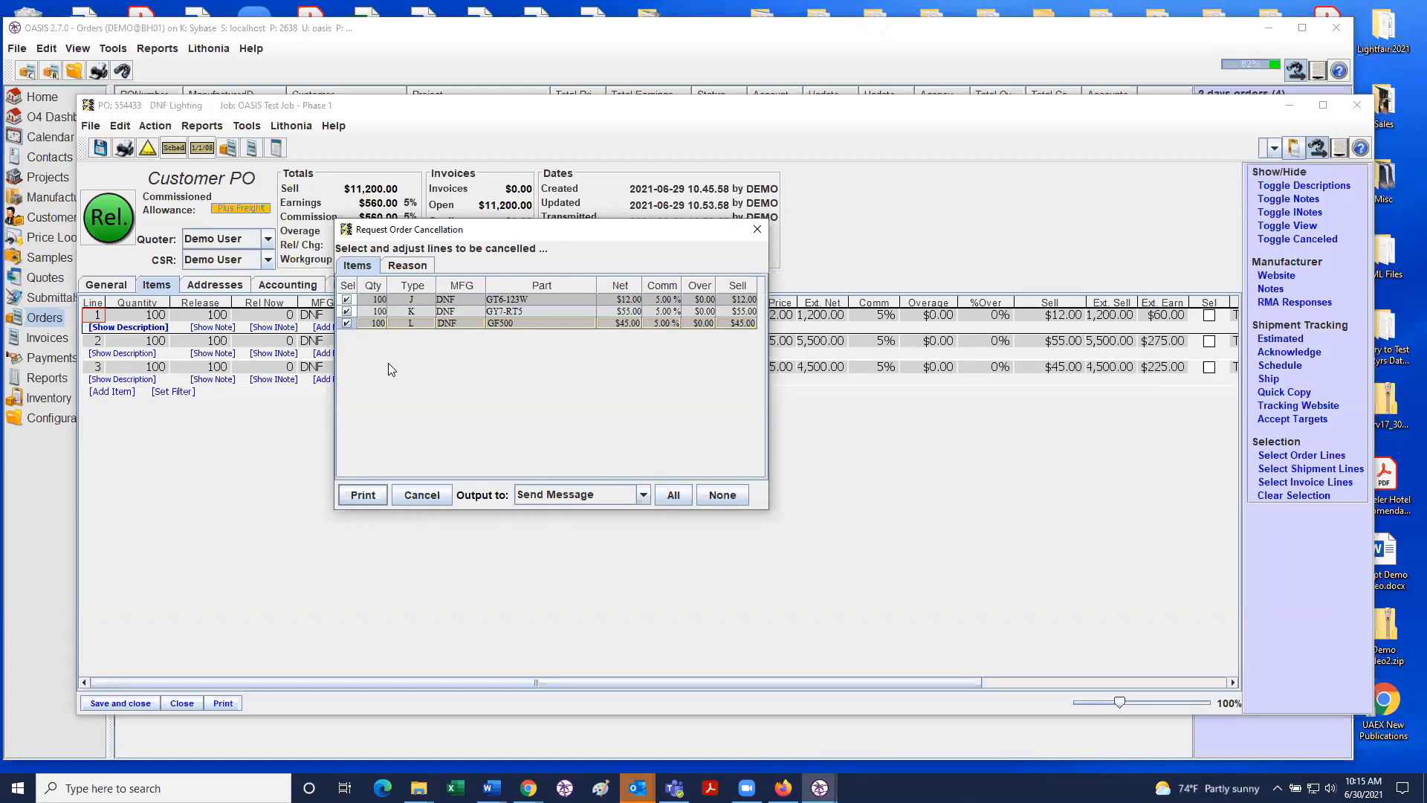
pyautogui.click(408, 268)
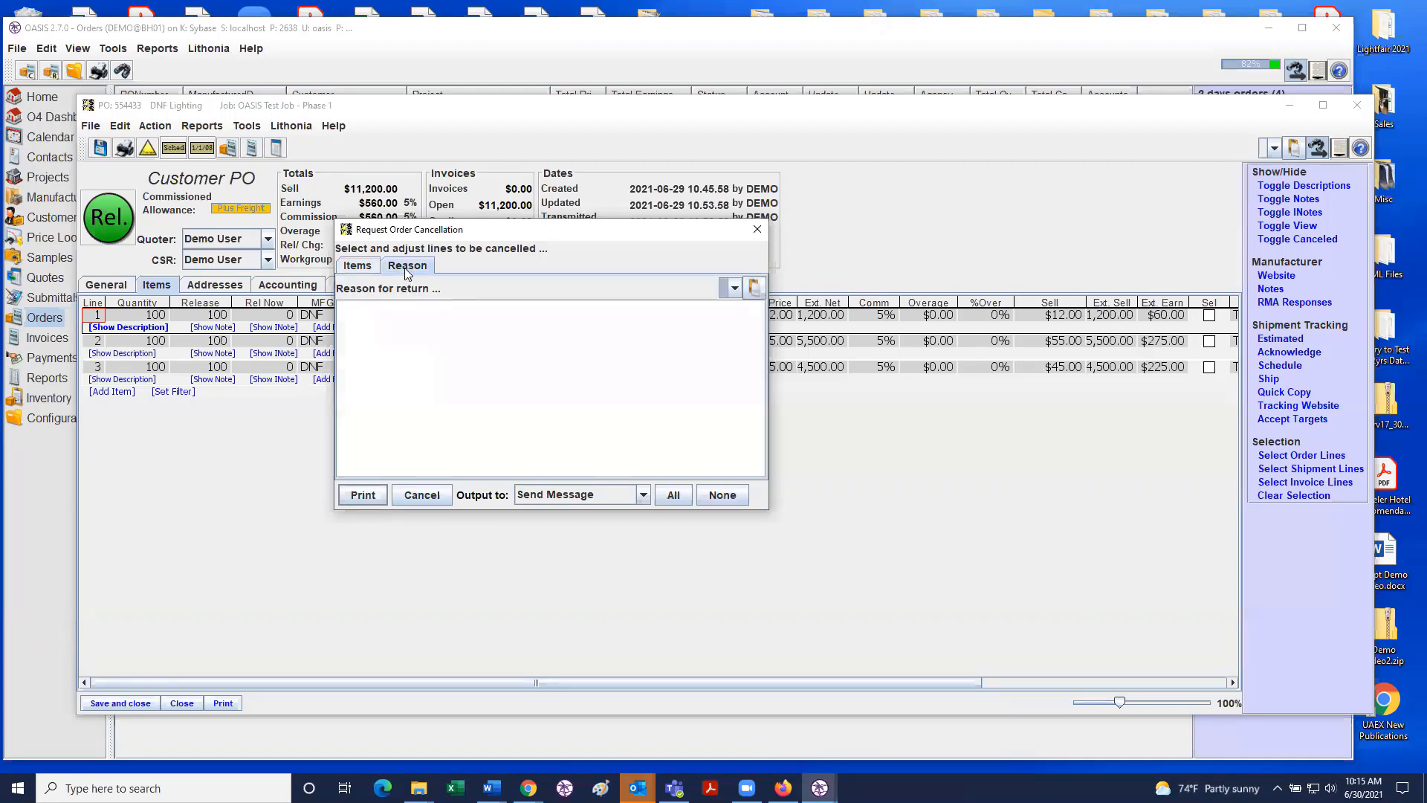
pyautogui.click(348, 315)
pyautogui.write('Customer does not need')
pyautogui.moveTo(483, 312); pyautogui.dragTo(348, 299)
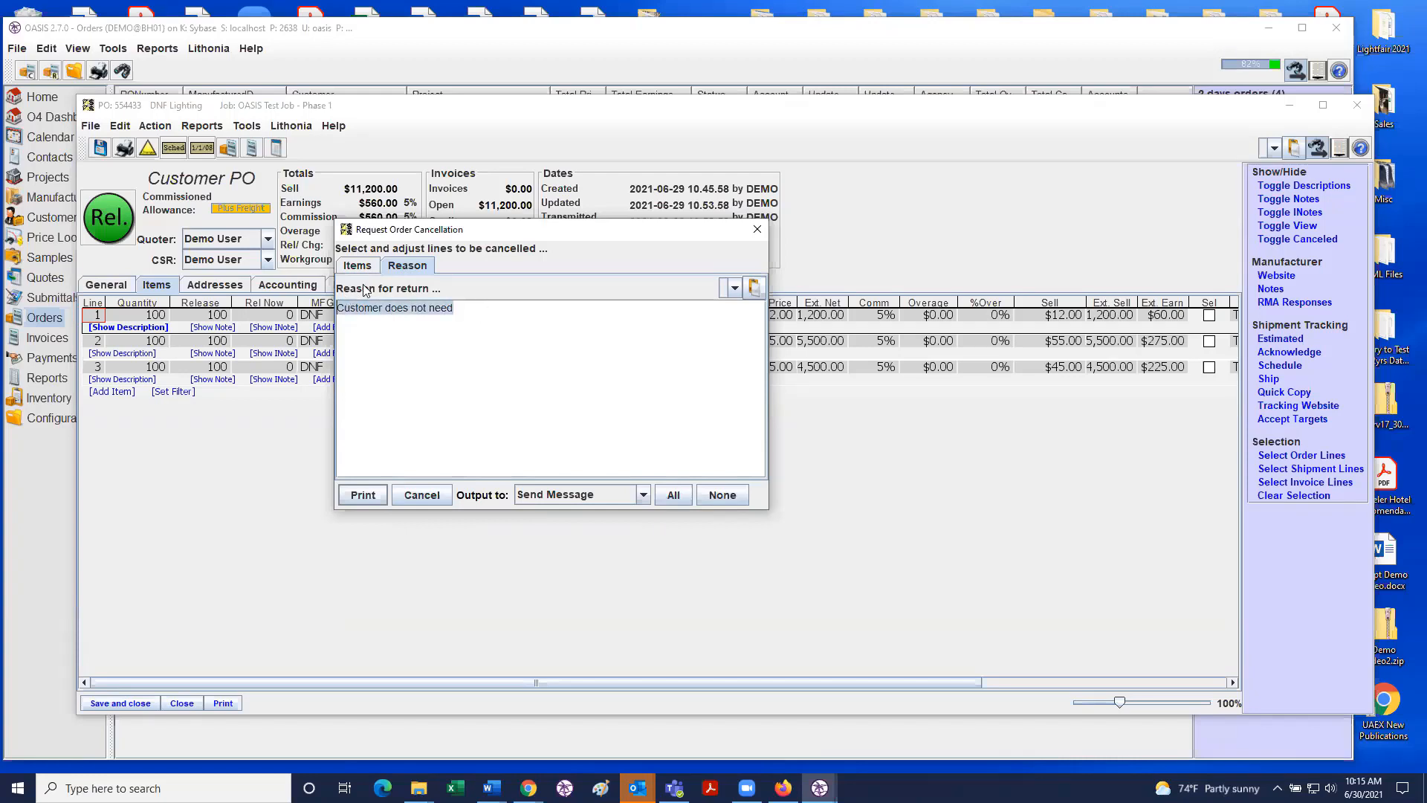
pyautogui.press('Delete')
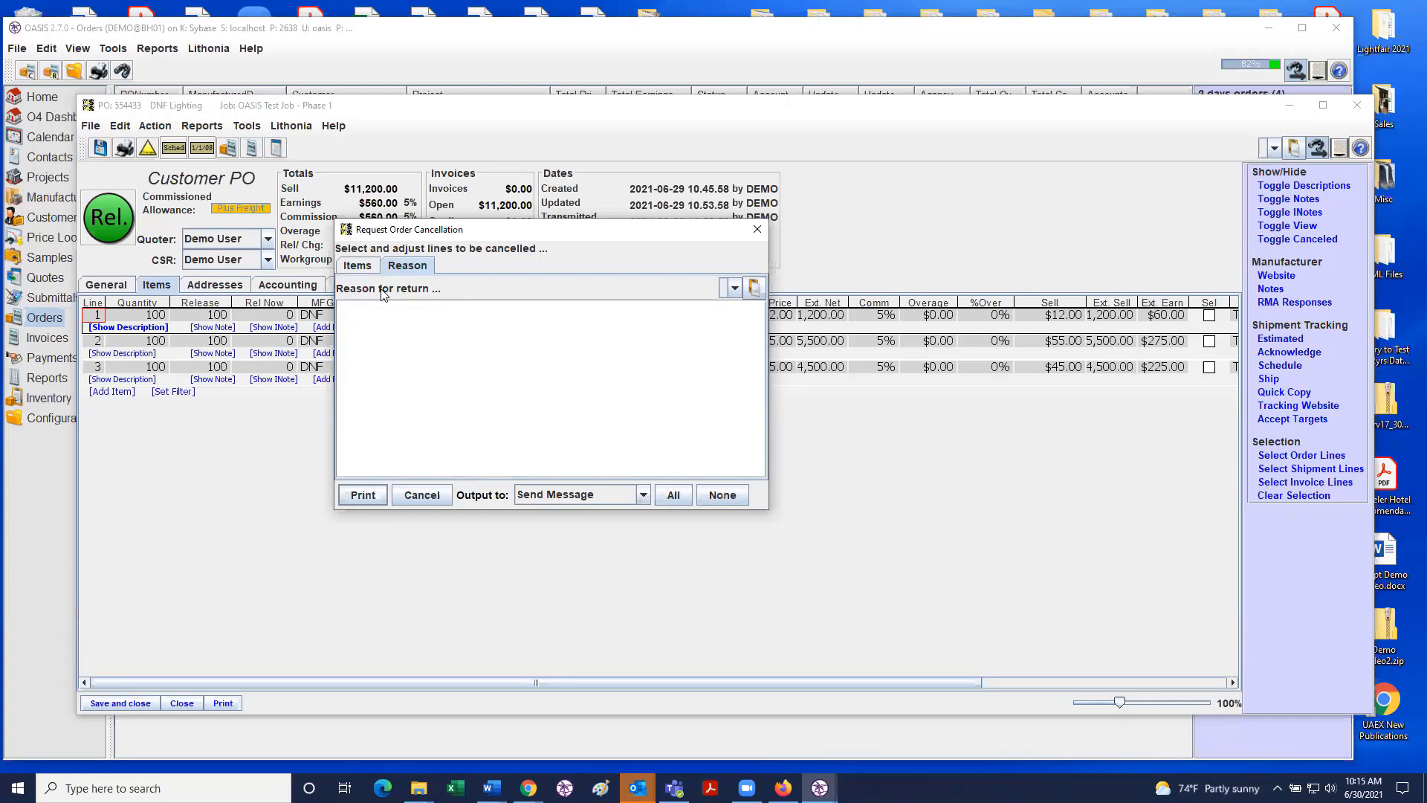
# Step: Try to print the cancellation request for the selected lines without giving a reason
pyautogui.click(363, 266)
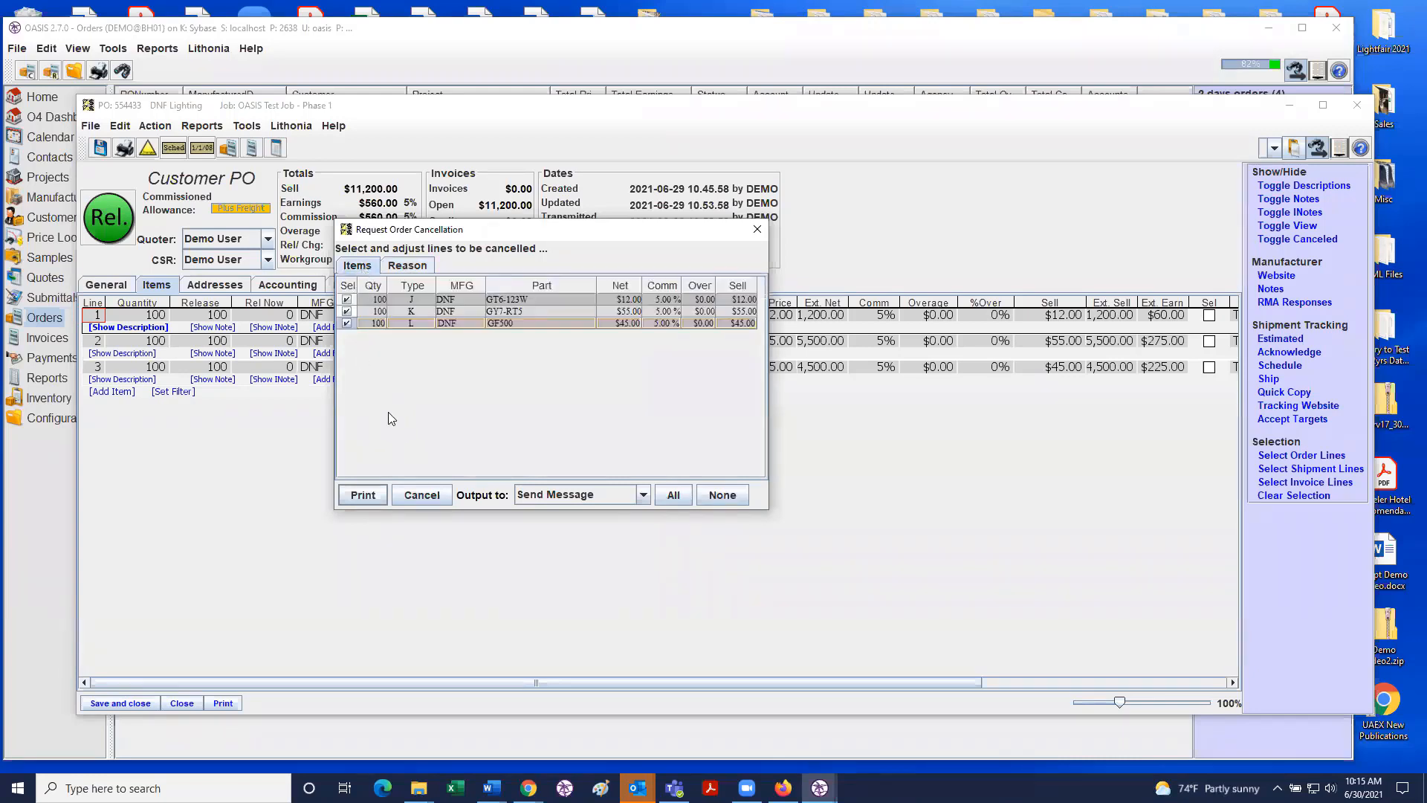
pyautogui.click(364, 496)
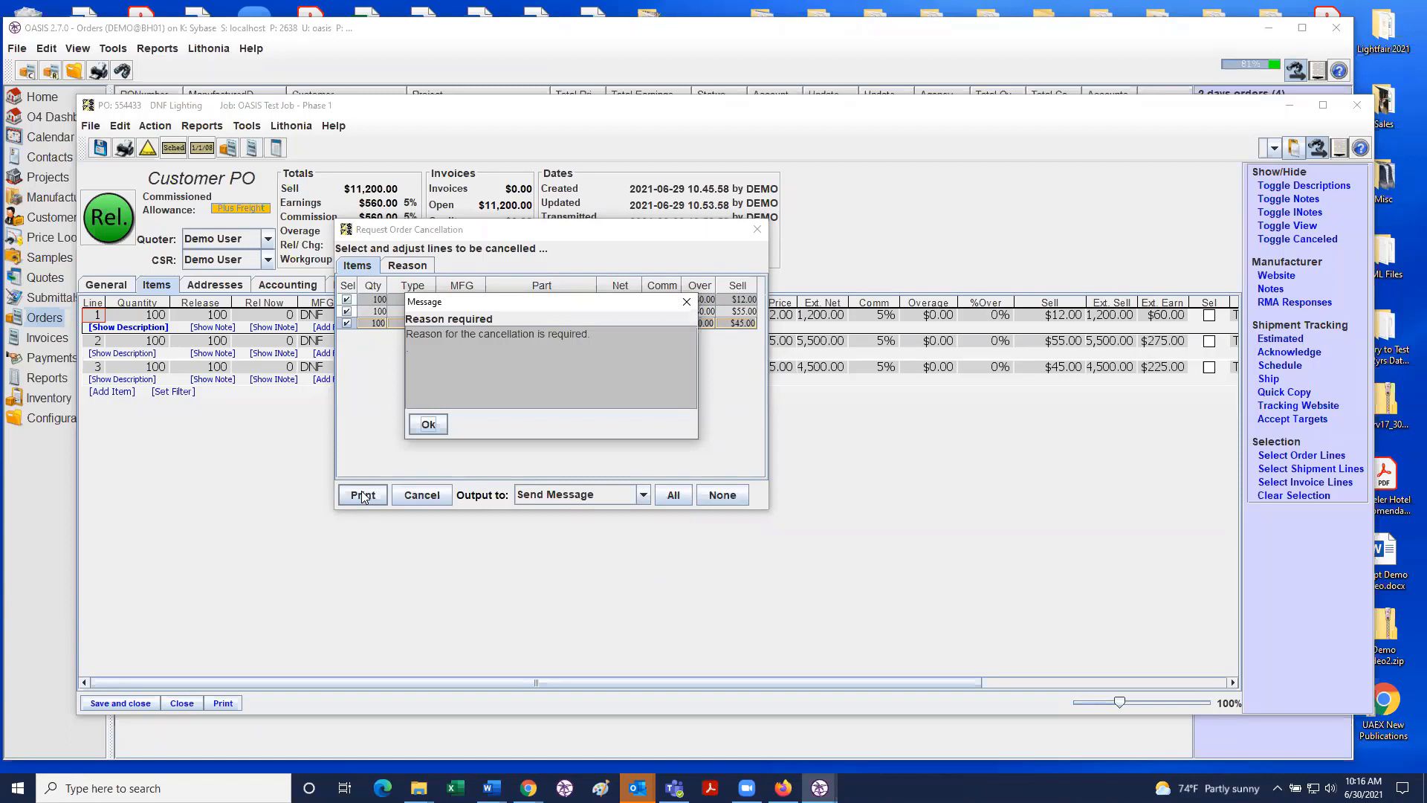
pyautogui.click(428, 424)
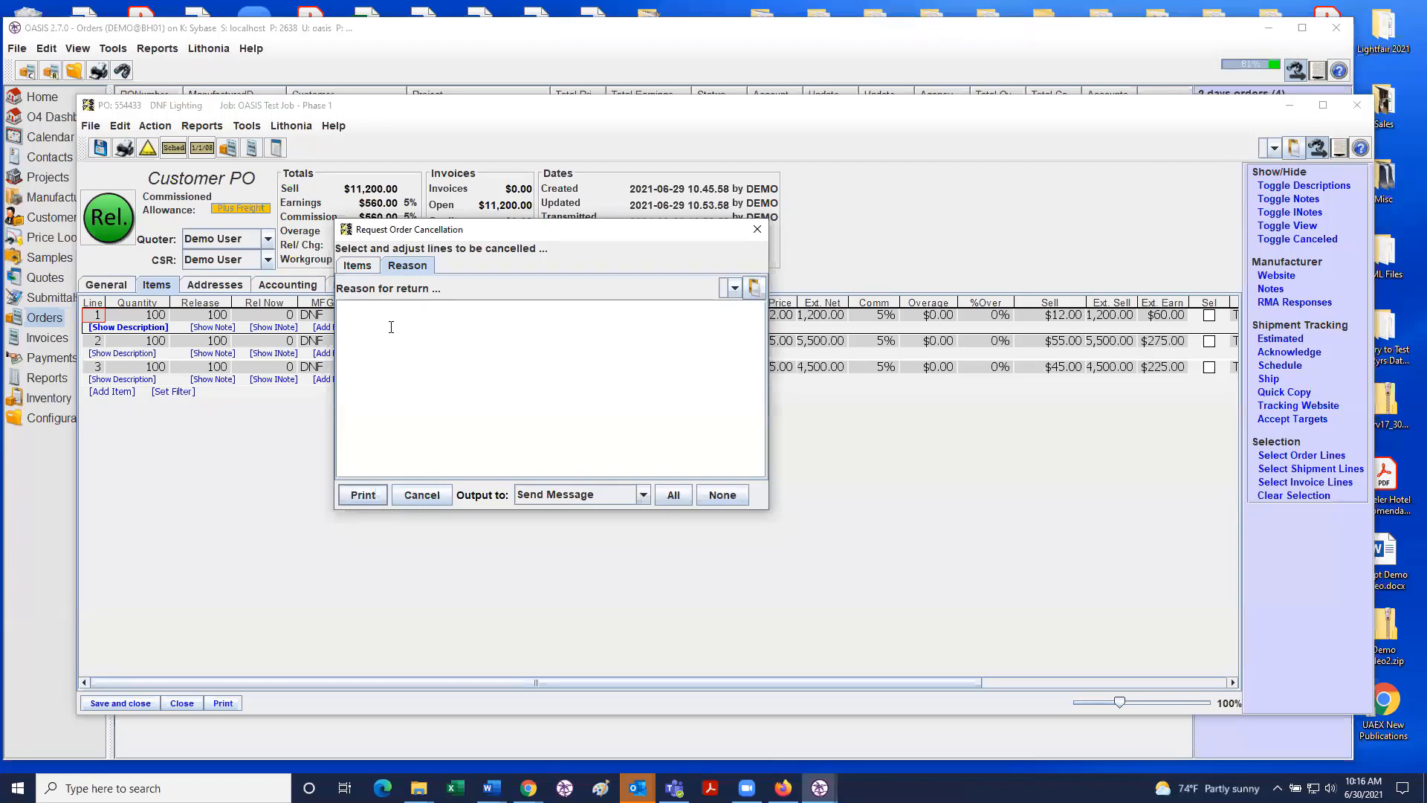
# Step: Enter "Customer does need" as the cancellation reason and copy that text
pyautogui.write('Customer does need')
pyautogui.moveTo(451, 310); pyautogui.dragTo(325, 307)
pyautogui.hotkey('ctrl', 'c')
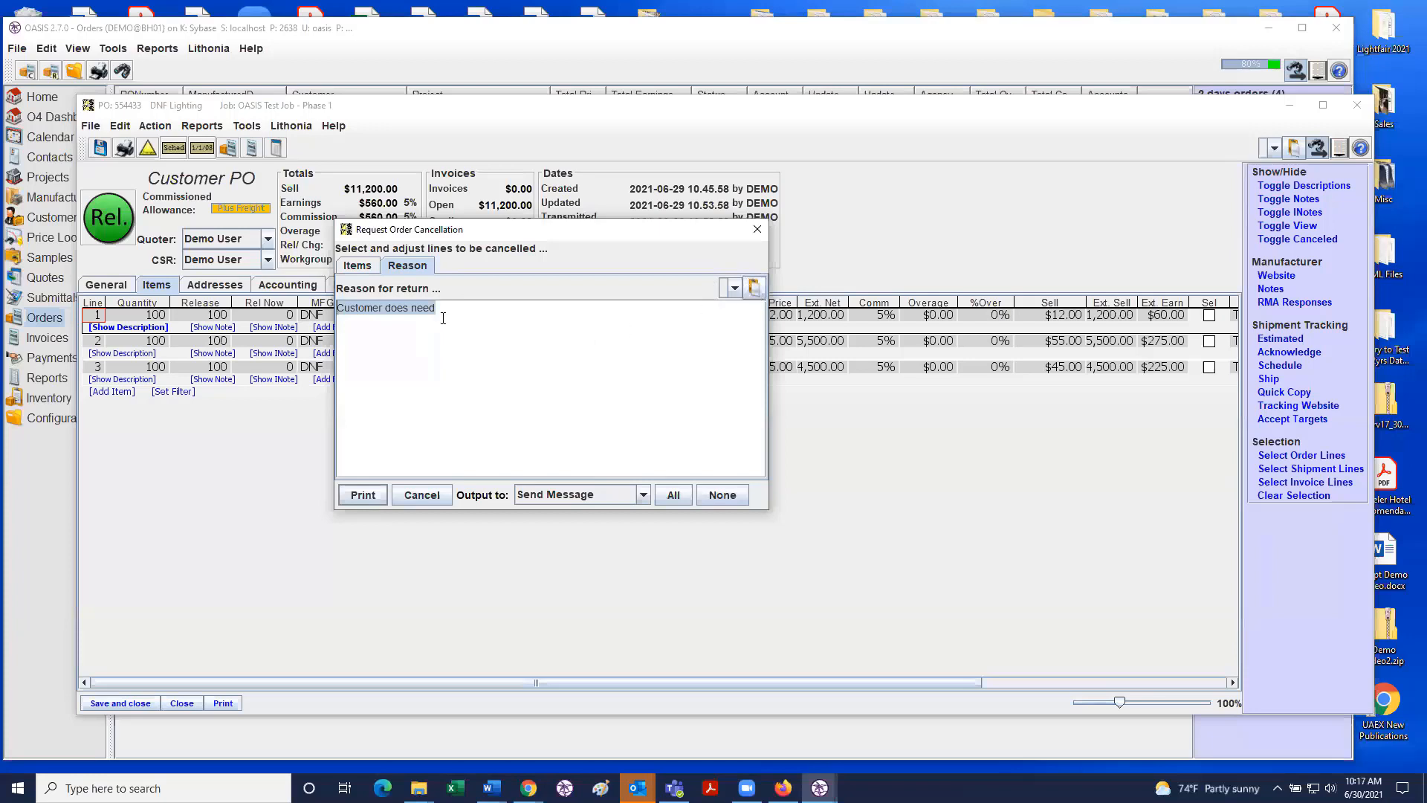
# Step: Save the reason text in the Note Clipboard as a user note named "Customer does need"
pyautogui.click(755, 287)
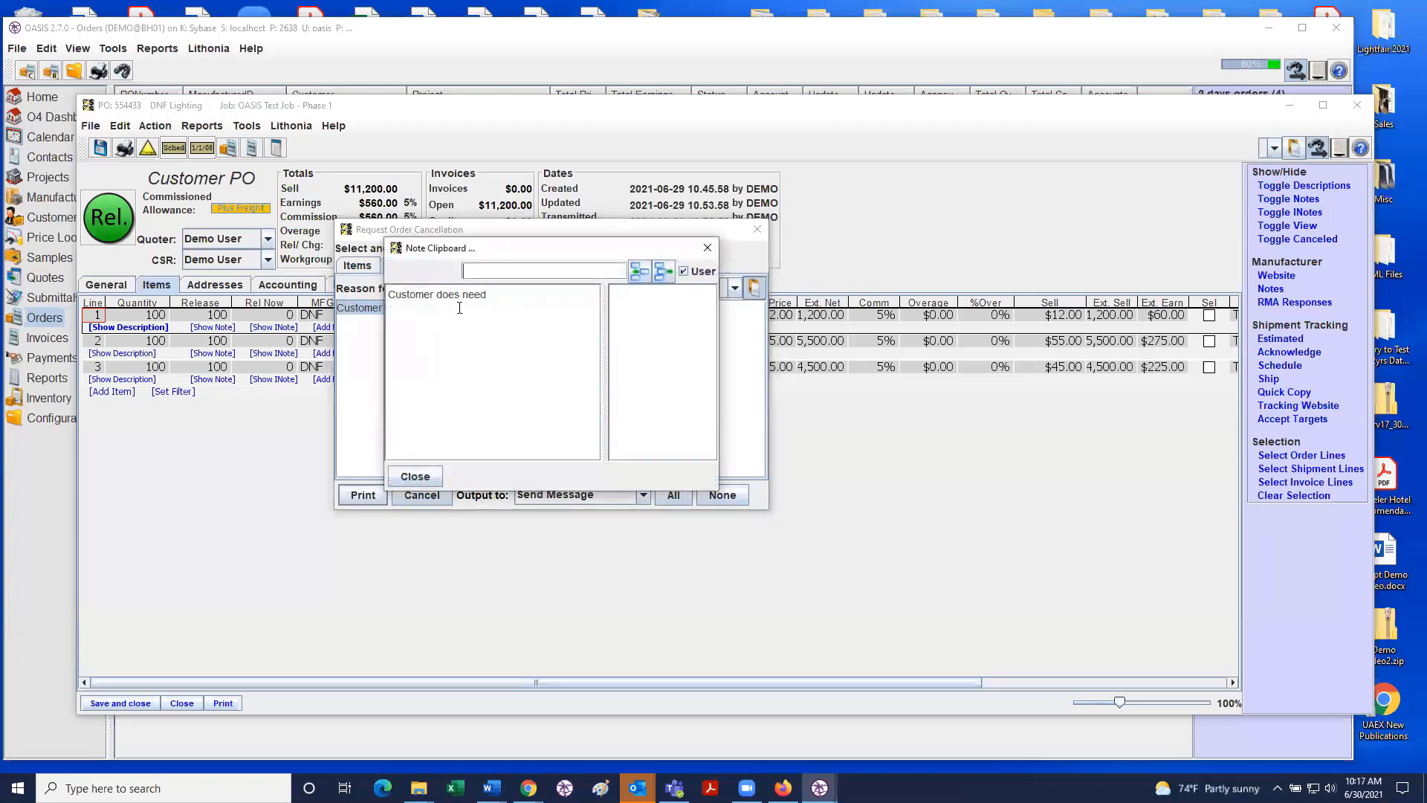
pyautogui.hotkey('ctrl', 'v')
pyautogui.moveTo(497, 295); pyautogui.dragTo(377, 295)
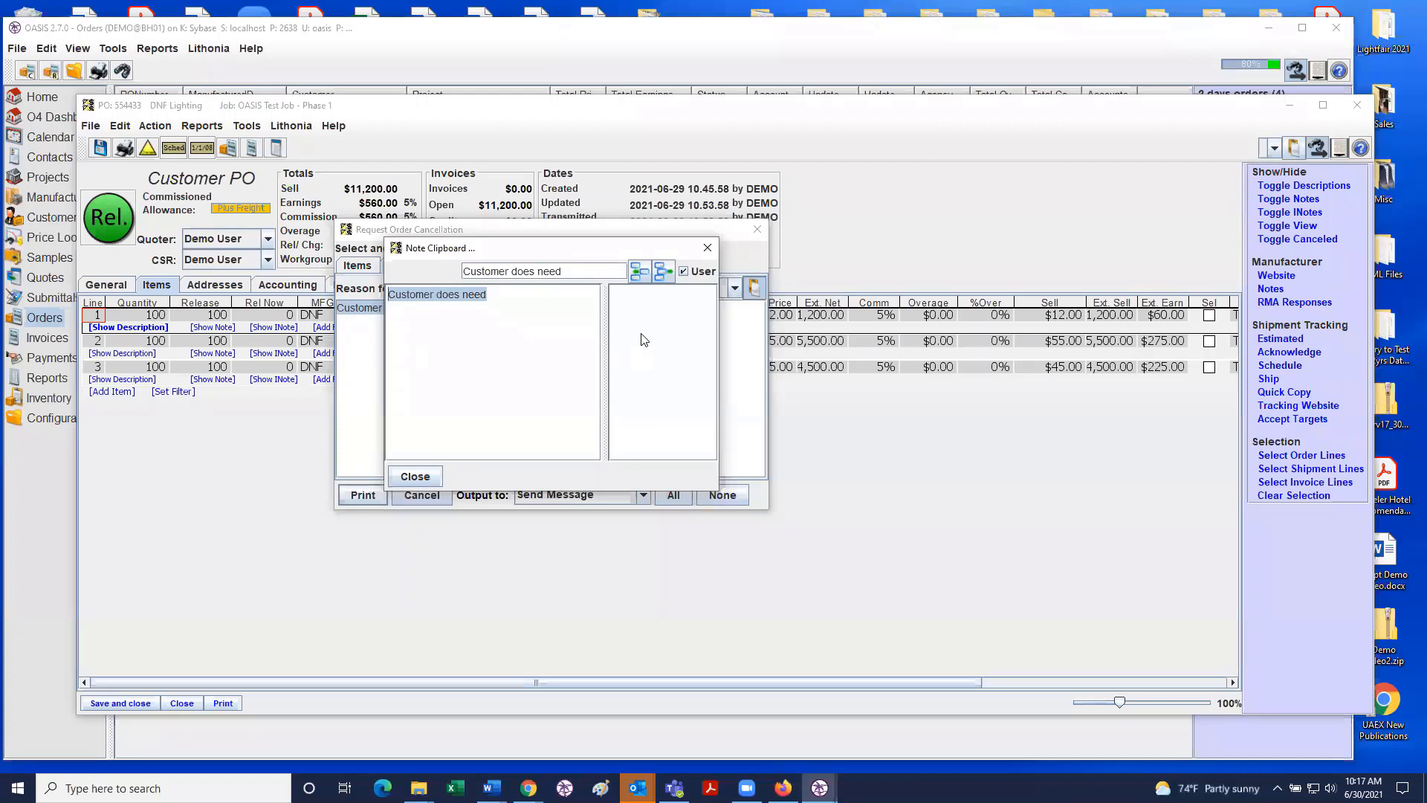
pyautogui.click(636, 270)
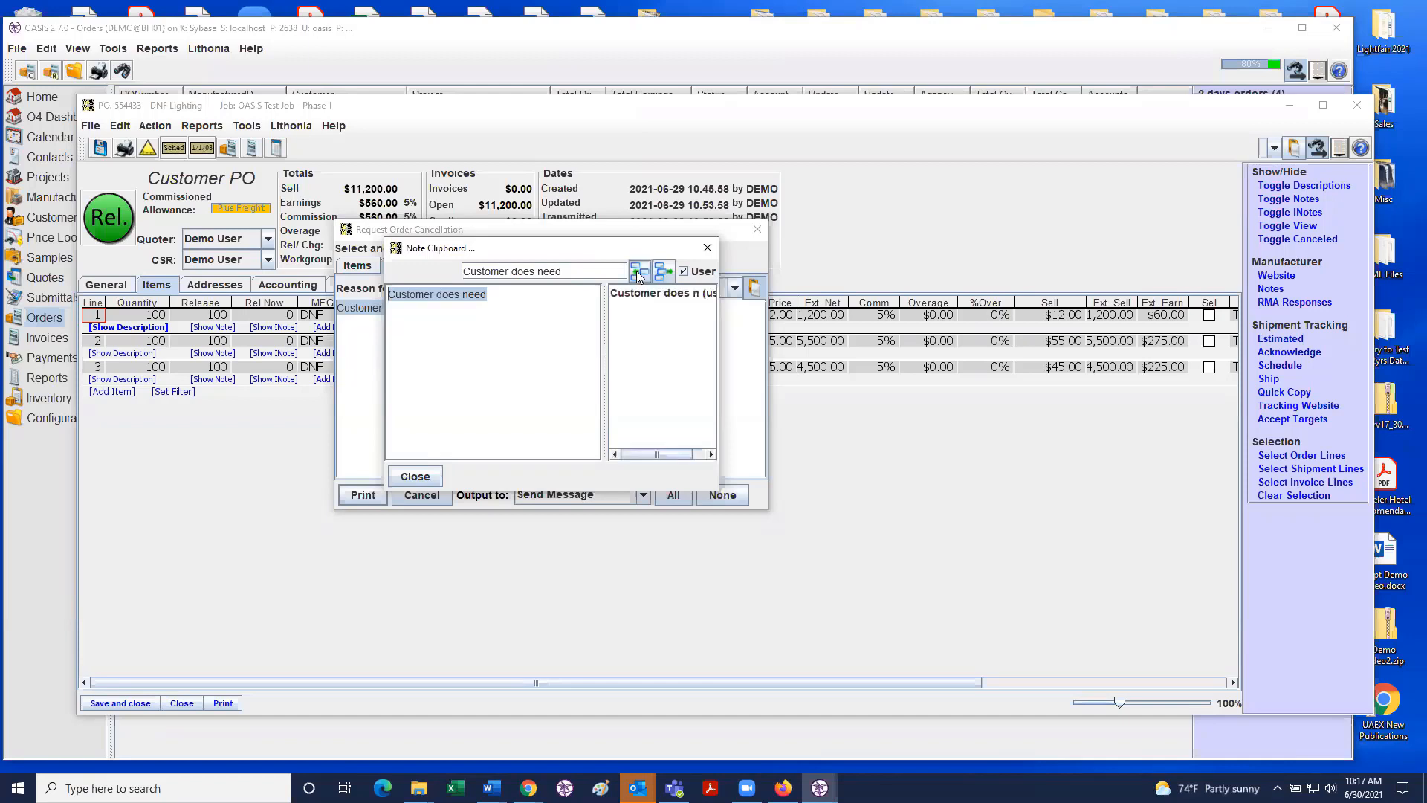
# Step: Close the Note Clipboard without the user option and replace the cancellation reason with the saved "Customer does n (user)" note
pyautogui.click(684, 271)
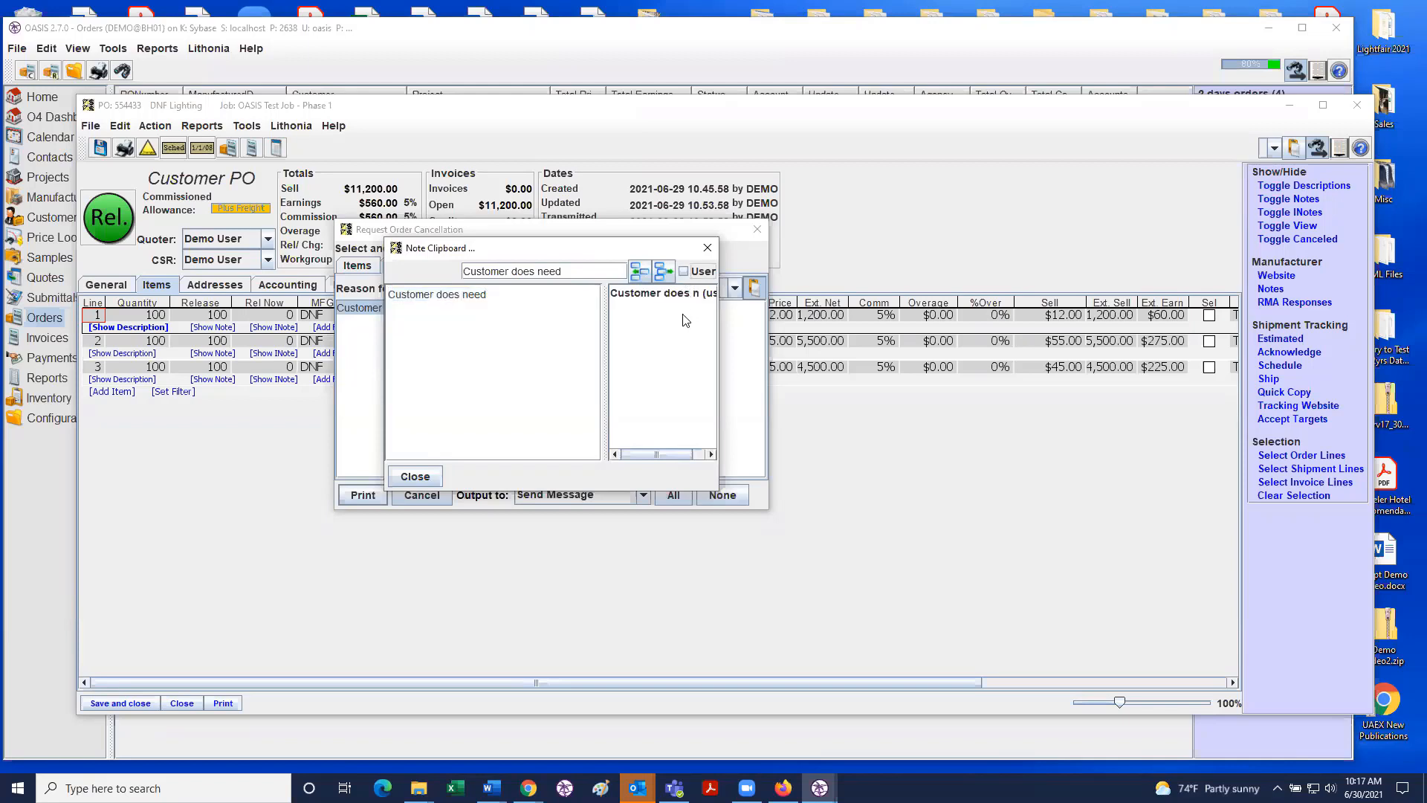
pyautogui.click(415, 477)
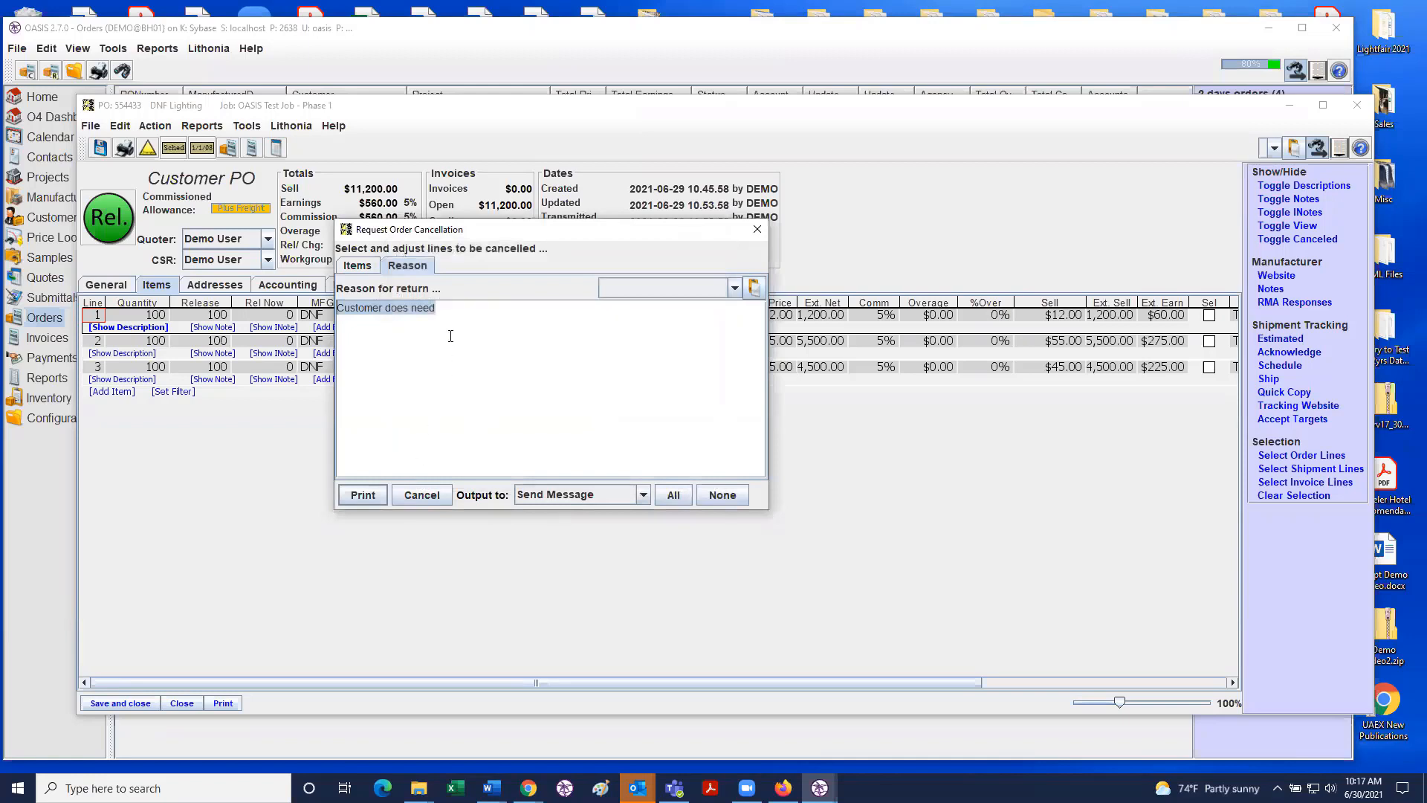
pyautogui.press('BackSpace')
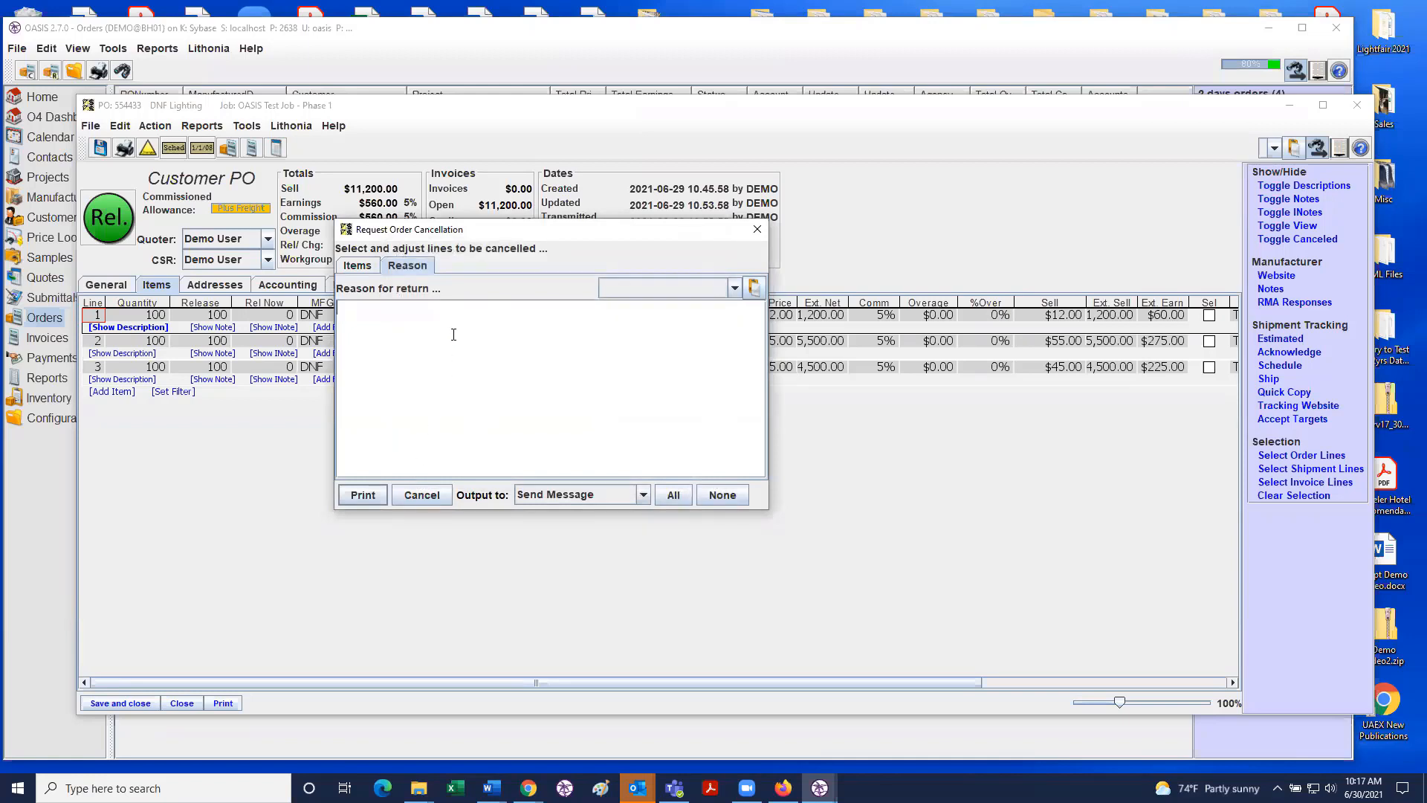
pyautogui.click(735, 289)
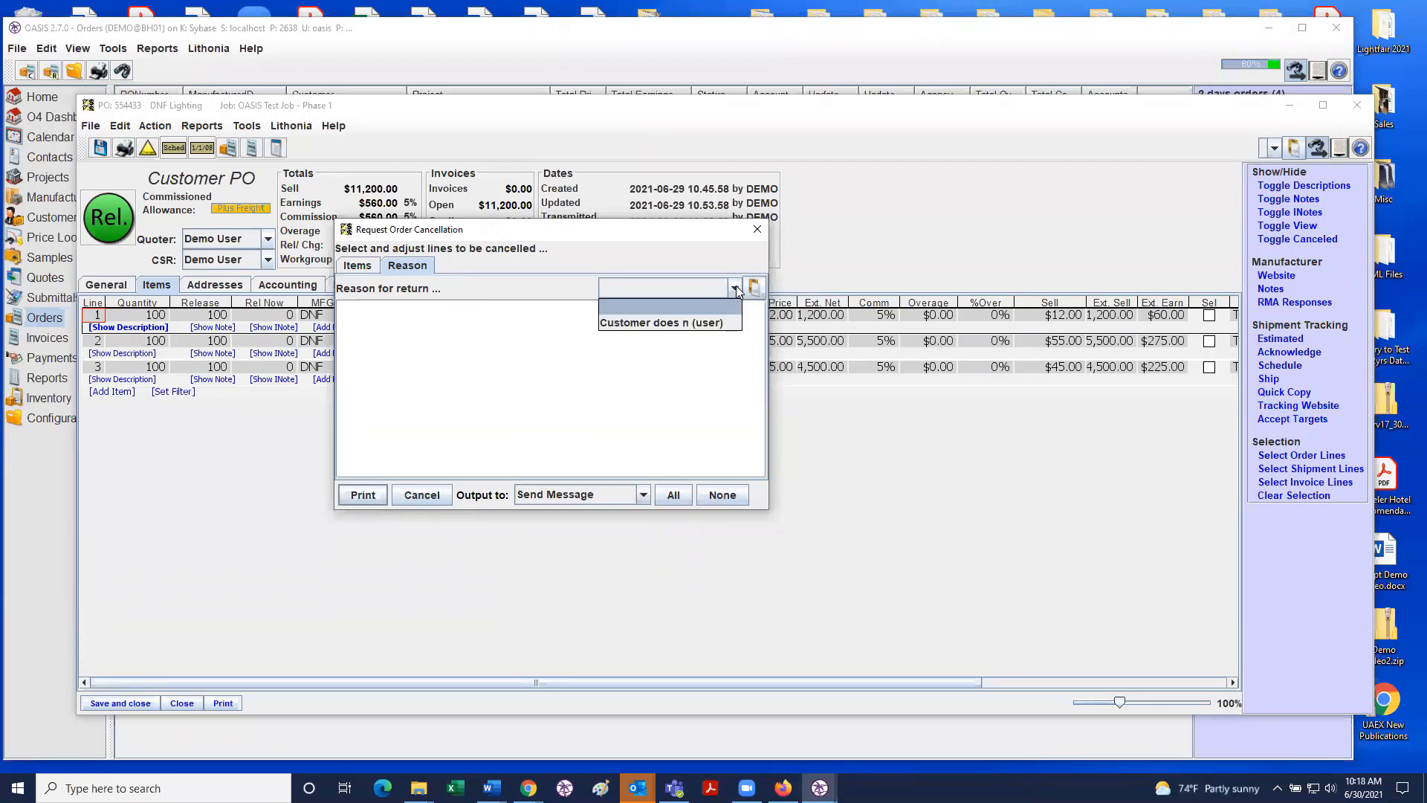
pyautogui.click(688, 323)
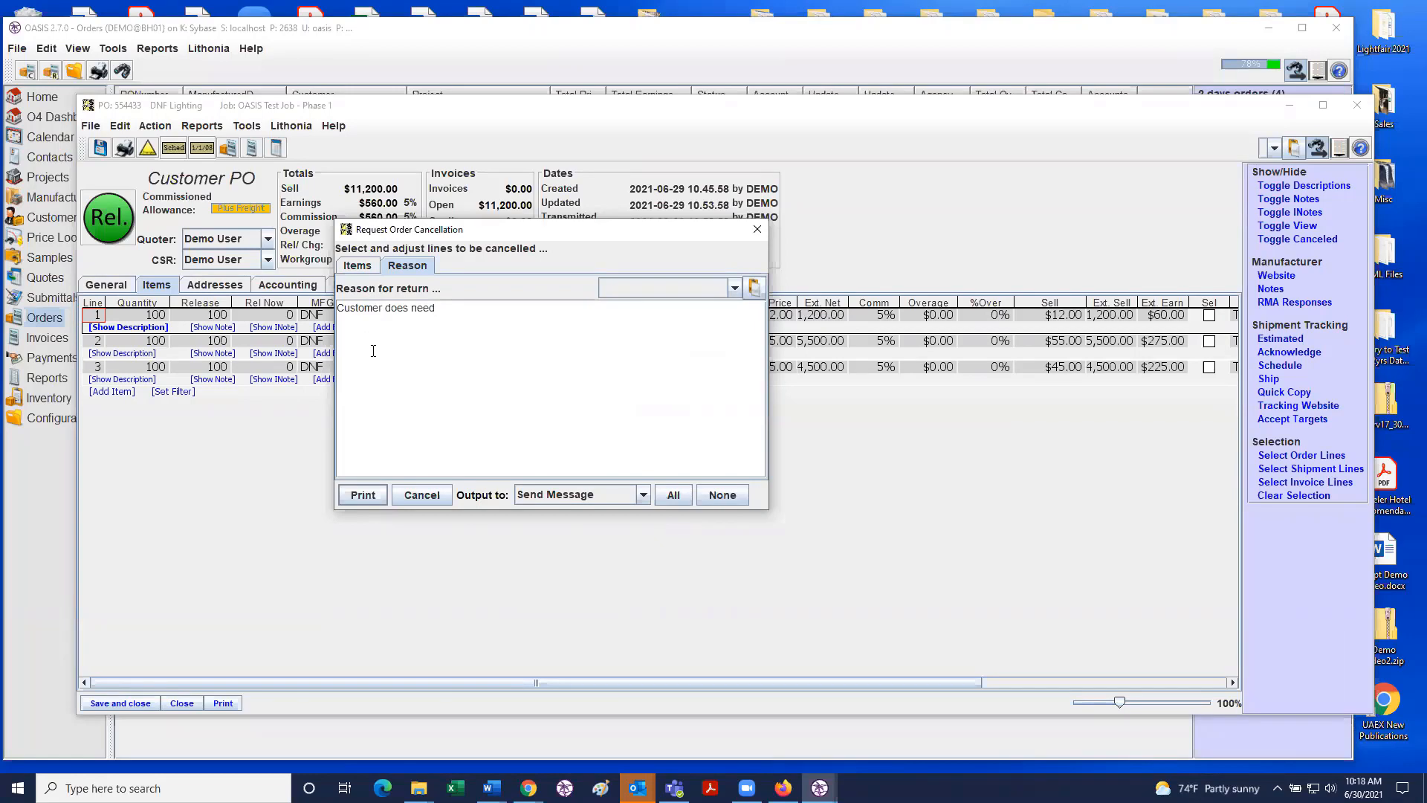
# Step: Output the cancellation request to a message and review the attached Cancellation Order Request down to its reason
pyautogui.click(375, 494)
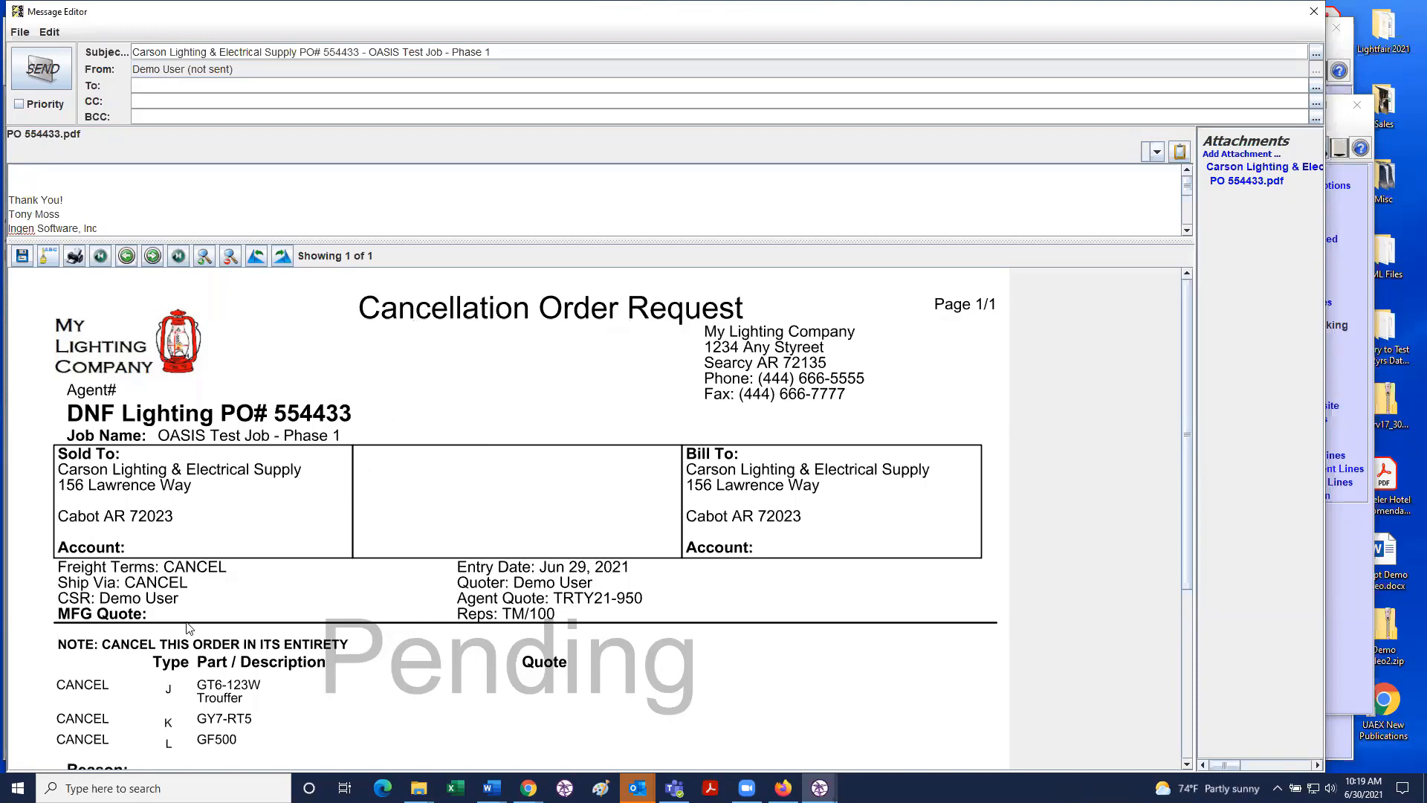
pyautogui.scroll(-3, 189, 628)
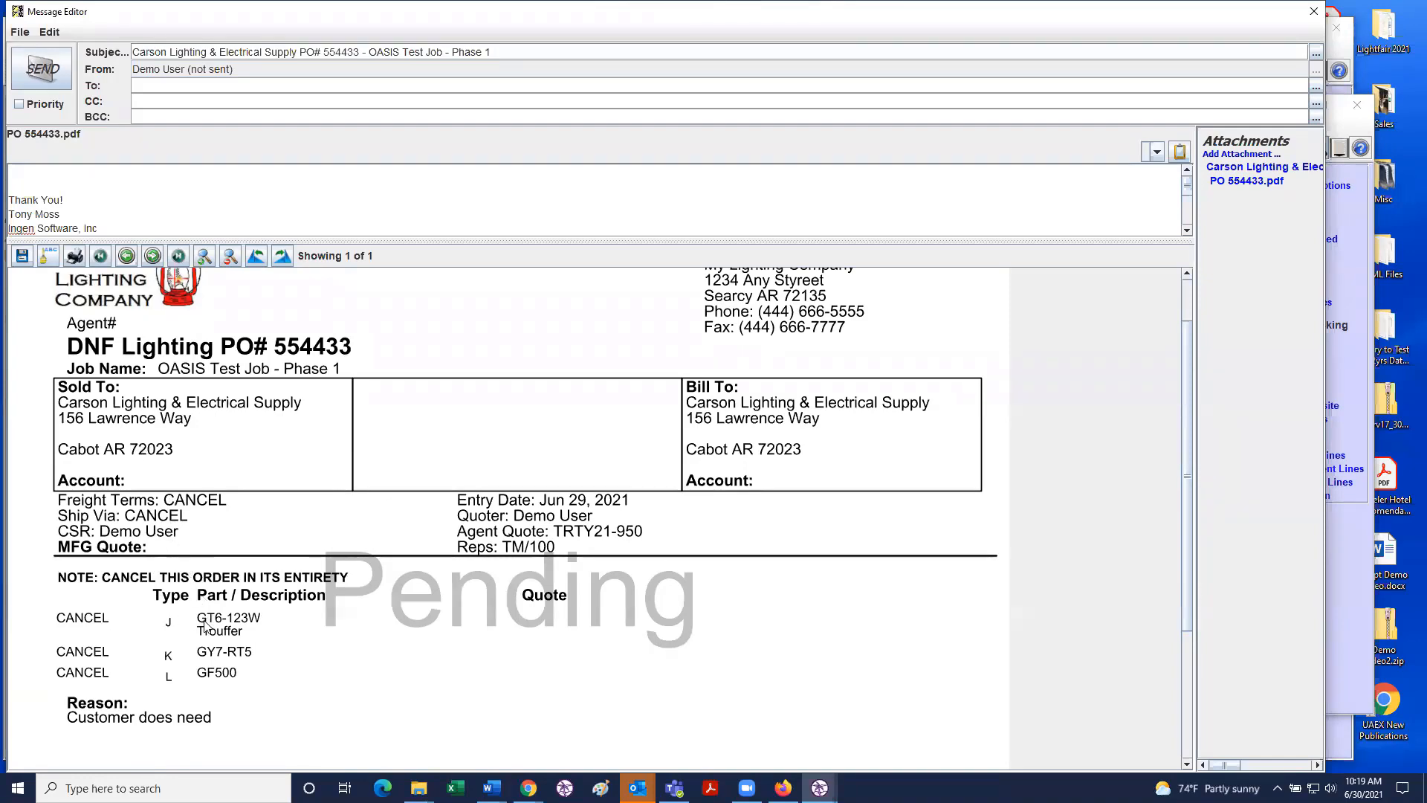
pyautogui.scroll(-3, 216, 655)
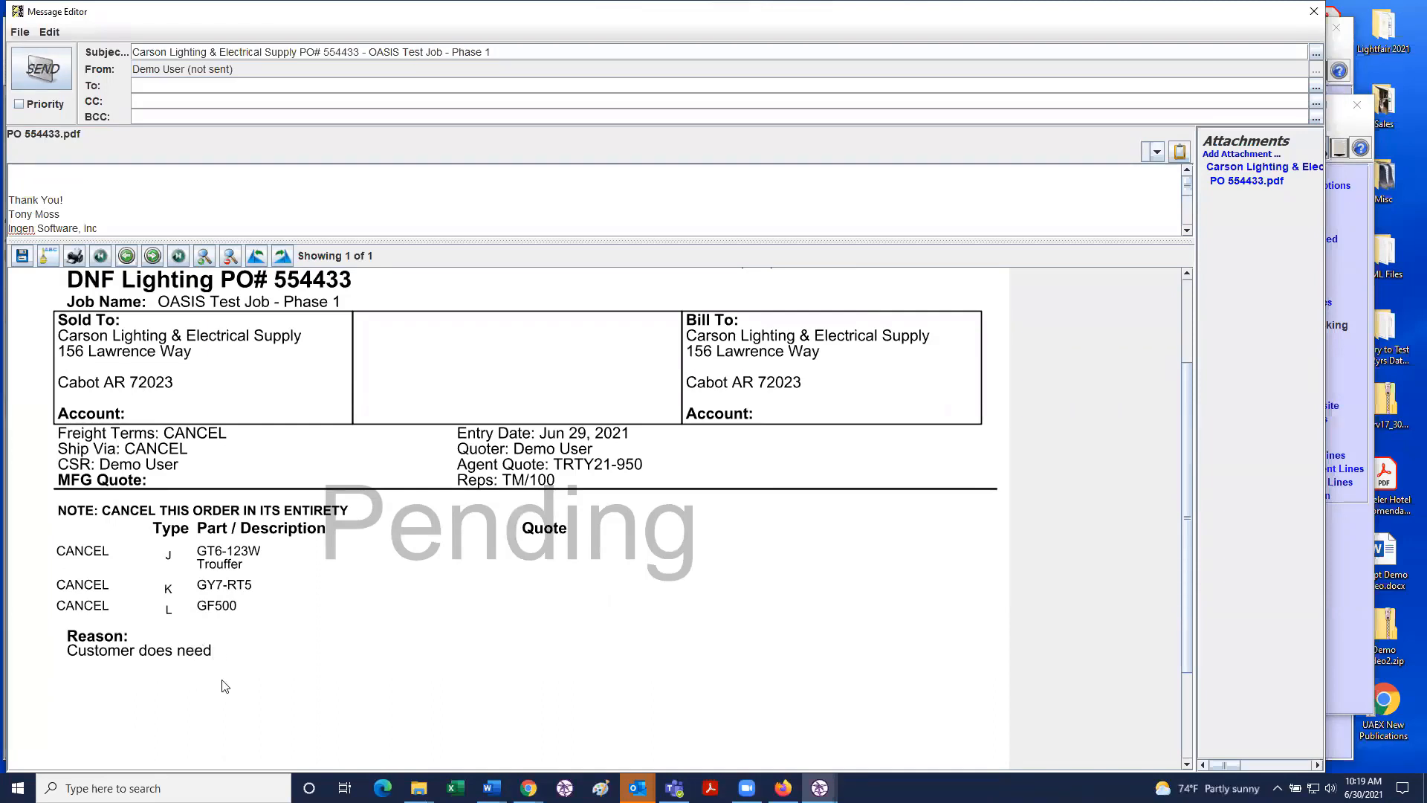
pyautogui.scroll(6, 287, 646)
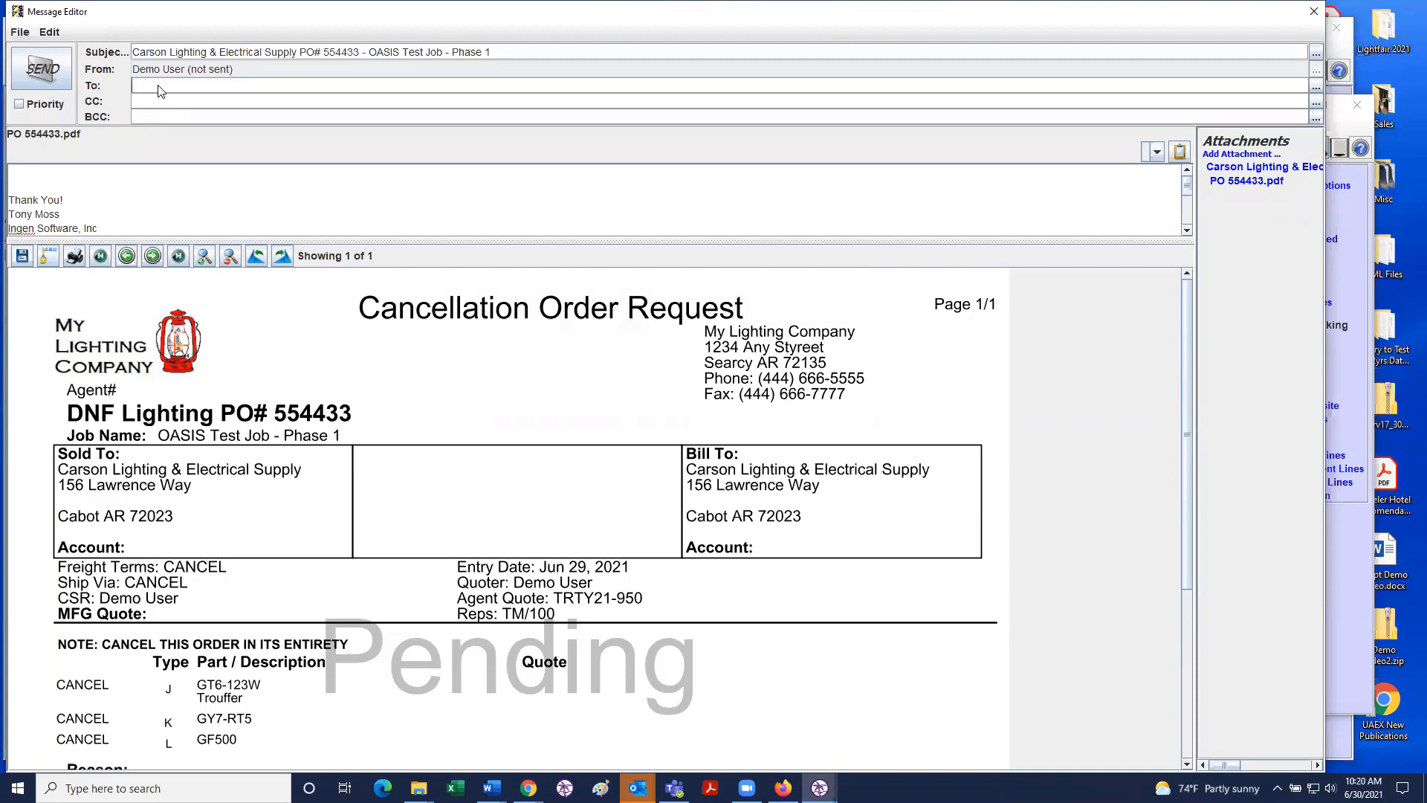
# Step: Send the cancellation request to the contact at ABC Lighting with placeholder body text, and skip closing the order and its accounting flags
pyautogui.write('tony')
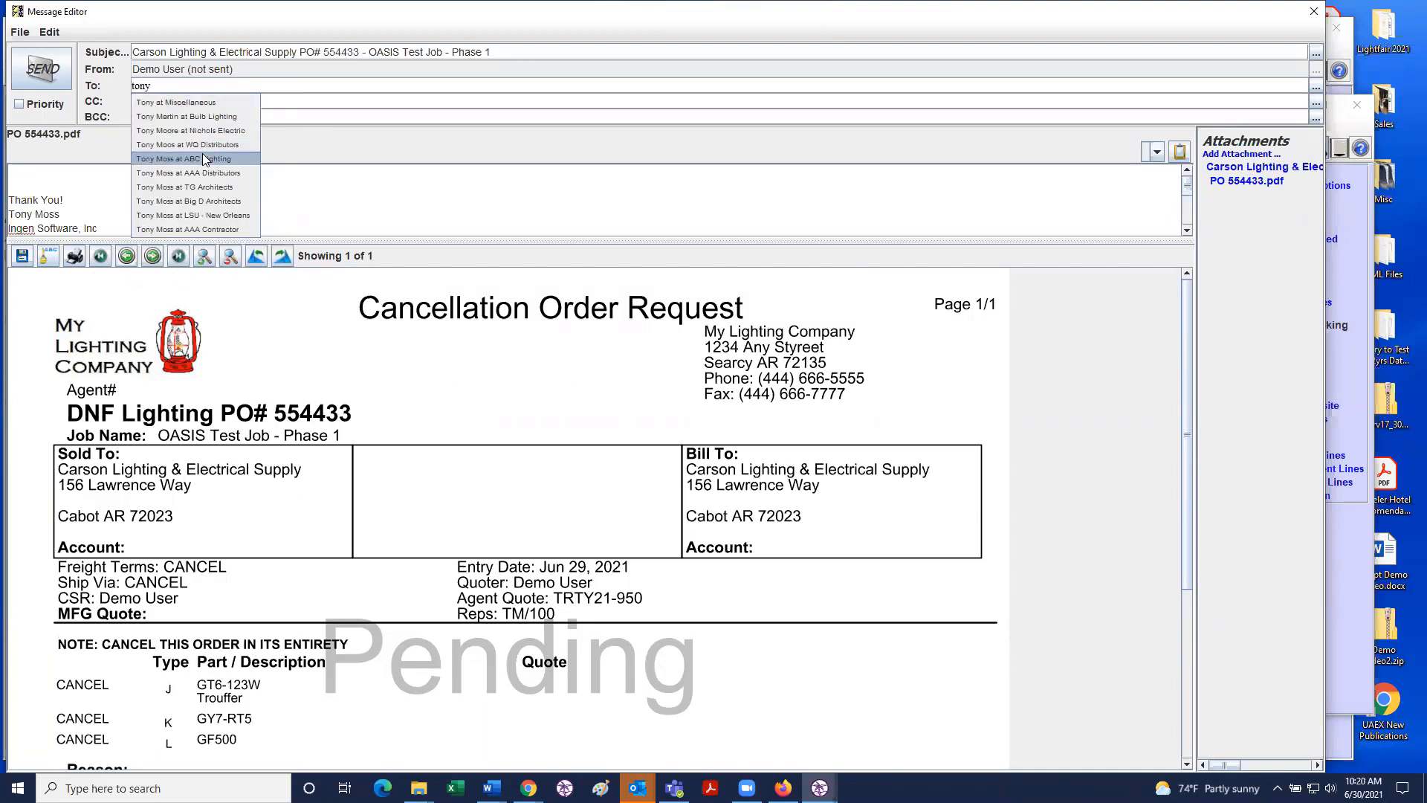
pyautogui.click(205, 159)
pyautogui.click(61, 177)
pyautogui.write('srg')
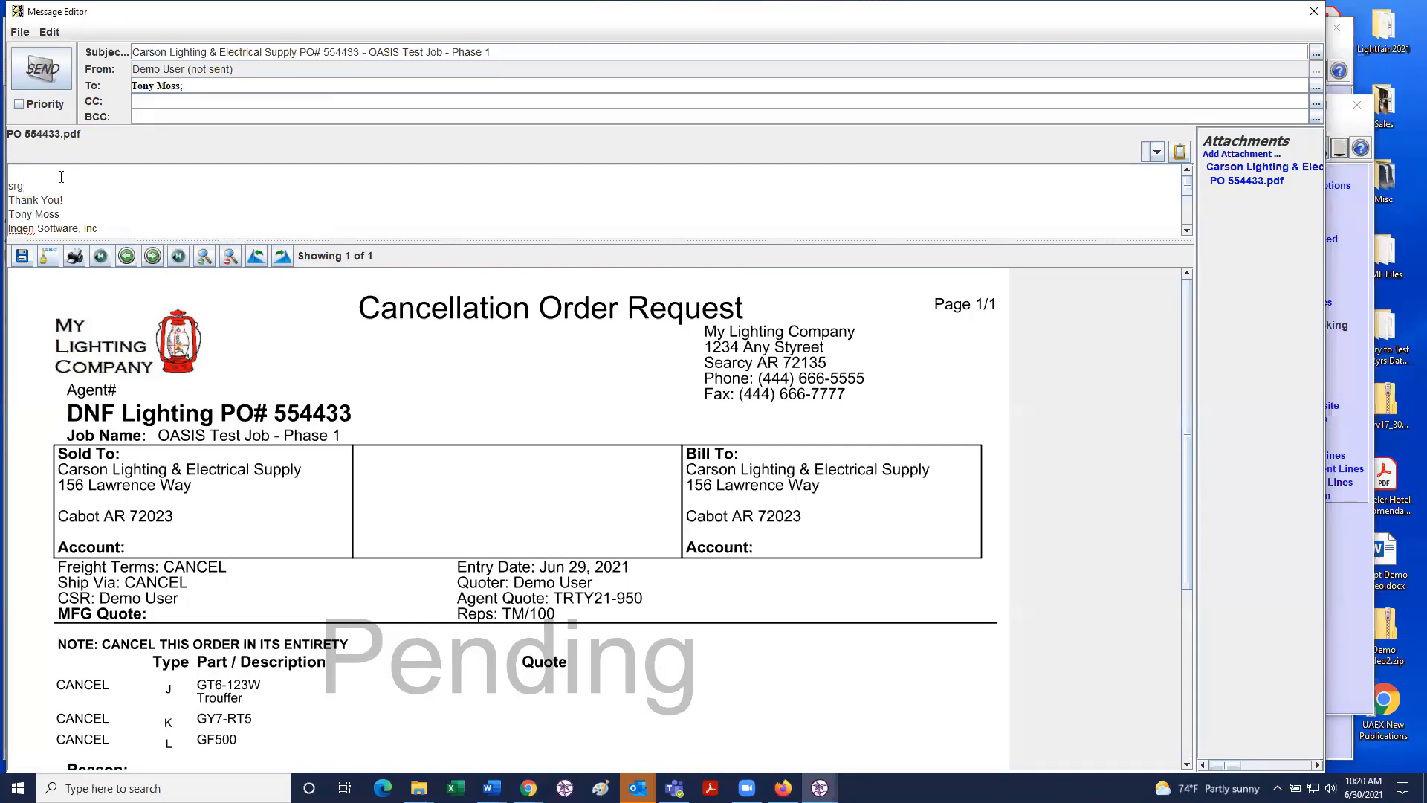
pyautogui.write('bgzsgbvfdzsgfbdvzsdfbzdfbzdbn')
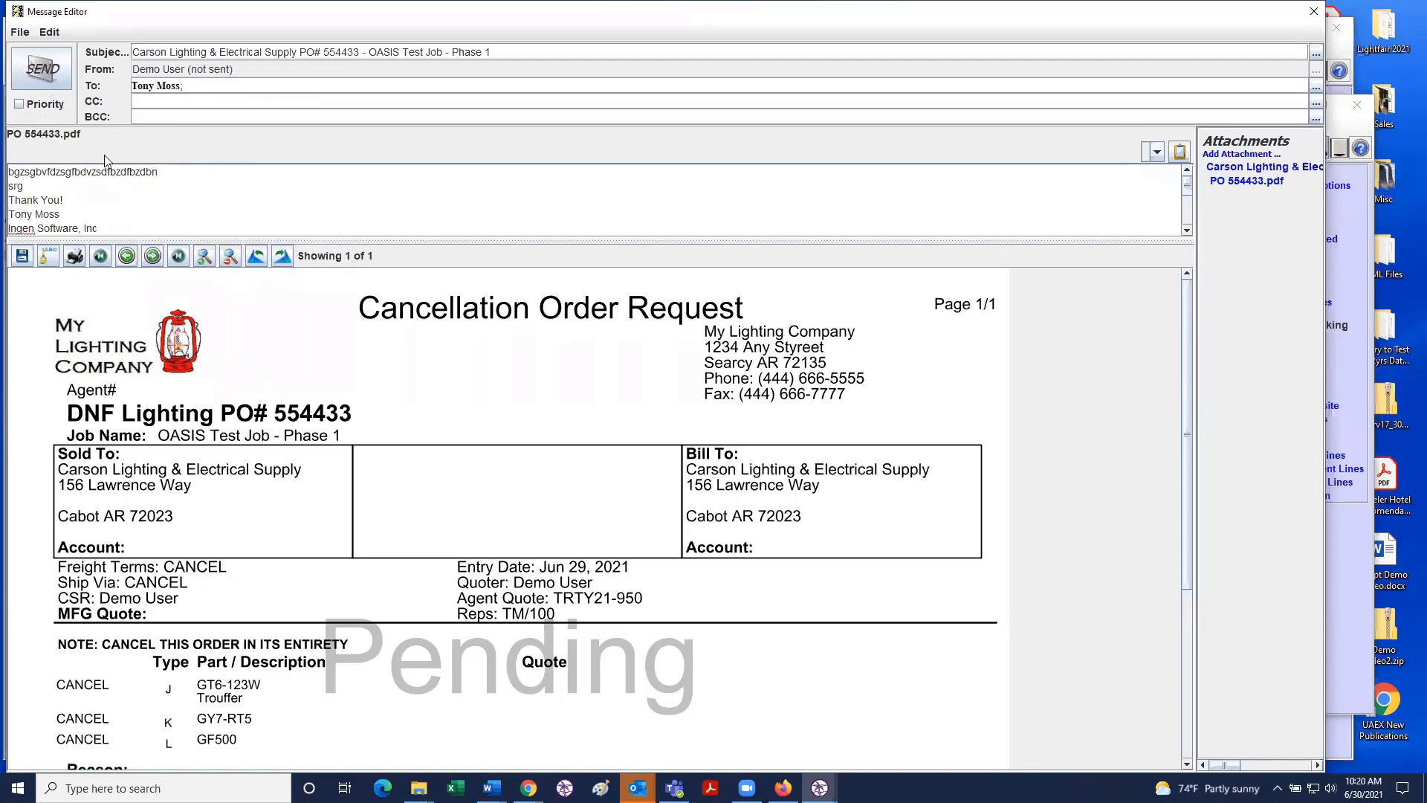
pyautogui.click(47, 70)
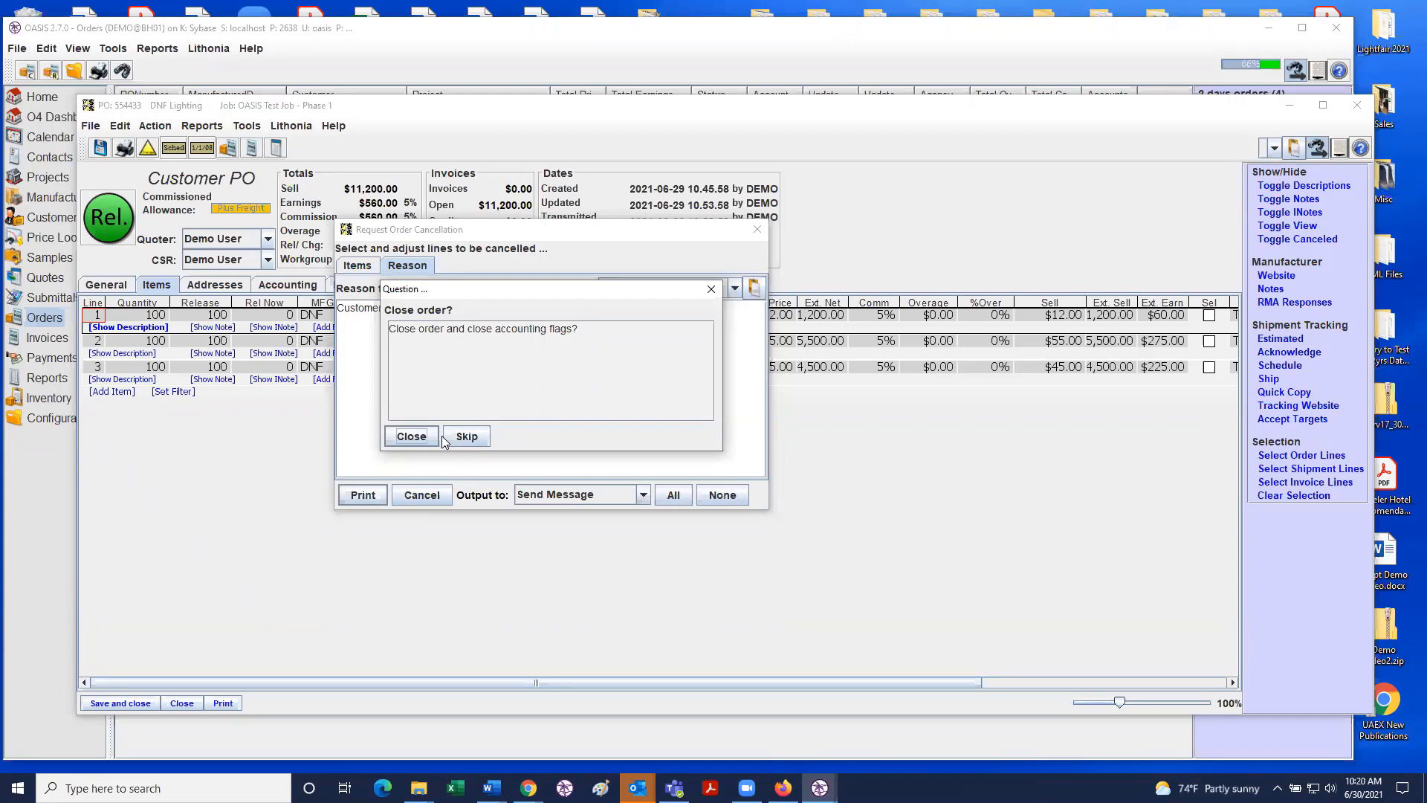
pyautogui.click(466, 437)
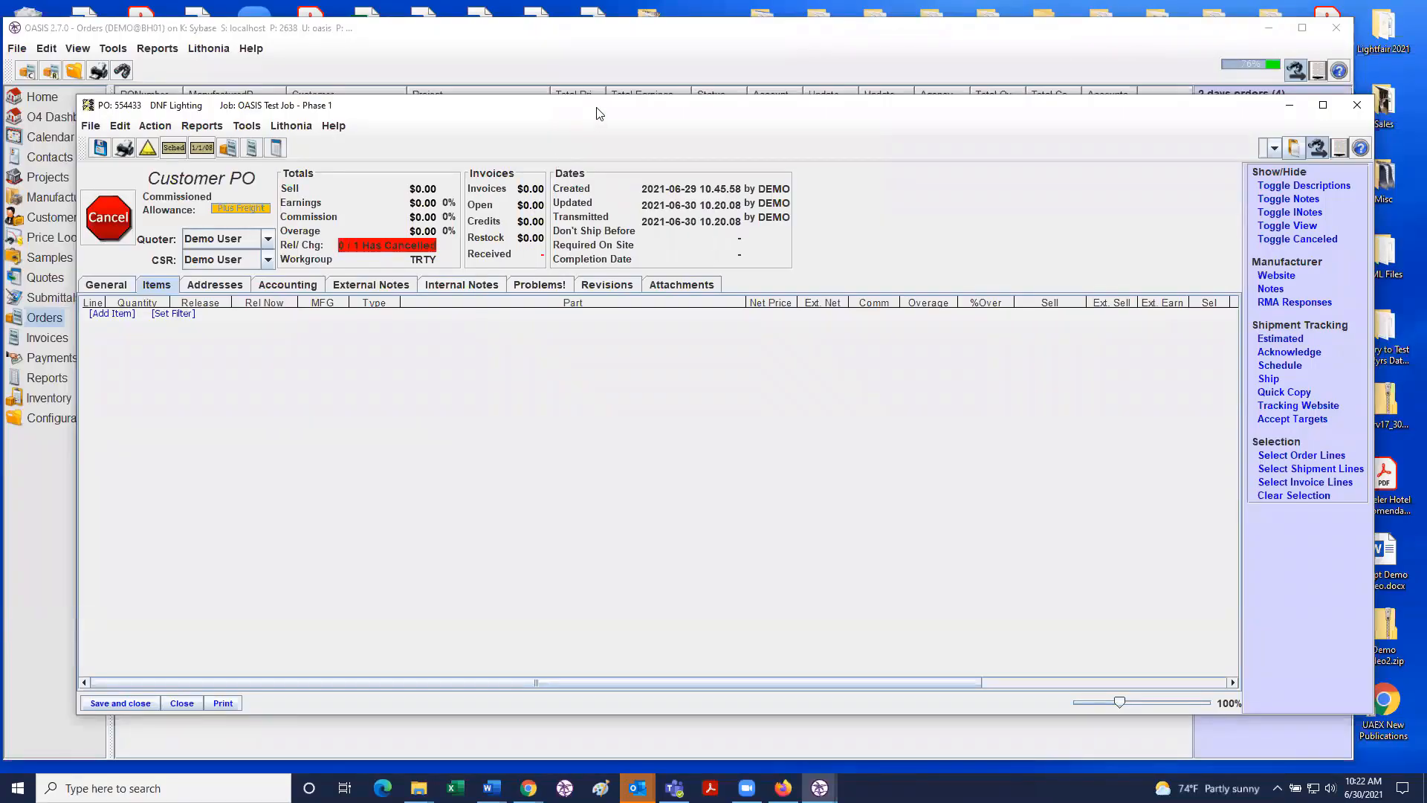
# Step: Start reverting the order's cancellation and select all three lines, GF500, GY7-RT5 and GT6-123W, for restoration
pyautogui.moveTo(595, 114); pyautogui.dragTo(544, 128)
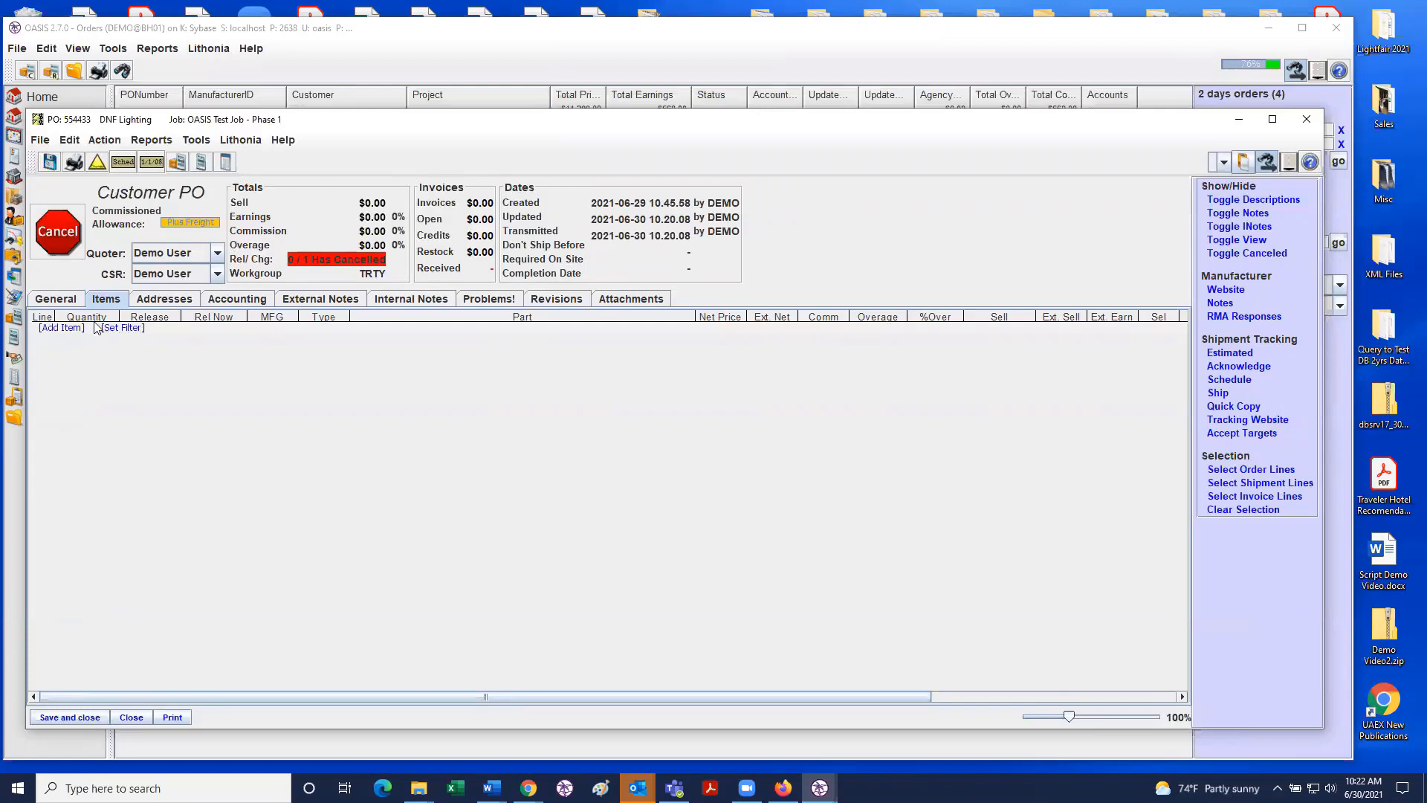
pyautogui.click(104, 141)
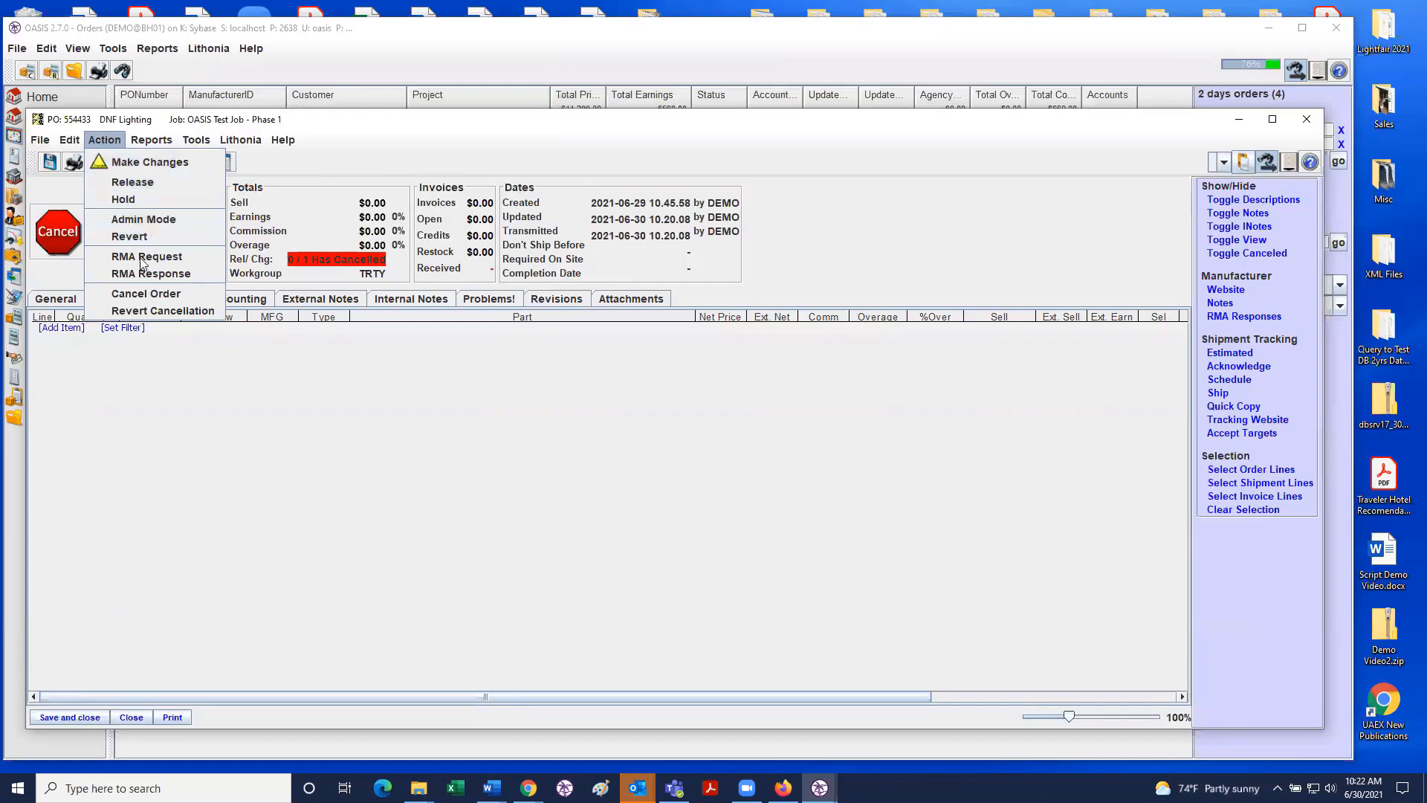
pyautogui.click(148, 313)
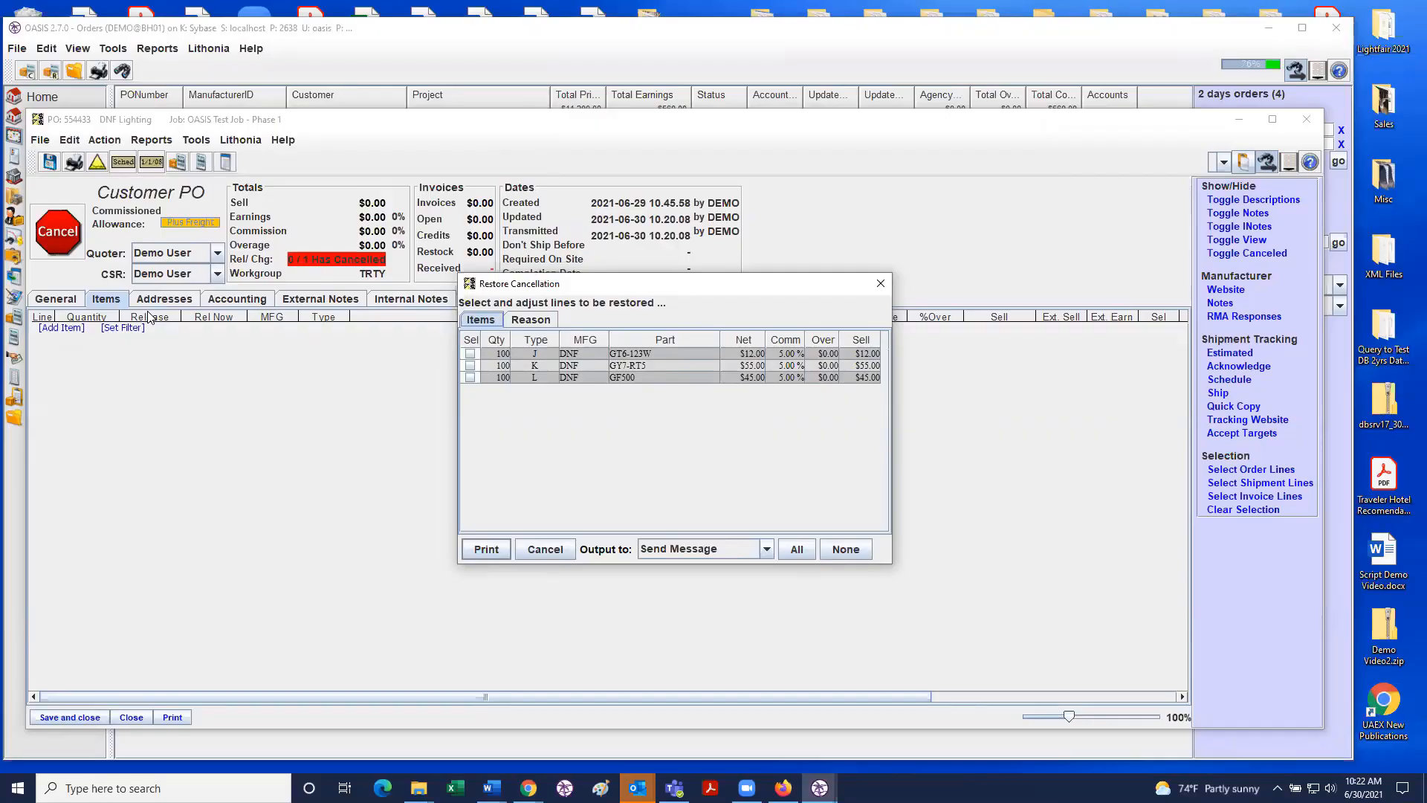
pyautogui.click(470, 378)
pyautogui.click(470, 366)
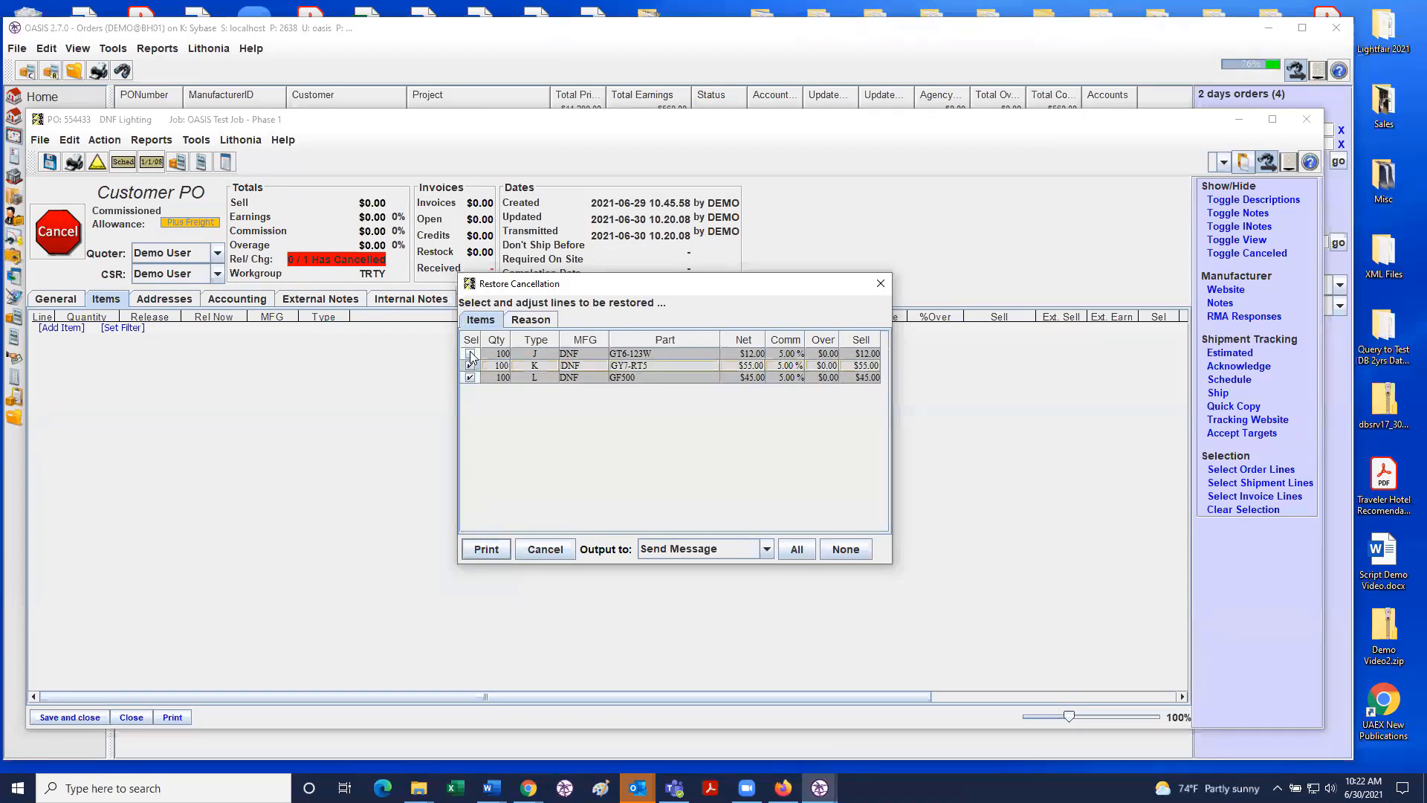
pyautogui.click(470, 354)
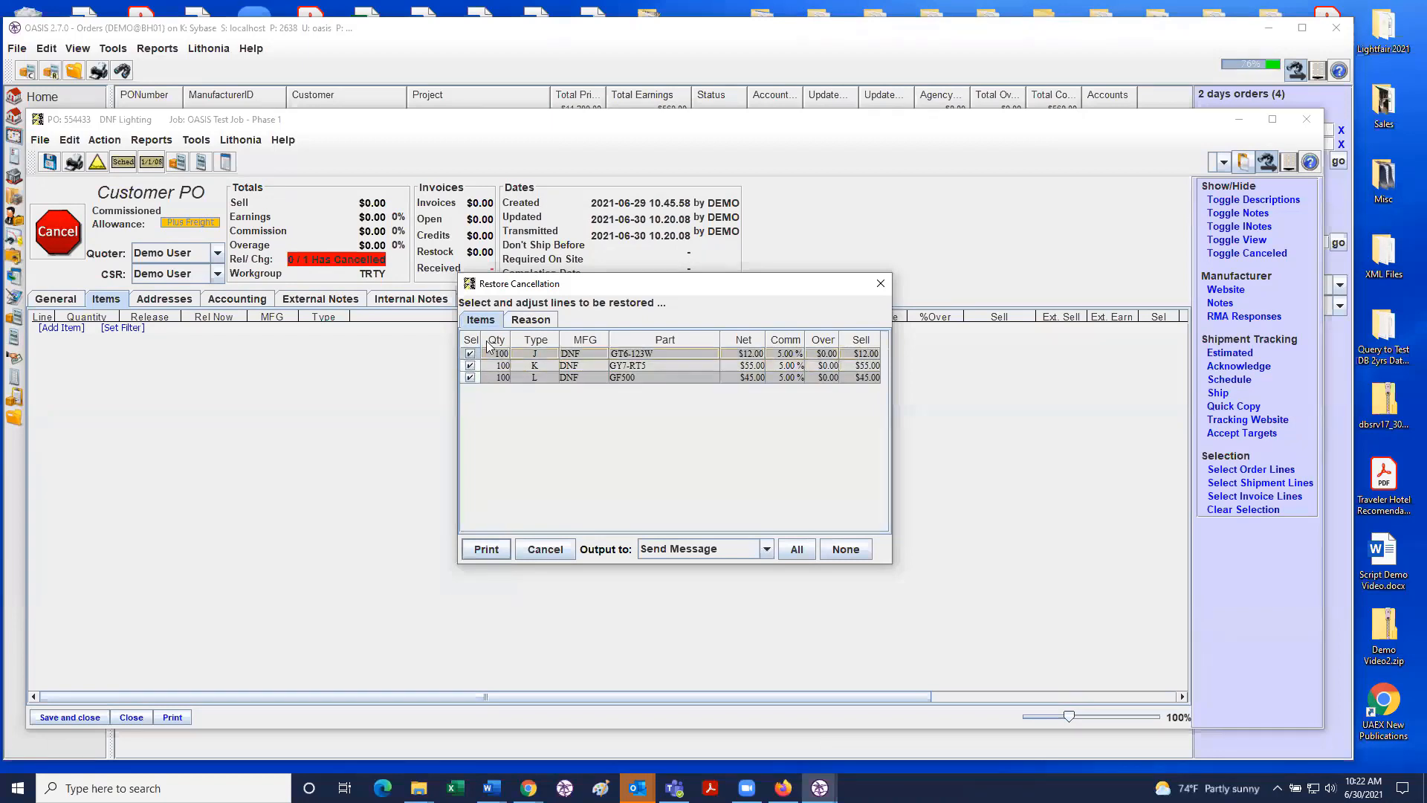
# Step: Enter "Already shipped" as the restoration reason and output the change order with Send Message
pyautogui.click(485, 551)
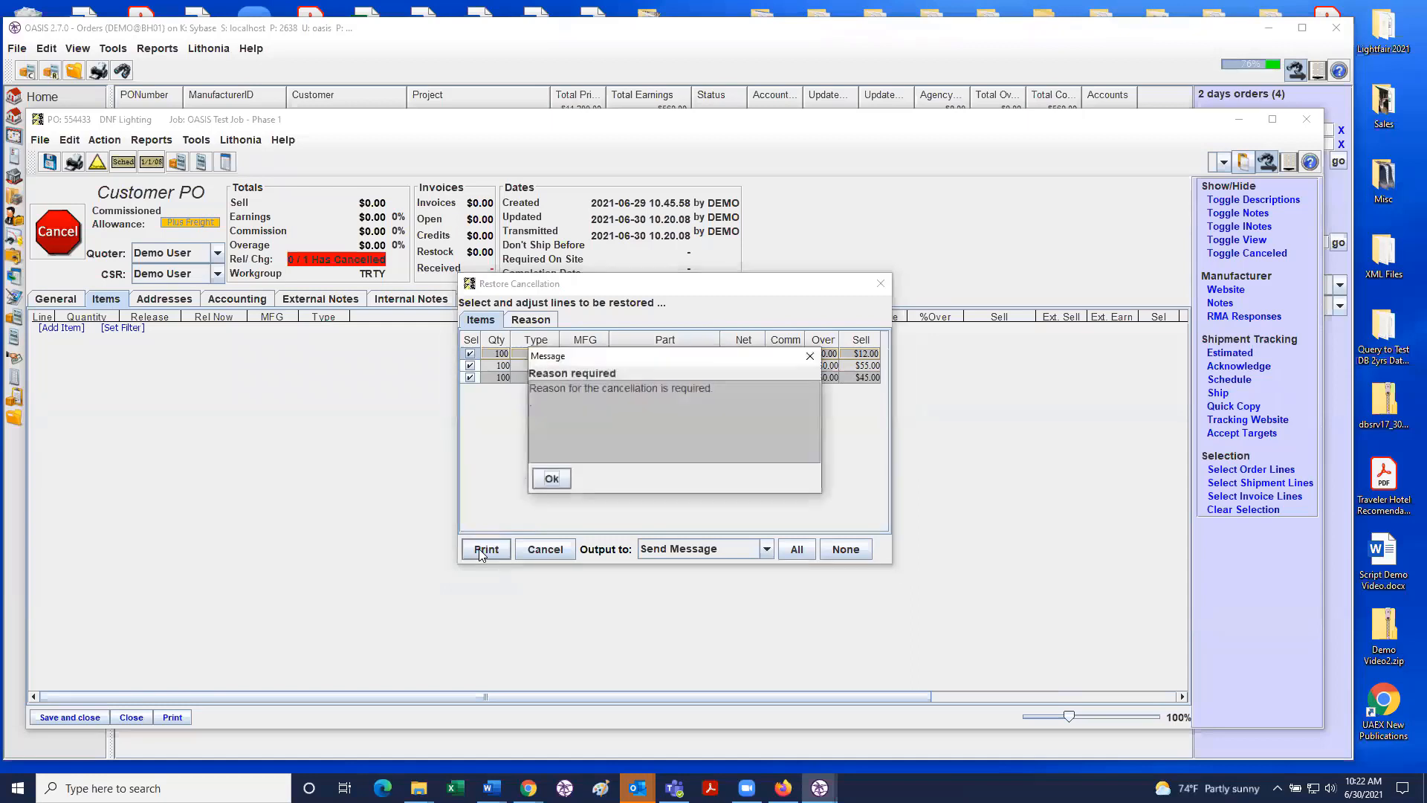
pyautogui.click(550, 479)
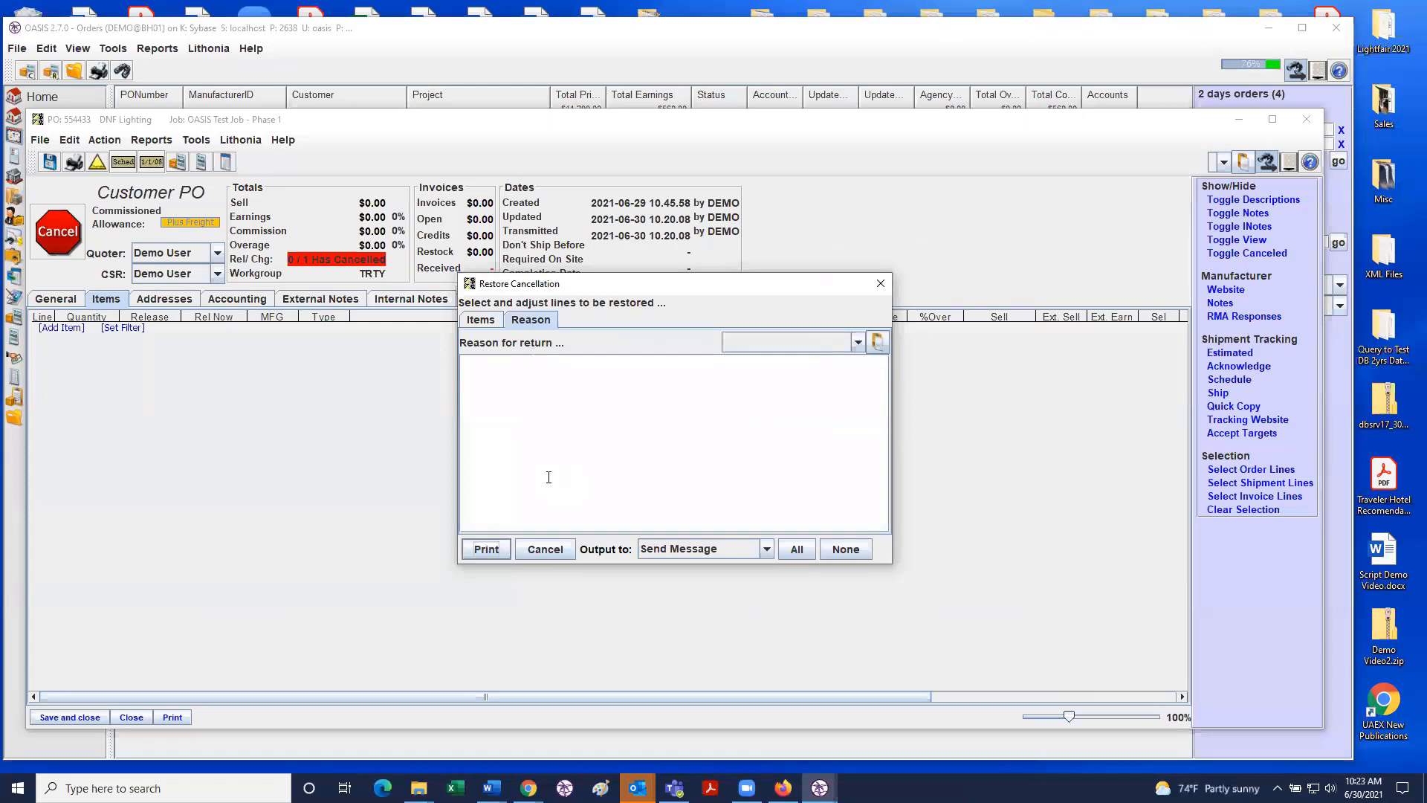
pyautogui.click(528, 402)
pyautogui.write('Already shipped')
pyautogui.click(655, 550)
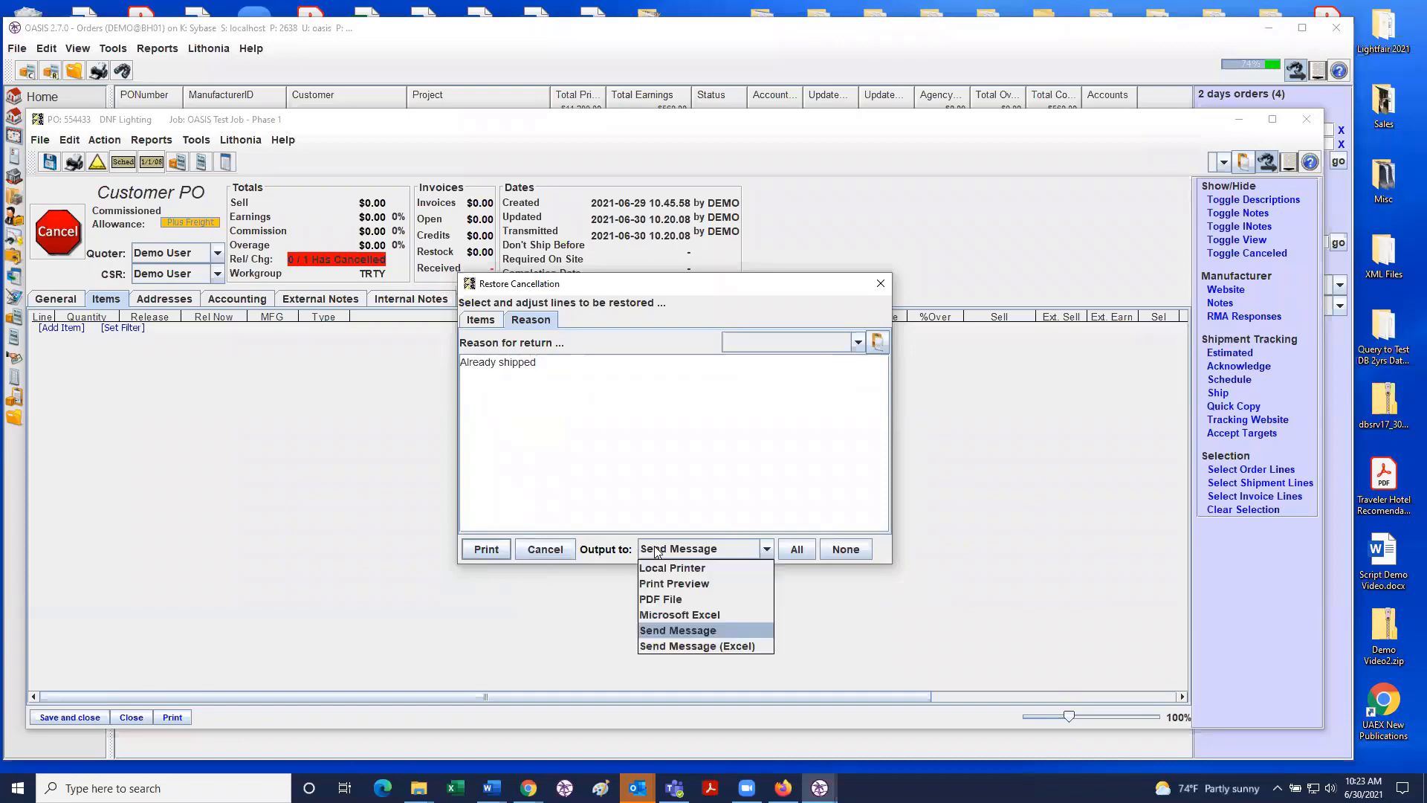
pyautogui.click(655, 550)
pyautogui.click(483, 549)
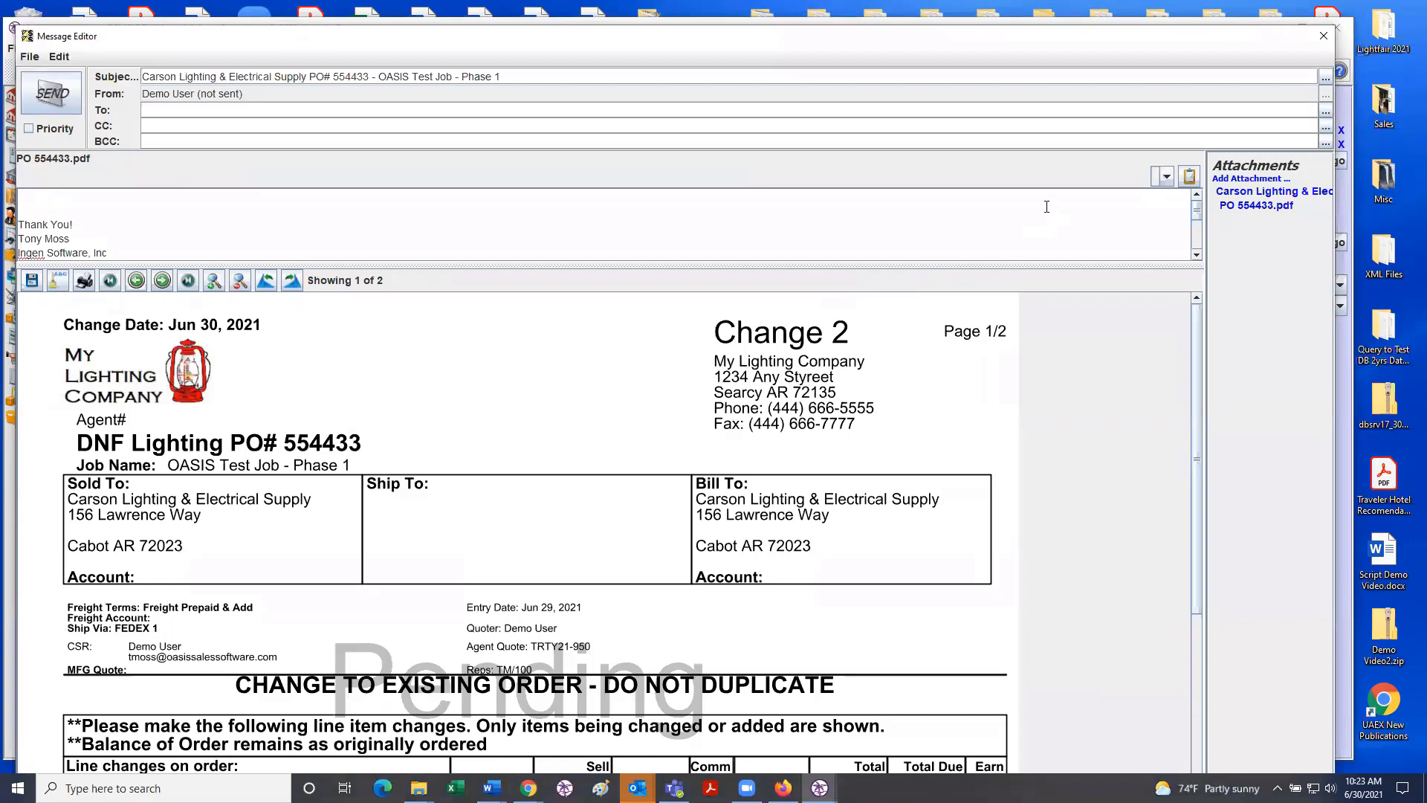
# Step: Address the change order message to the contact at ABC Lighting and send it
pyautogui.click(223, 110)
pyautogui.write('ton')
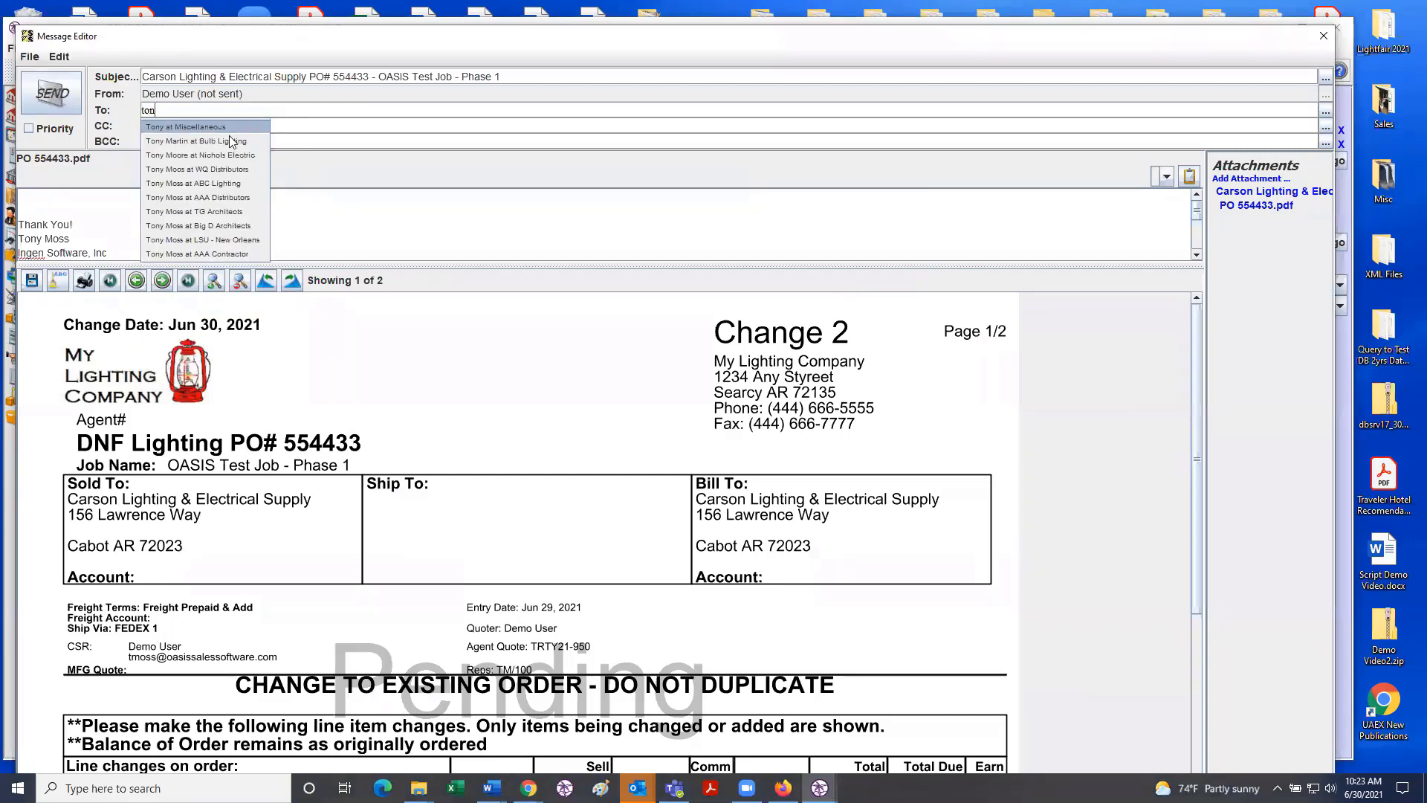
pyautogui.press('Down')
pyautogui.press('Down')
pyautogui.press('Down')
pyautogui.press('Down')
pyautogui.press('Return')
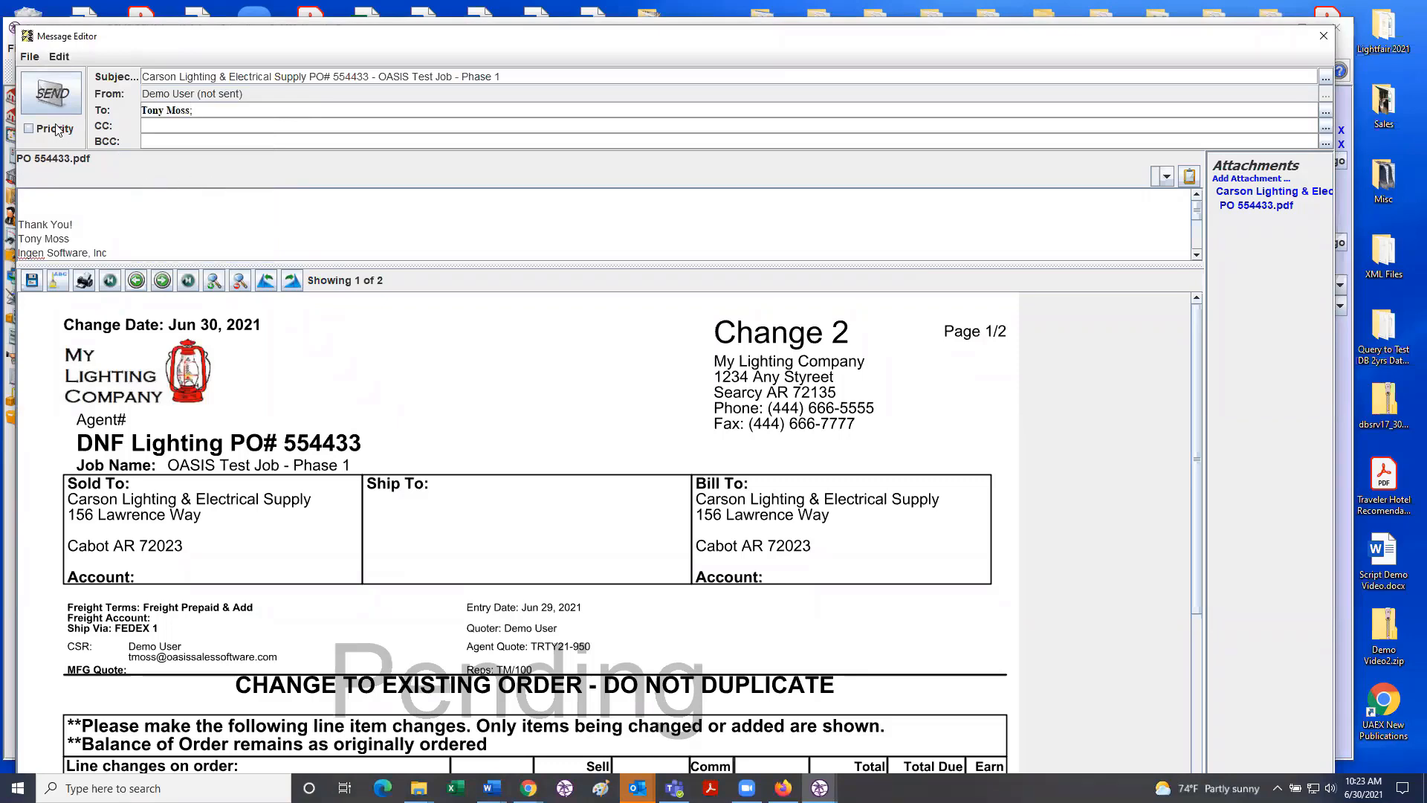
pyautogui.click(55, 93)
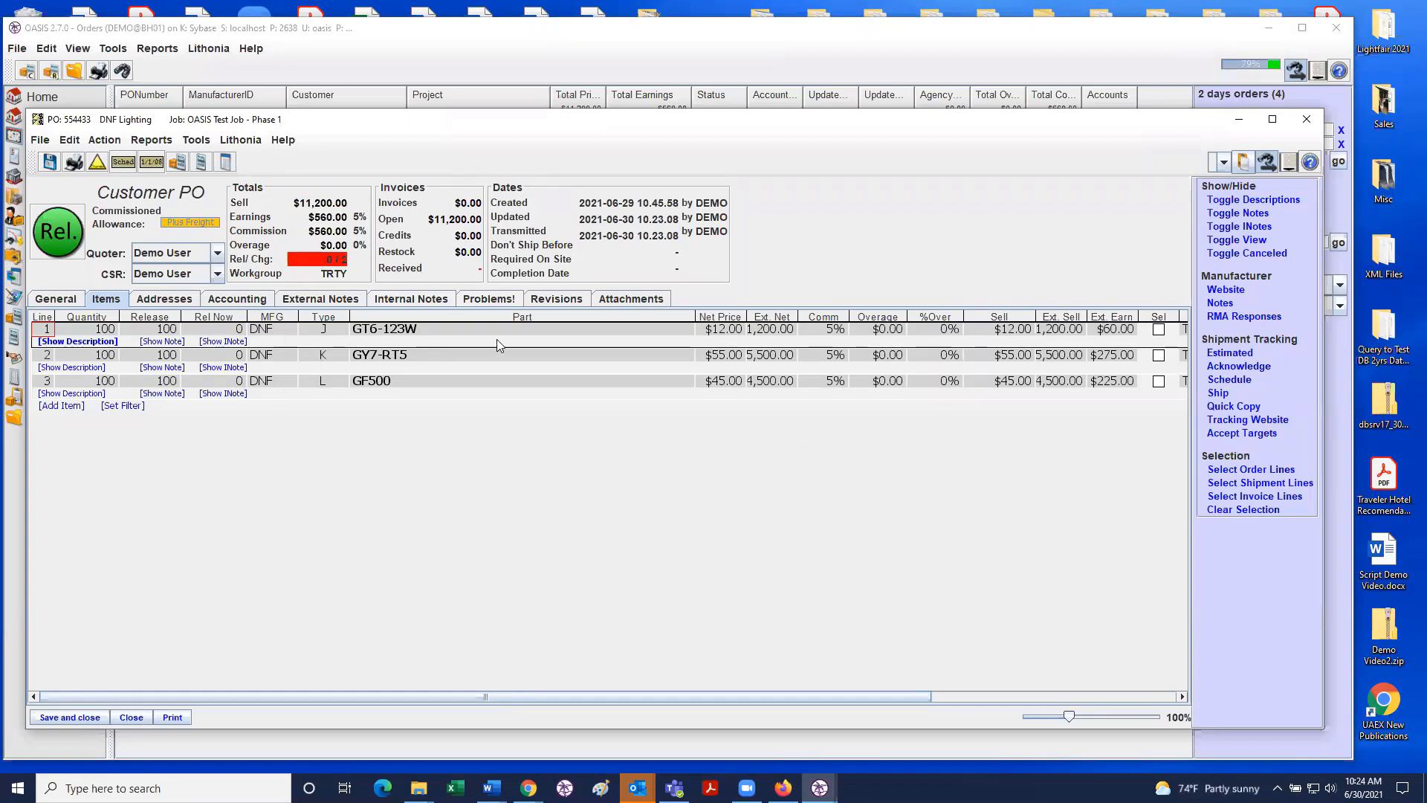
# Step: Examine the original sales order in the Internal Change Rev 0 PDF among the order's attachments
pyautogui.click(614, 301)
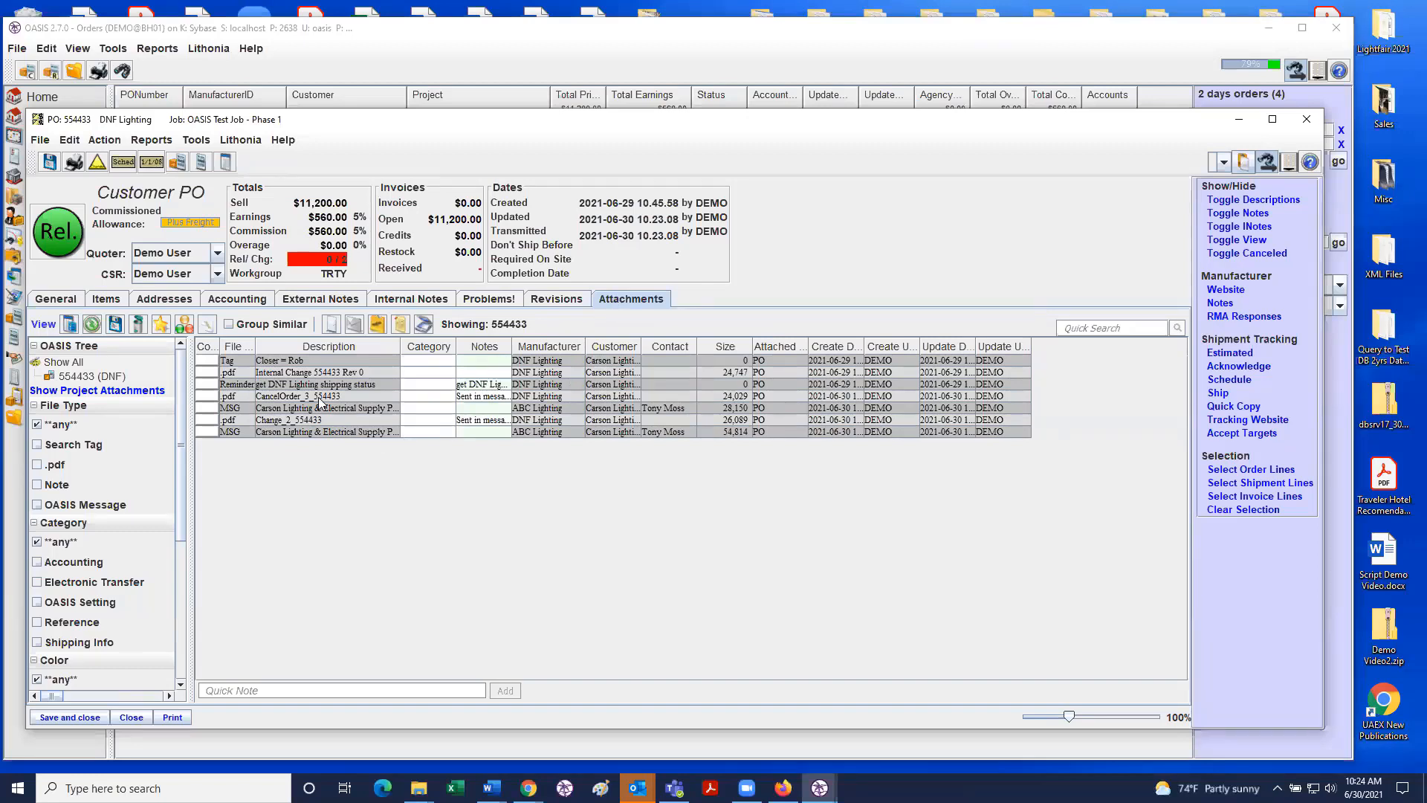
pyautogui.click(286, 376)
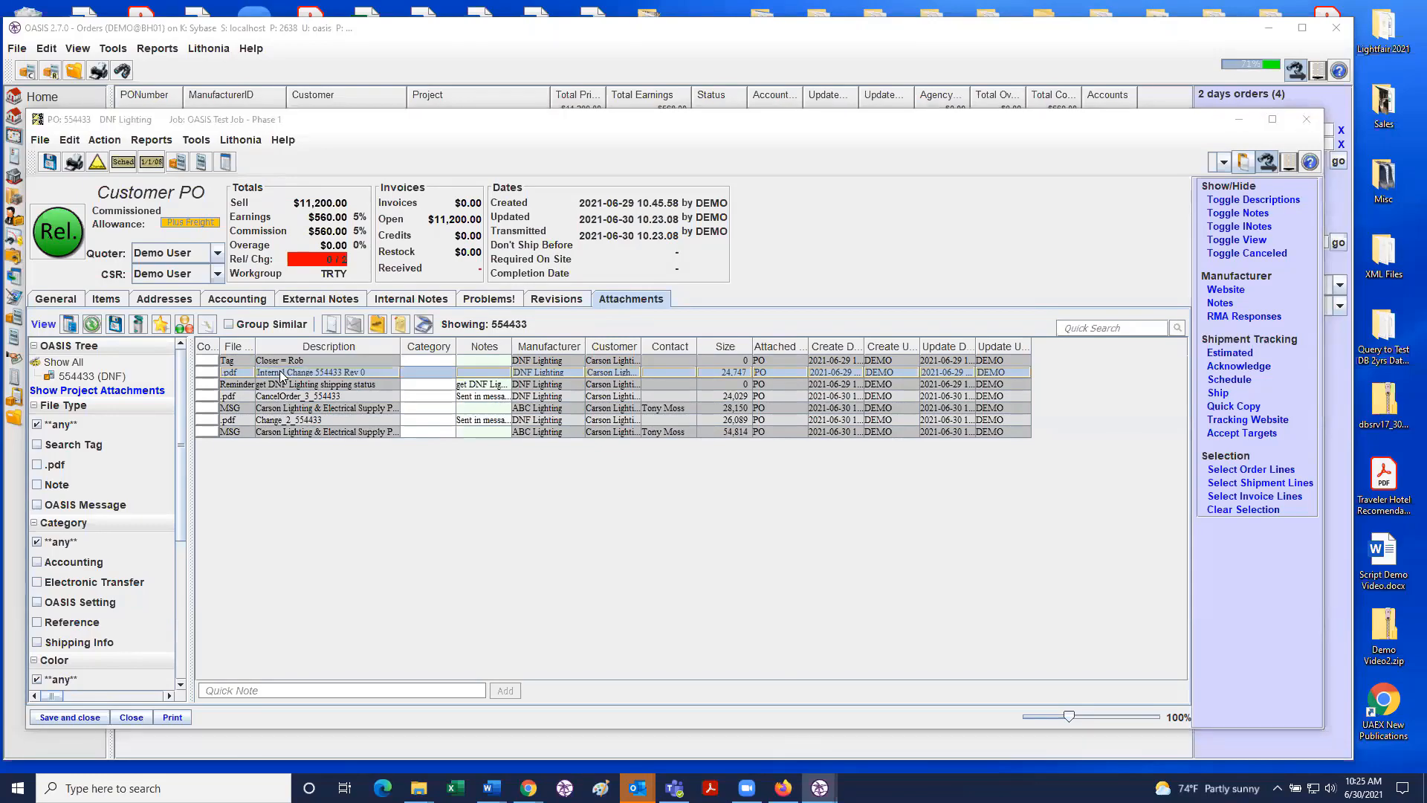
pyautogui.doubleClick(281, 375)
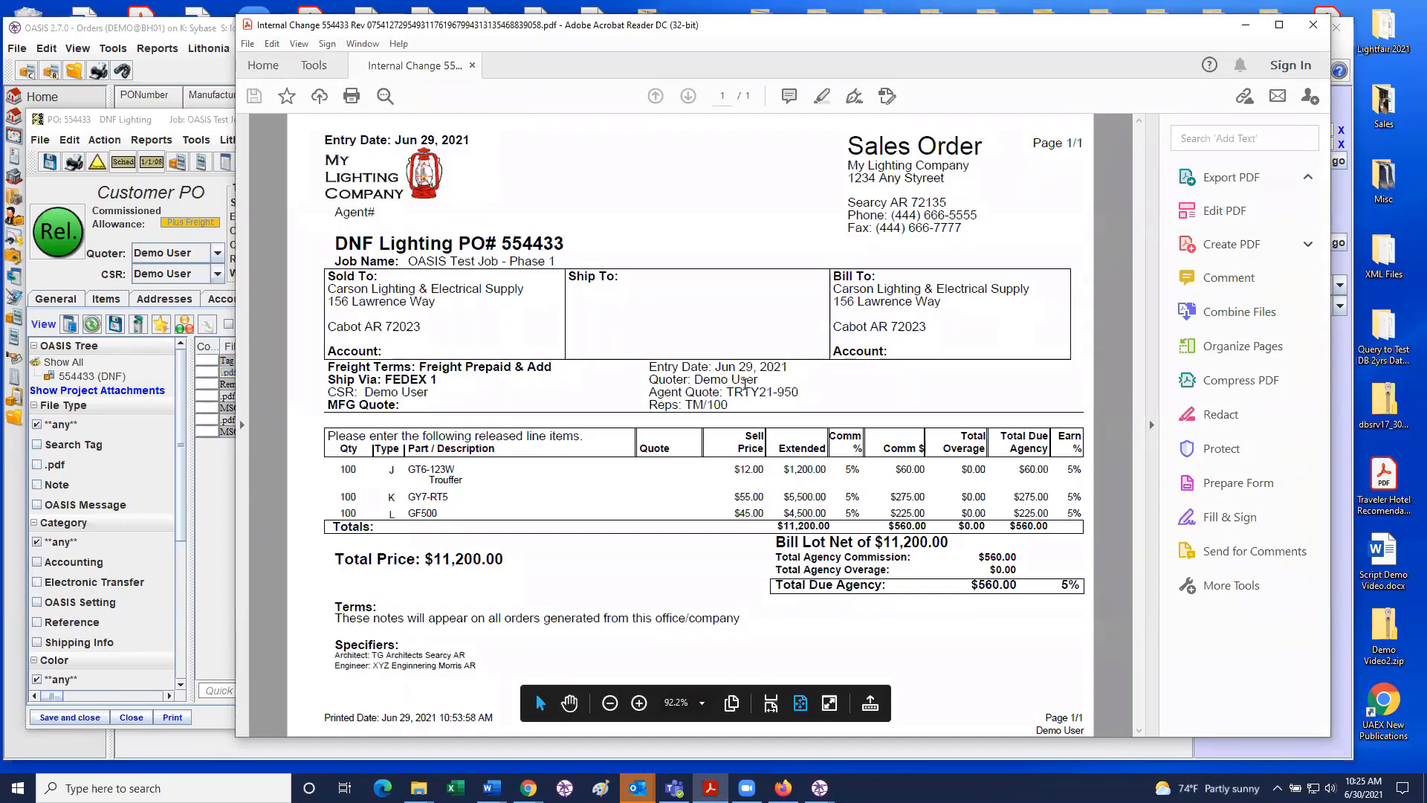
pyautogui.click(215, 409)
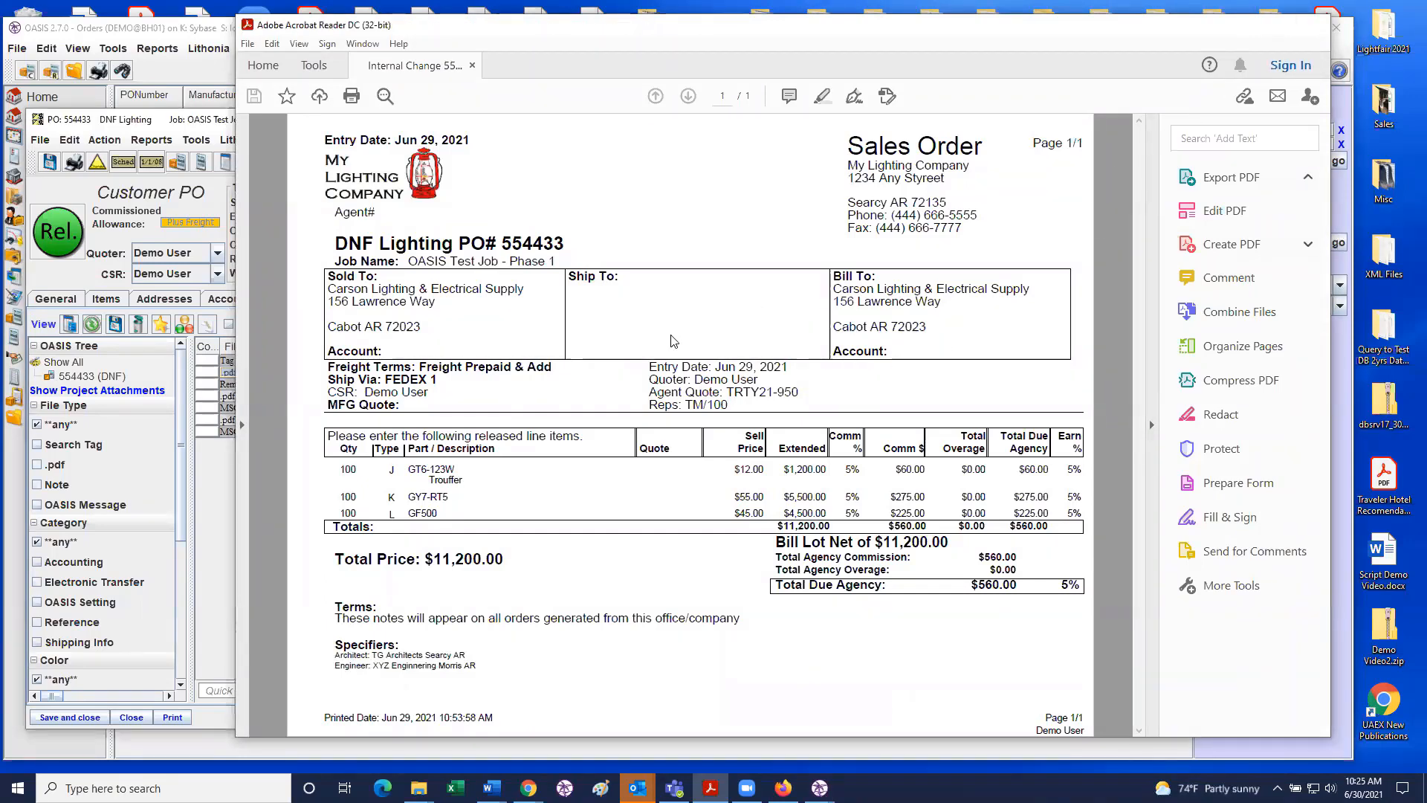
# Step: Examine the CancelOrder_3 PDF among the attachments to check the cancelled lines and reason, and close it
pyautogui.click(278, 397)
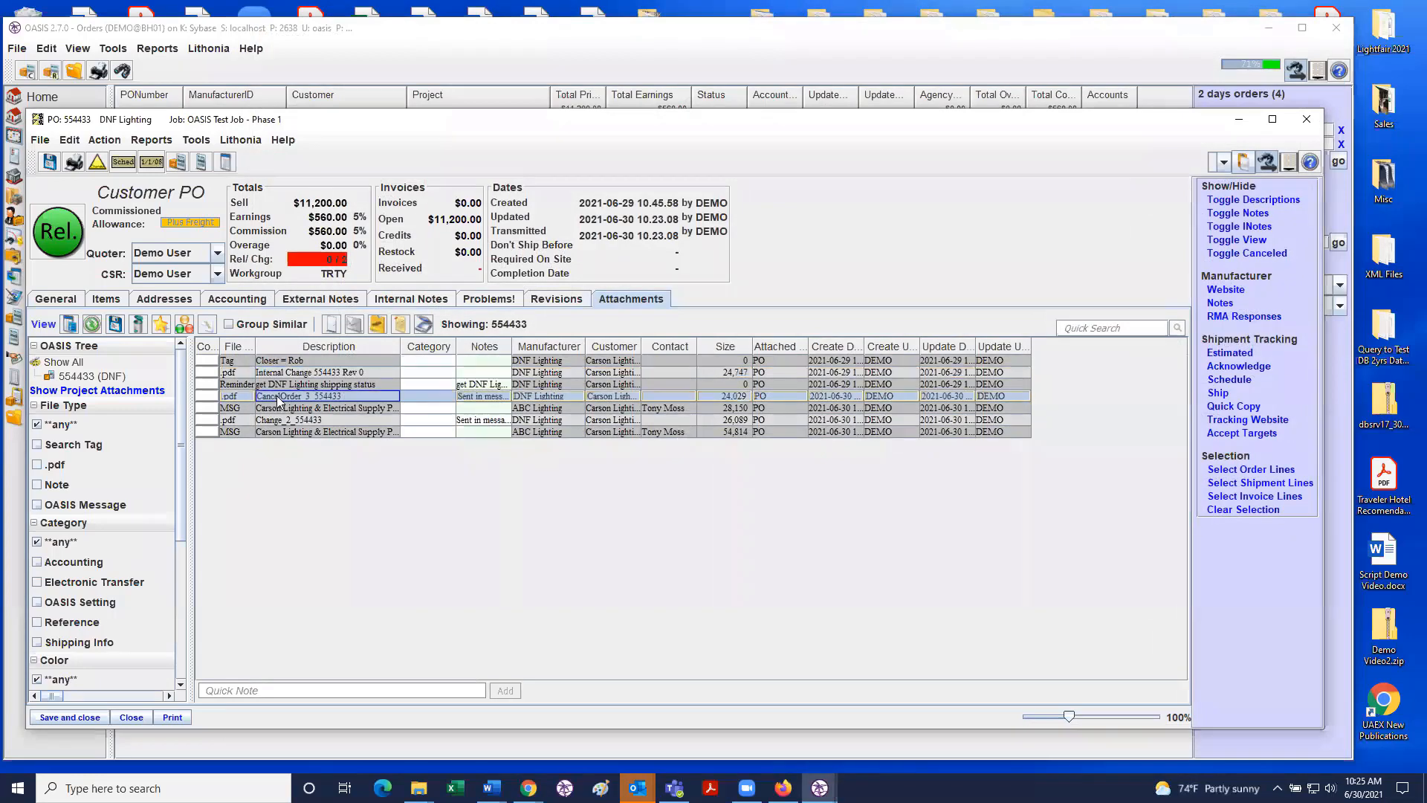
pyautogui.doubleClick(278, 399)
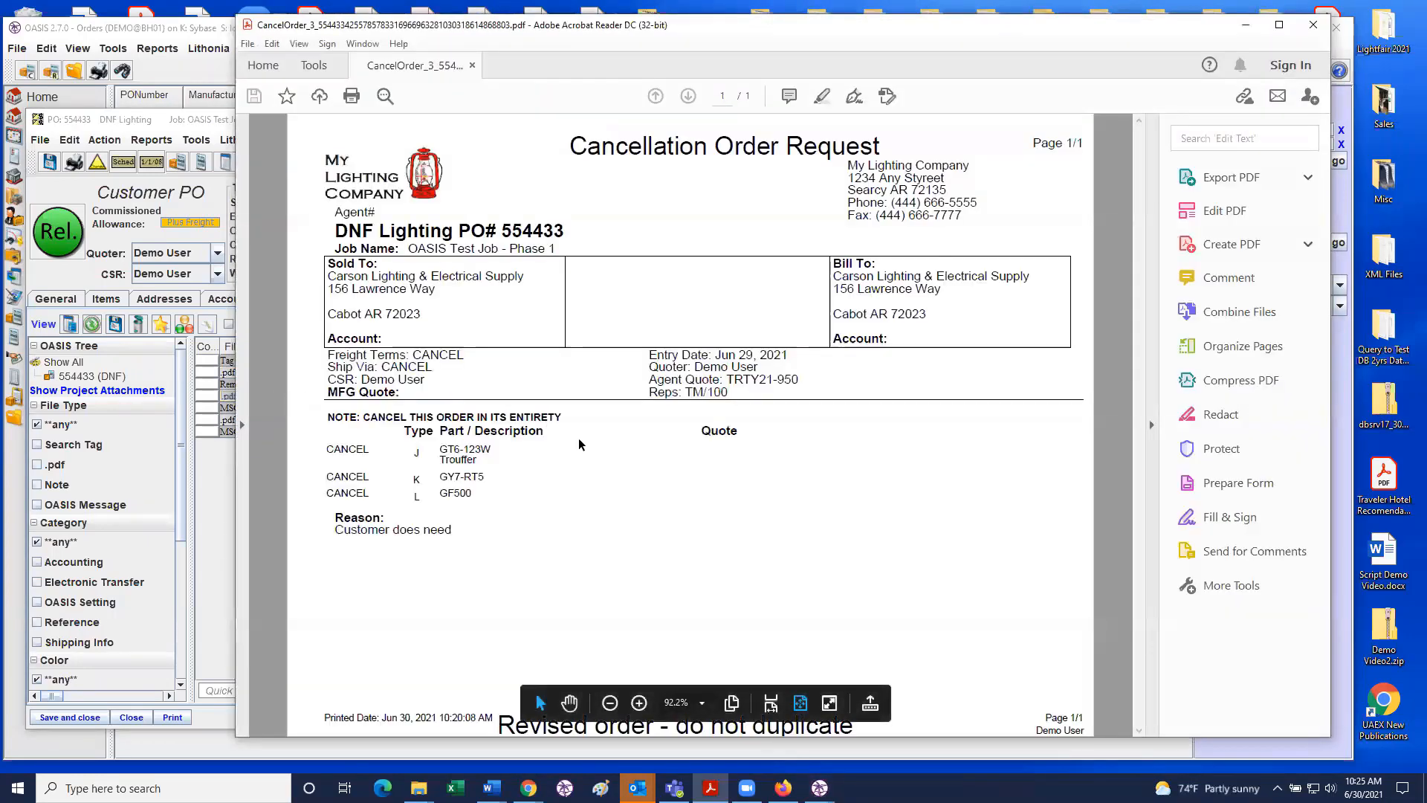
pyautogui.click(1313, 27)
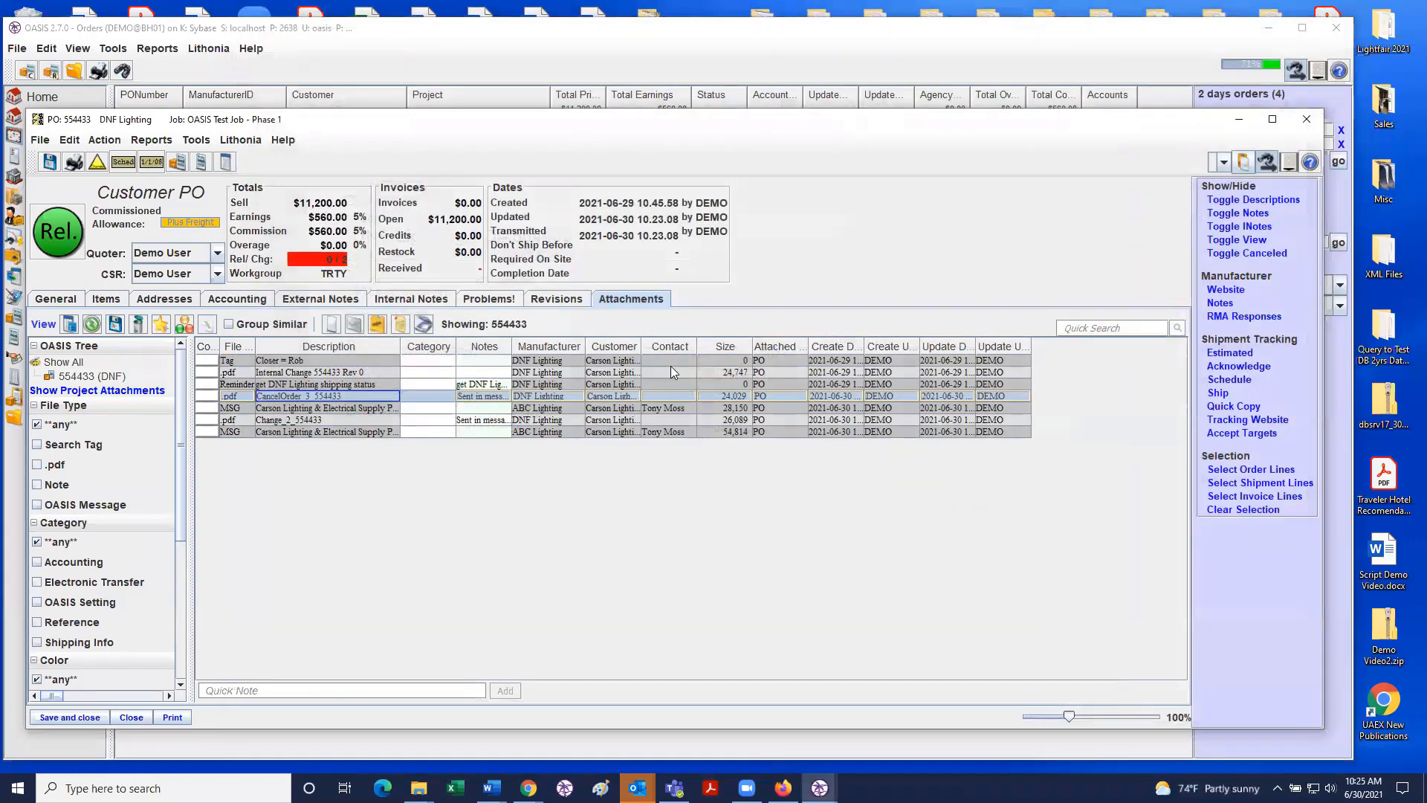
# Step: Examine the Change_2 PDF among the attachments to check the restored line items, and close it
pyautogui.click(336, 421)
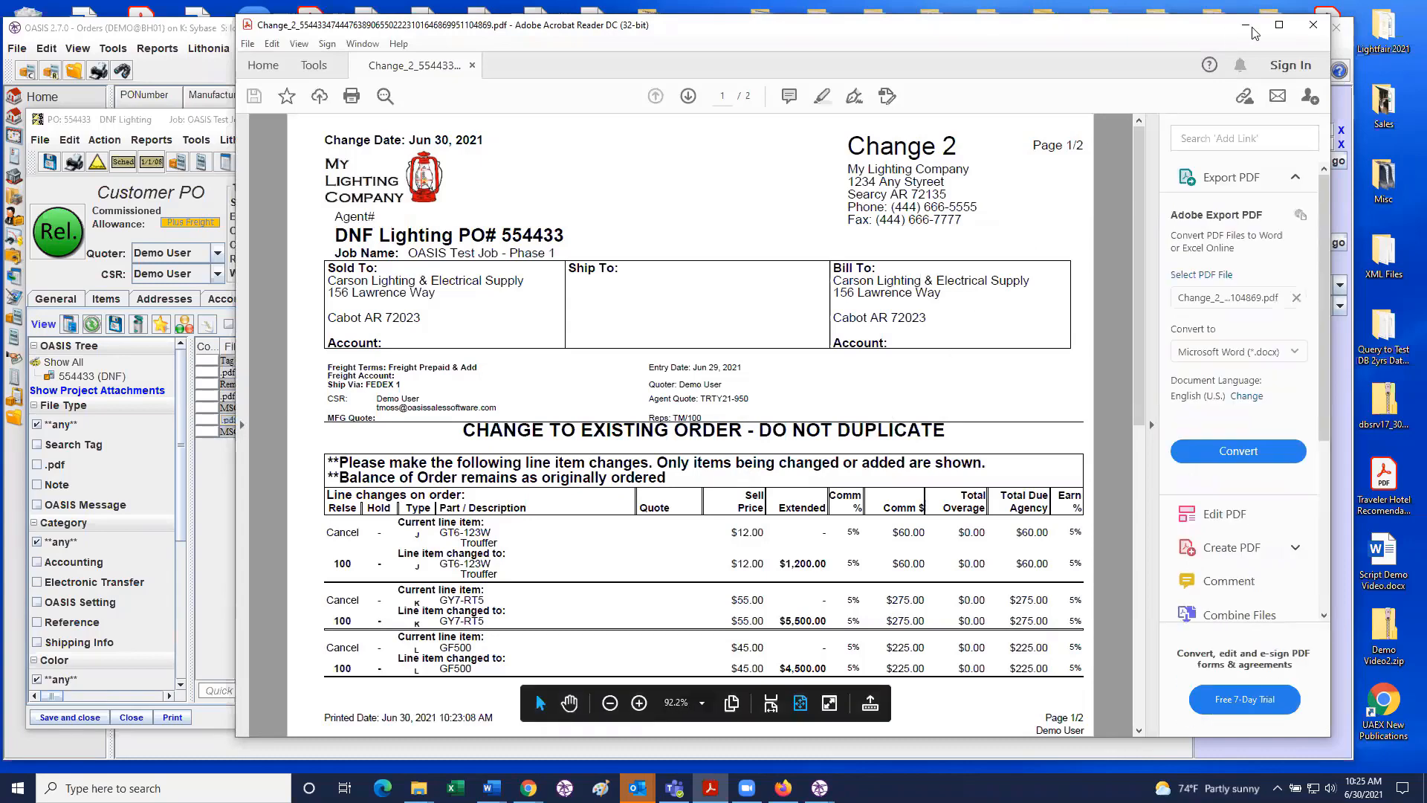
pyautogui.click(1310, 28)
pyautogui.click(1249, 26)
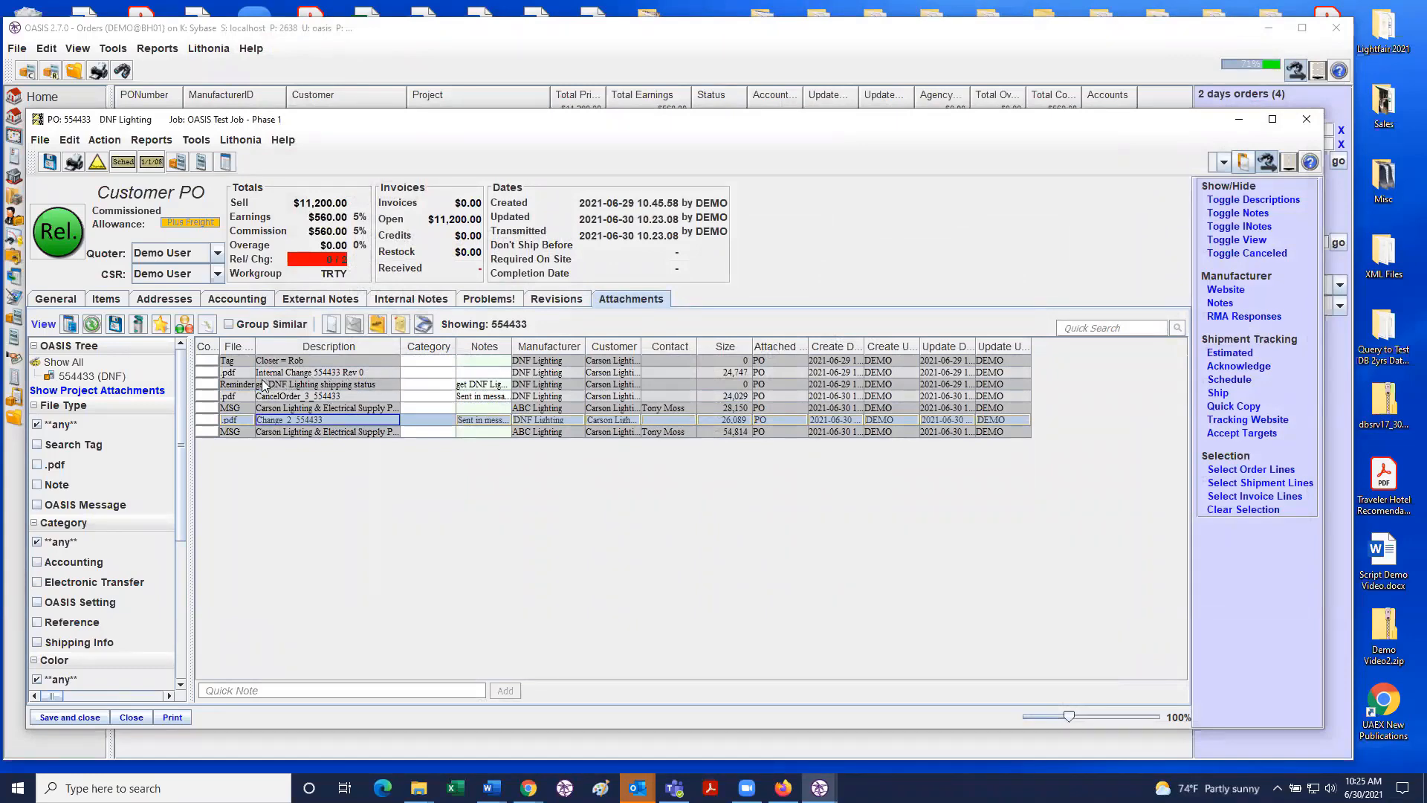
# Step: Check the DNF Lighting order's line items, minimize that order, and open the line items of the ABC Lighting order
pyautogui.click(107, 299)
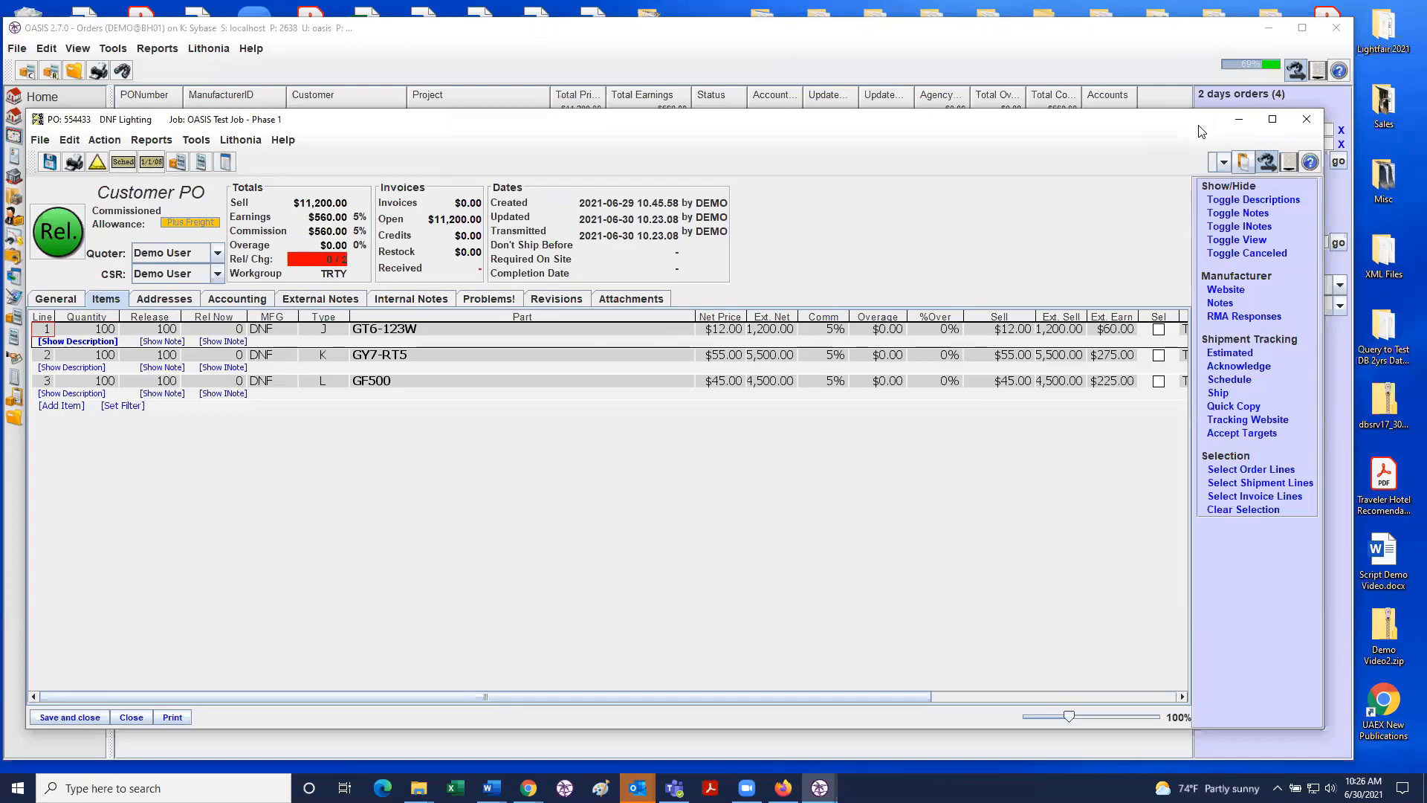
pyautogui.click(1239, 120)
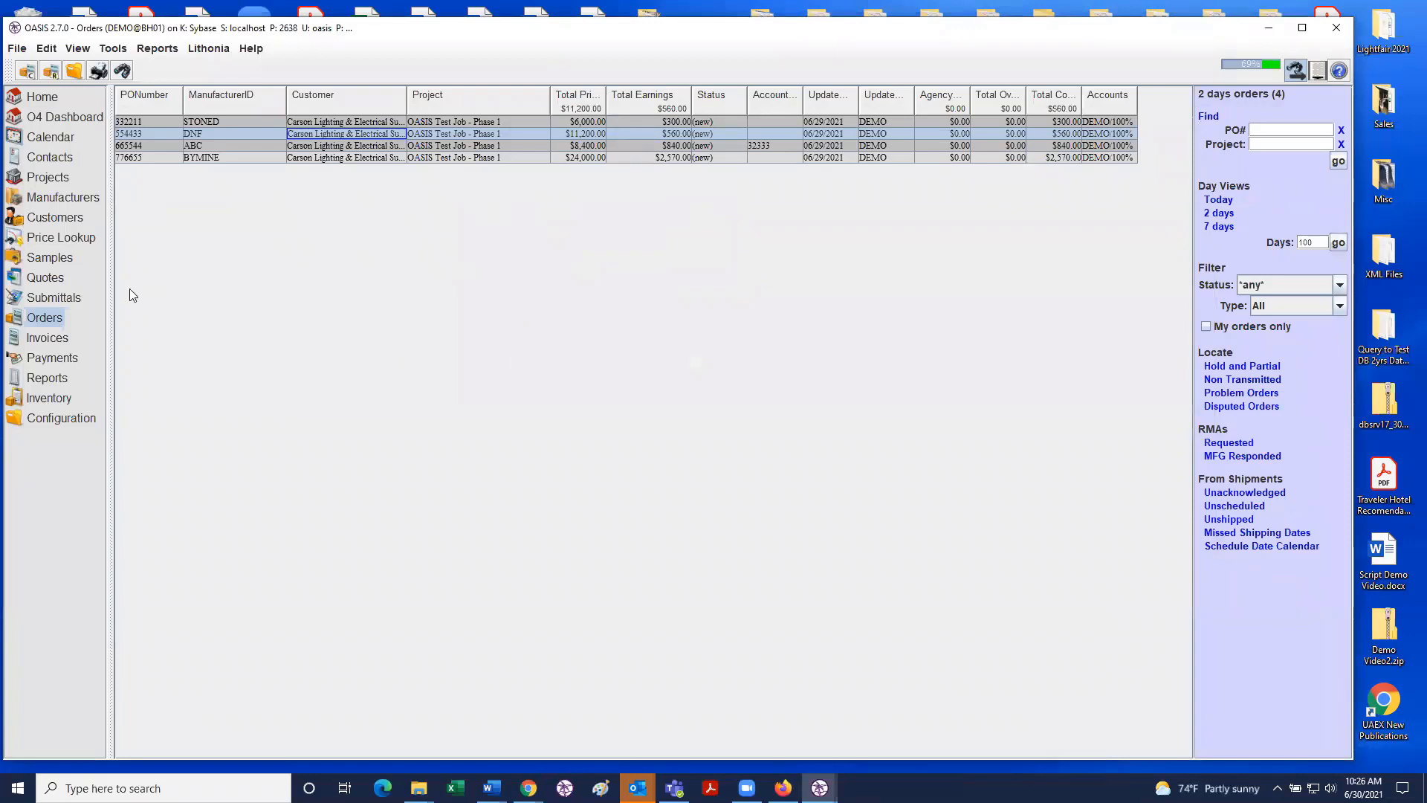
pyautogui.click(246, 146)
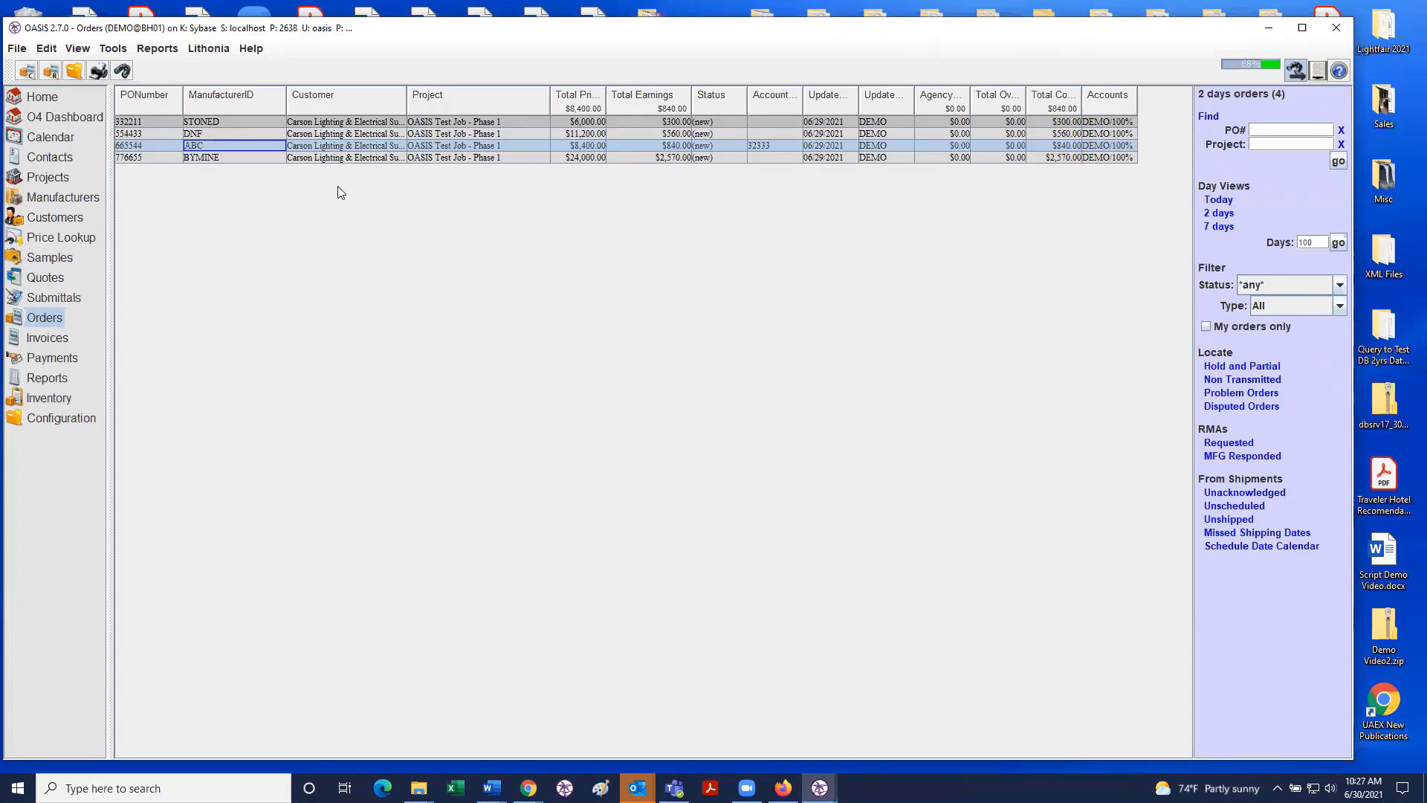
pyautogui.doubleClick(217, 142)
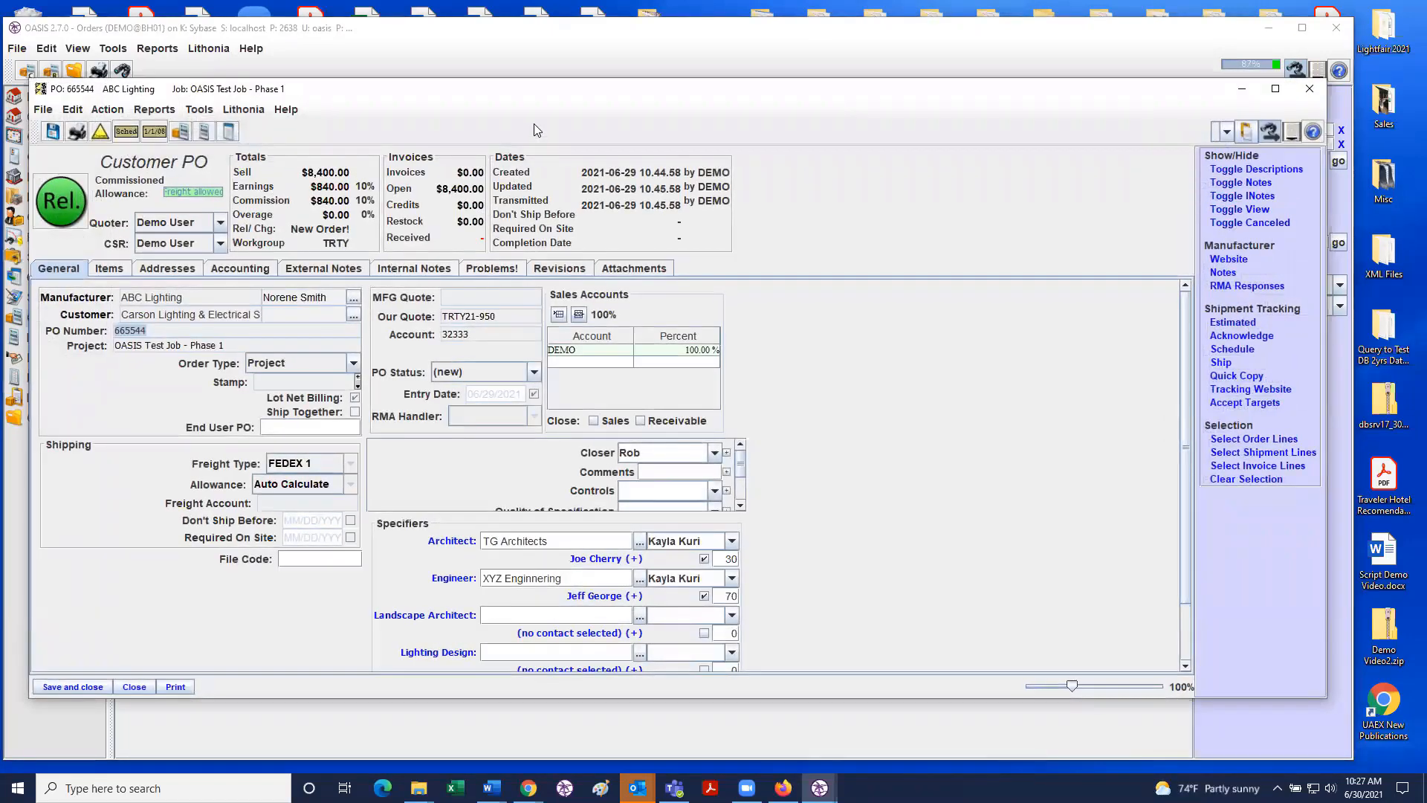
pyautogui.moveTo(543, 97); pyautogui.dragTo(558, 119)
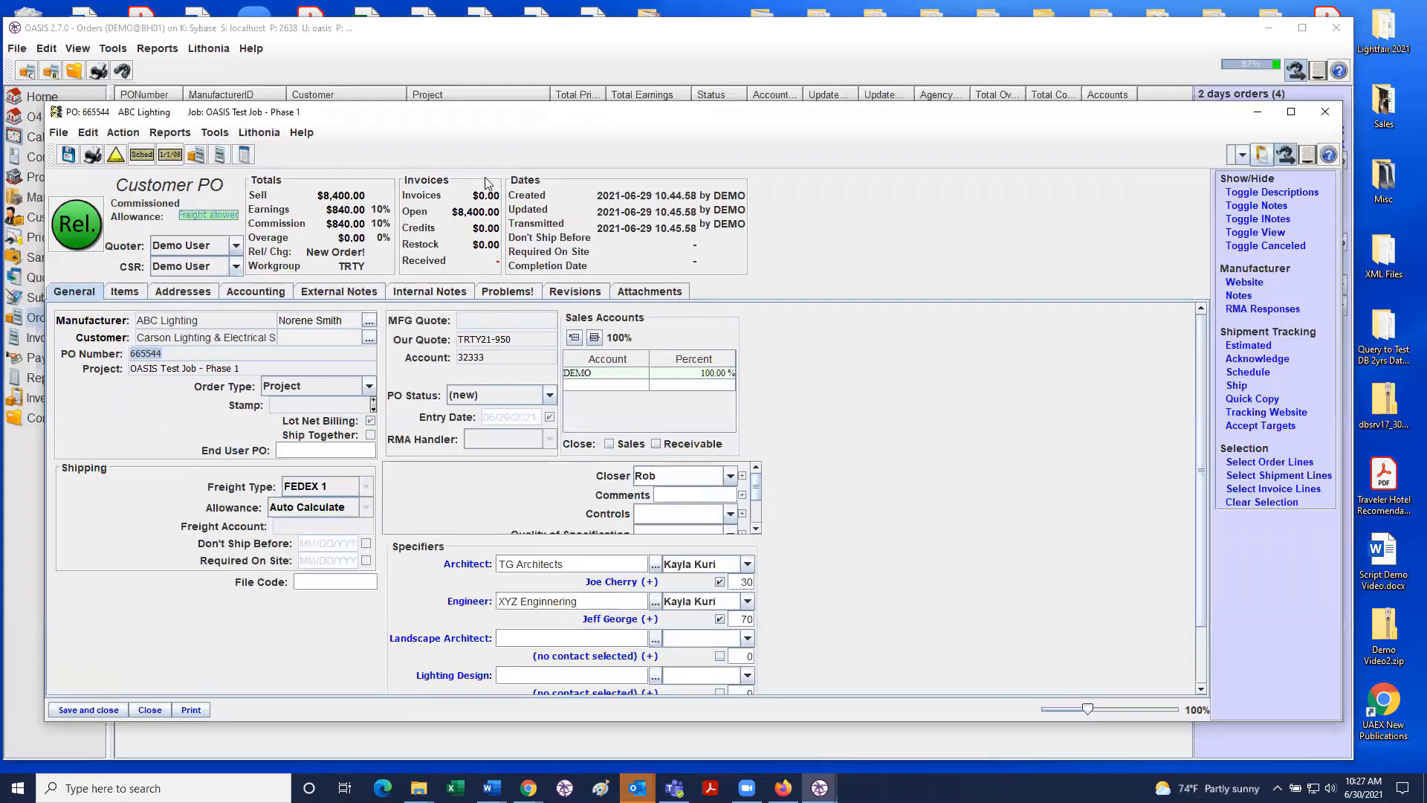
pyautogui.click(137, 296)
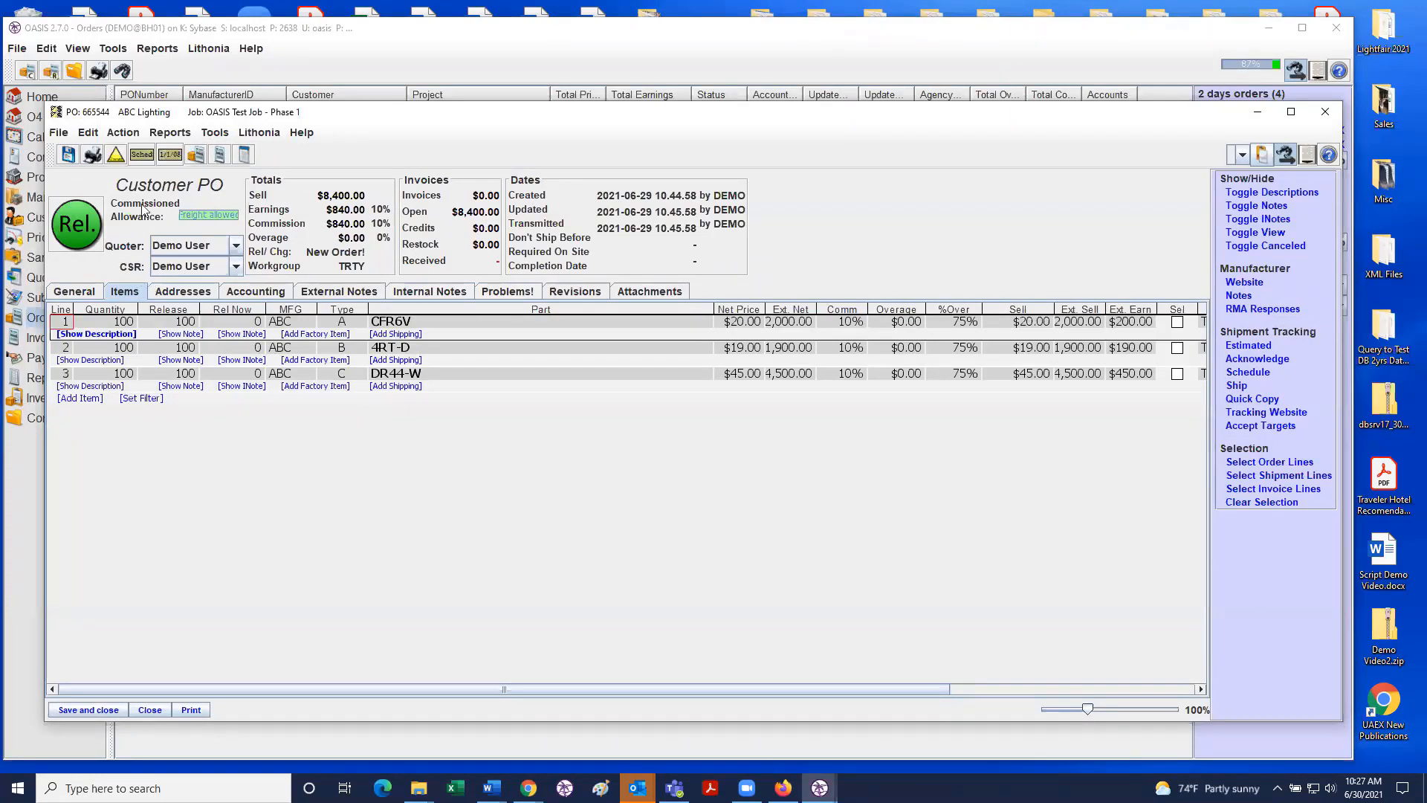
# Step: Start an RMA request on the ABC Lighting order and select the type A CFR6V line with a return quantity of 2
pyautogui.click(123, 133)
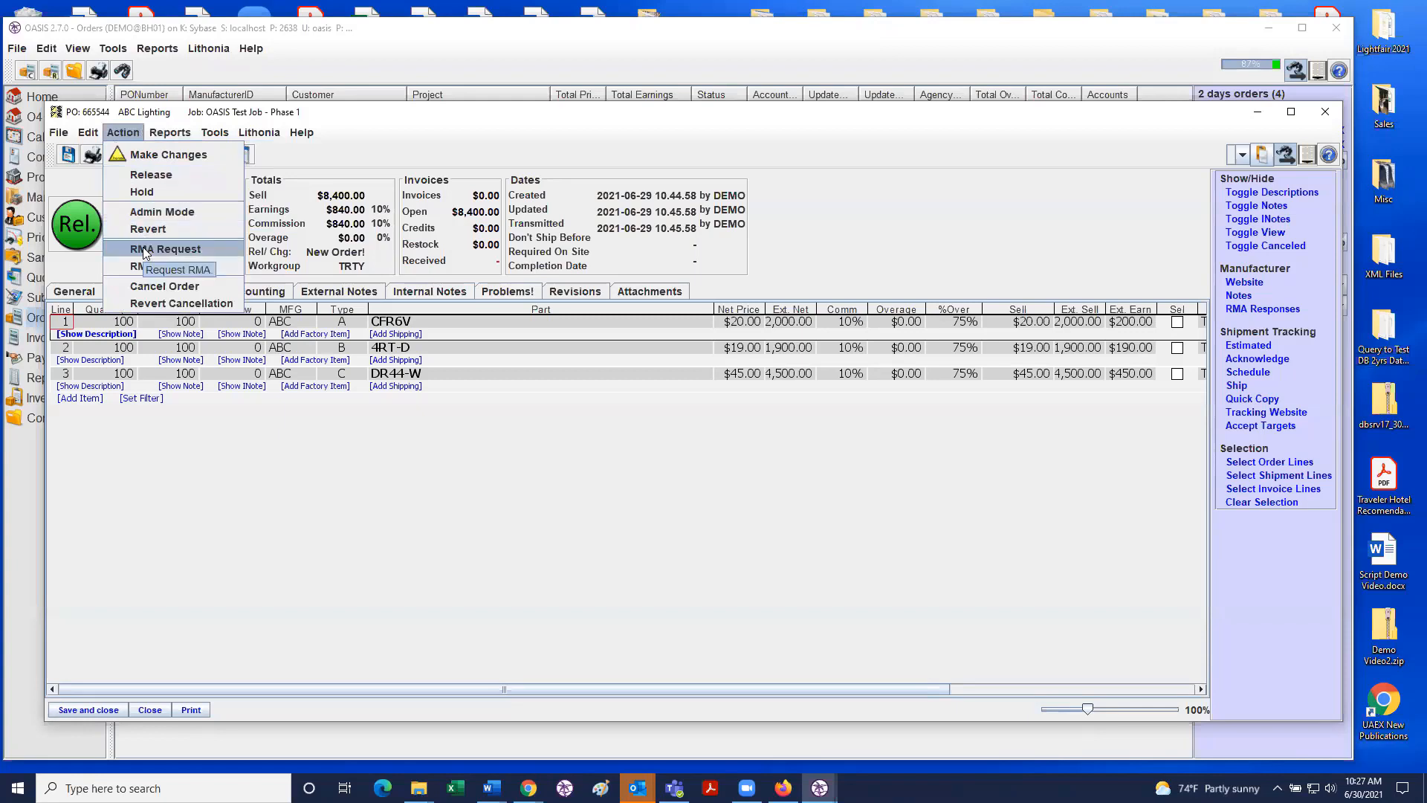
pyautogui.click(146, 250)
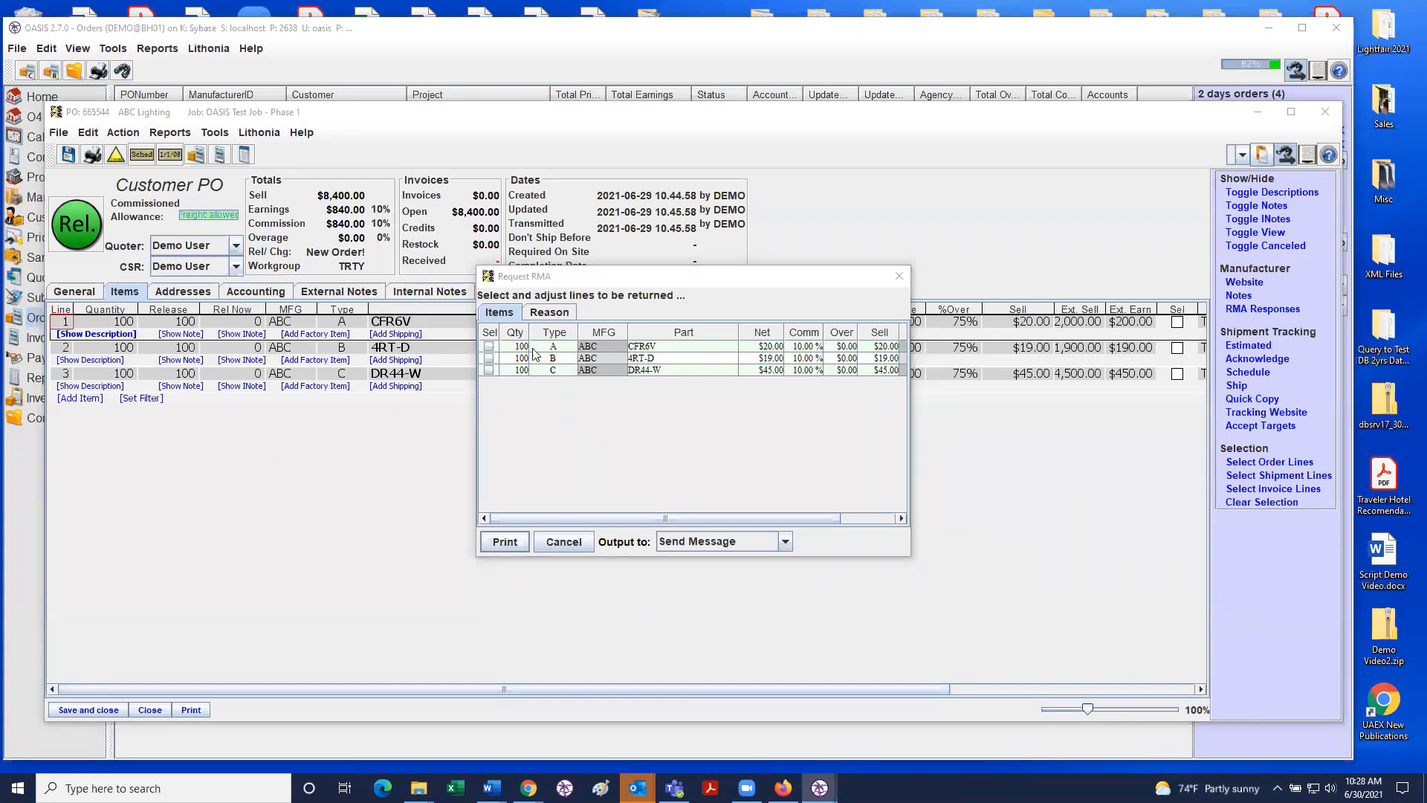
pyautogui.click(488, 348)
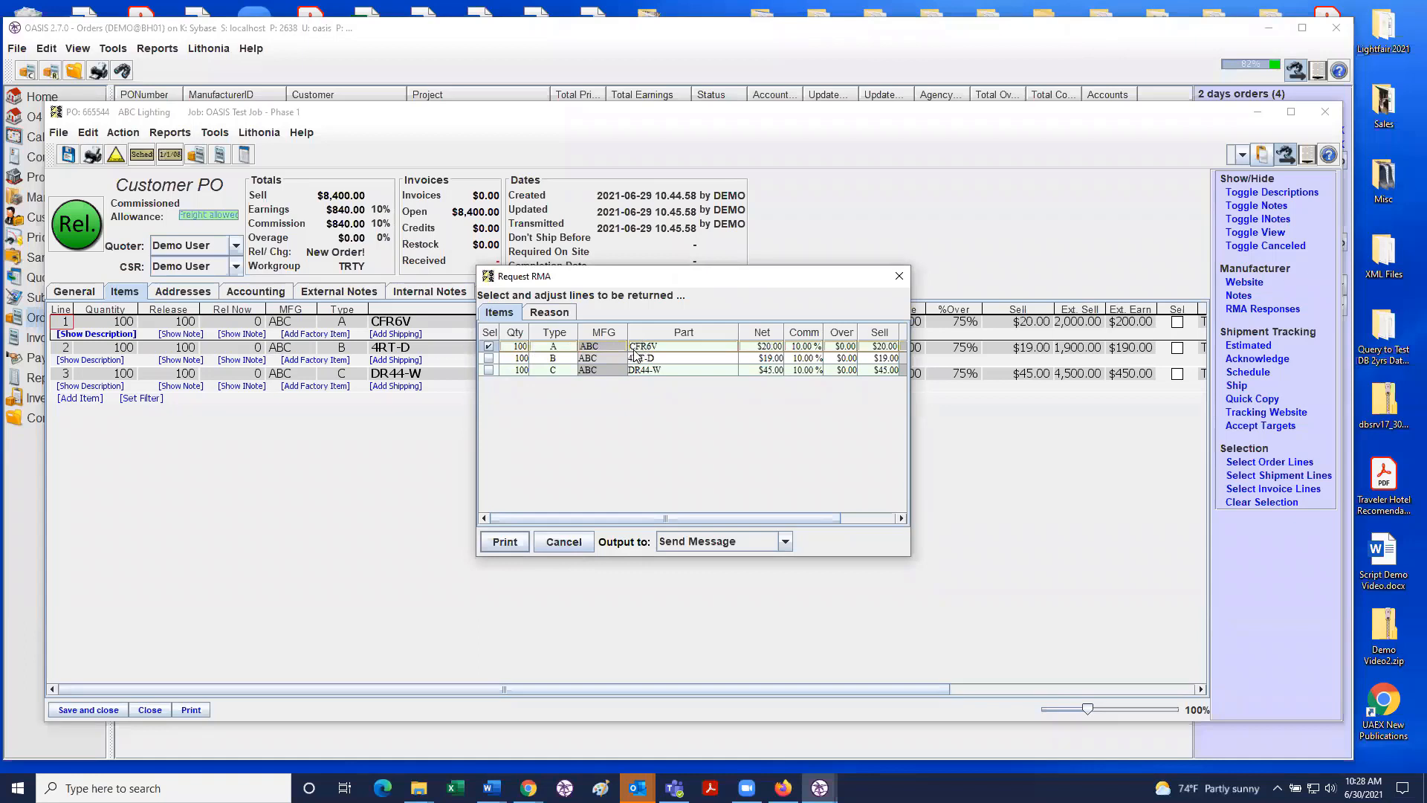
pyautogui.click(520, 348)
pyautogui.write('2')
pyautogui.click(545, 349)
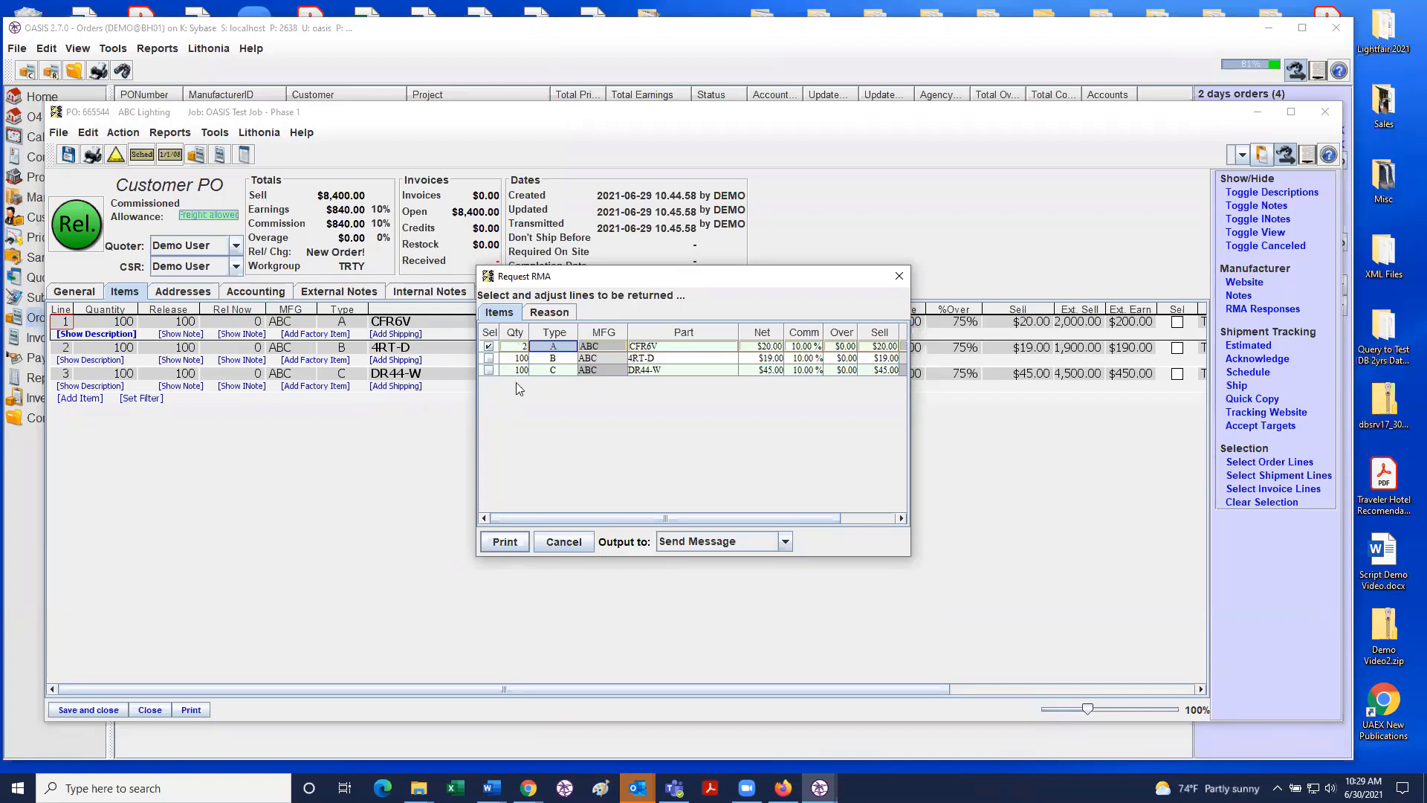
# Step: Enter "Need RMA or Warranty" as the reason for return and output the RMA request as a message
pyautogui.click(507, 543)
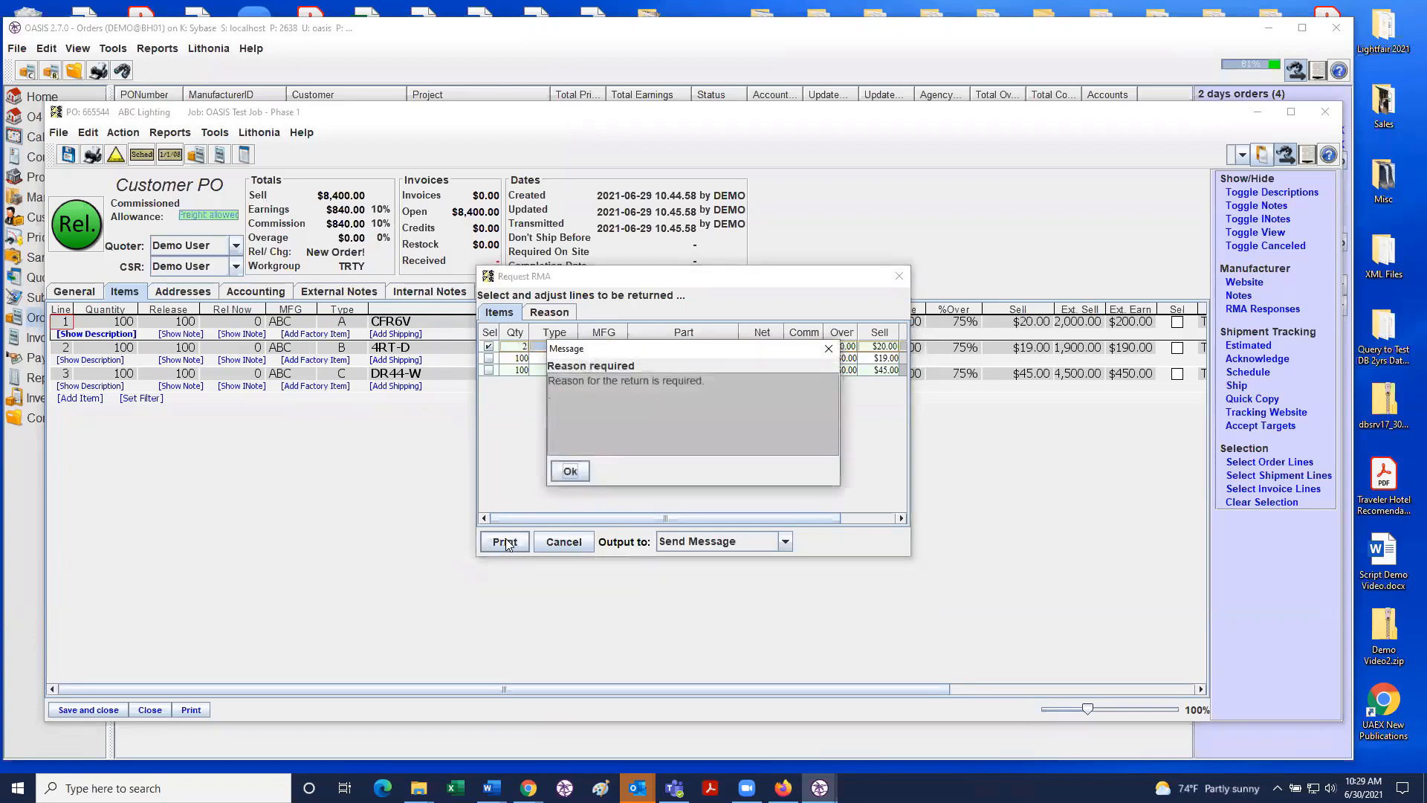
pyautogui.click(568, 473)
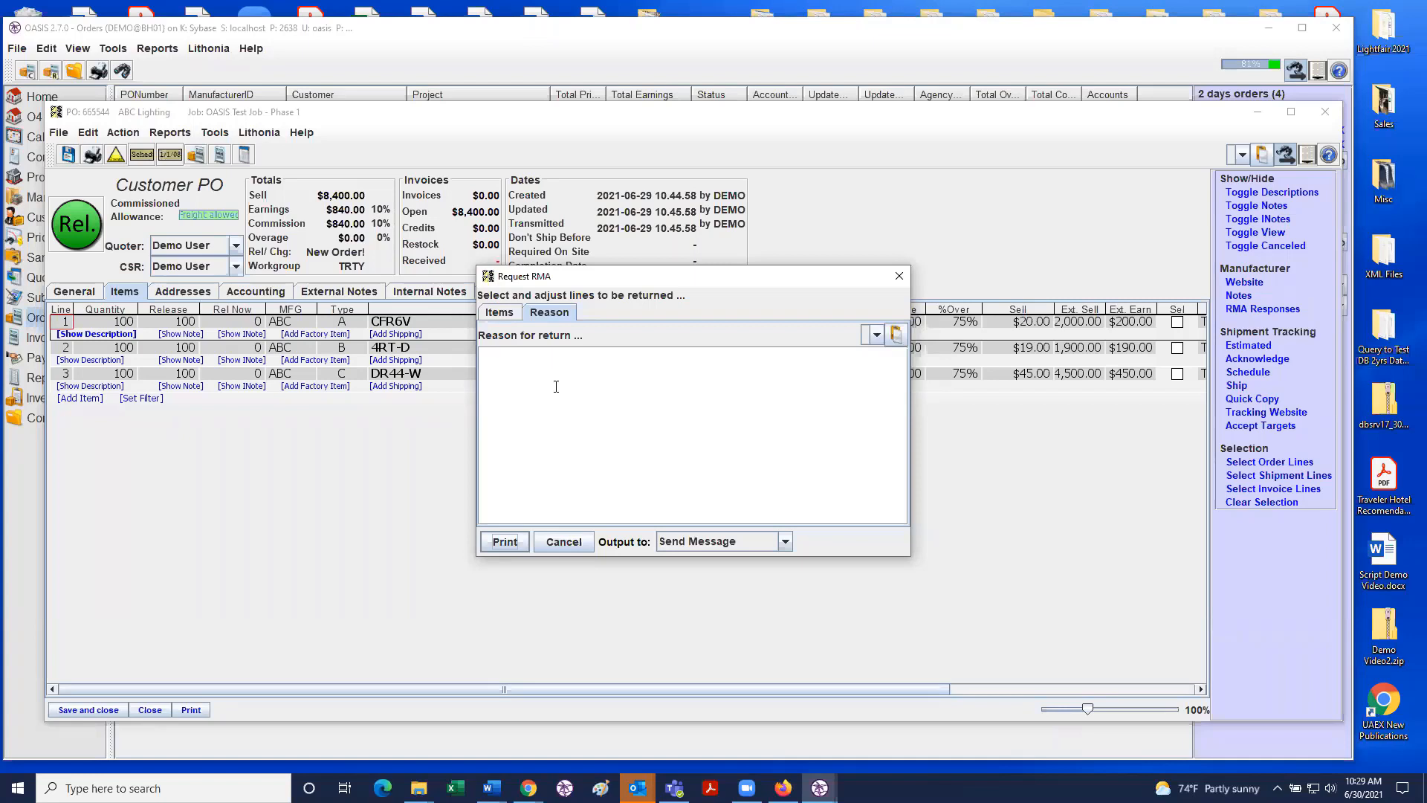
pyautogui.press('Return')
pyautogui.press('Return')
pyautogui.press('Return')
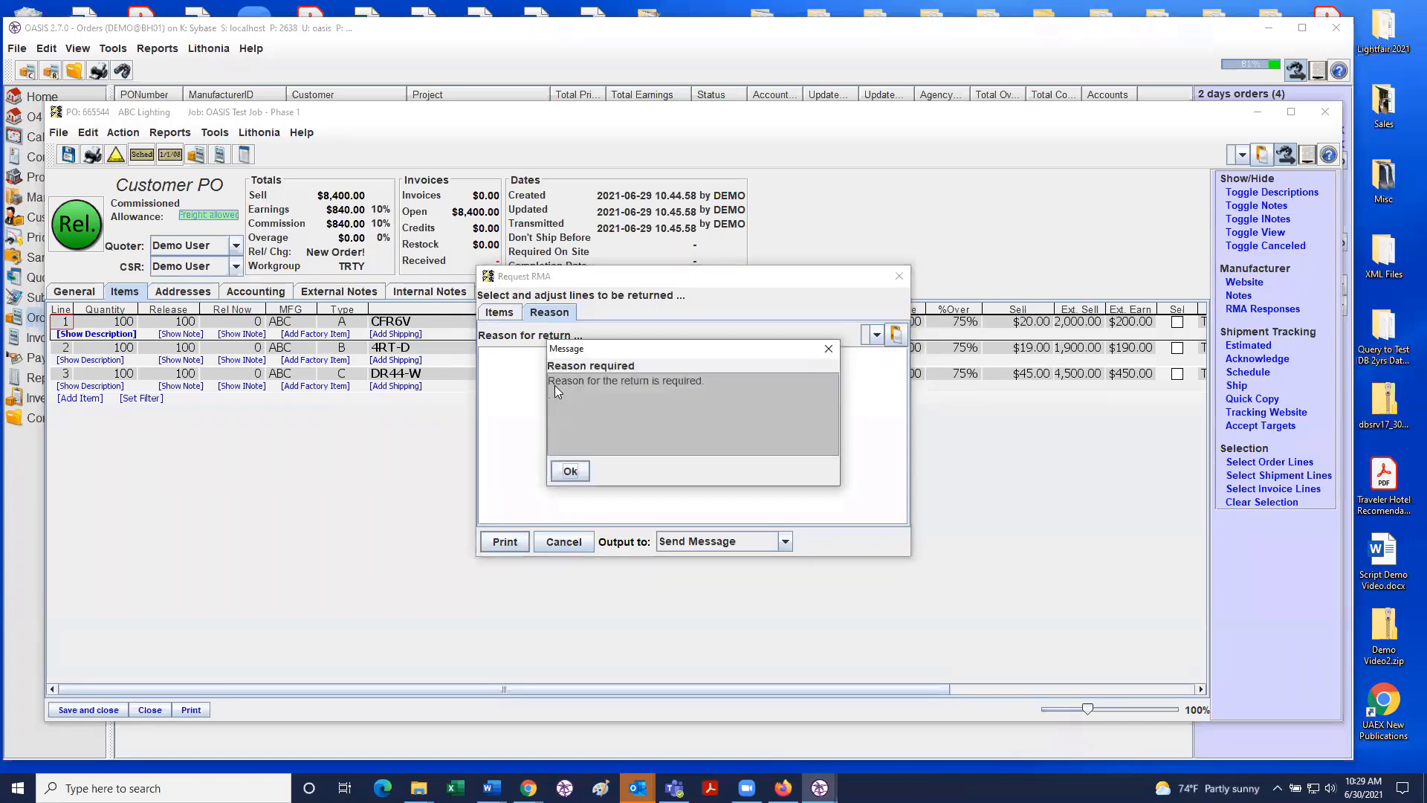
pyautogui.press('Return')
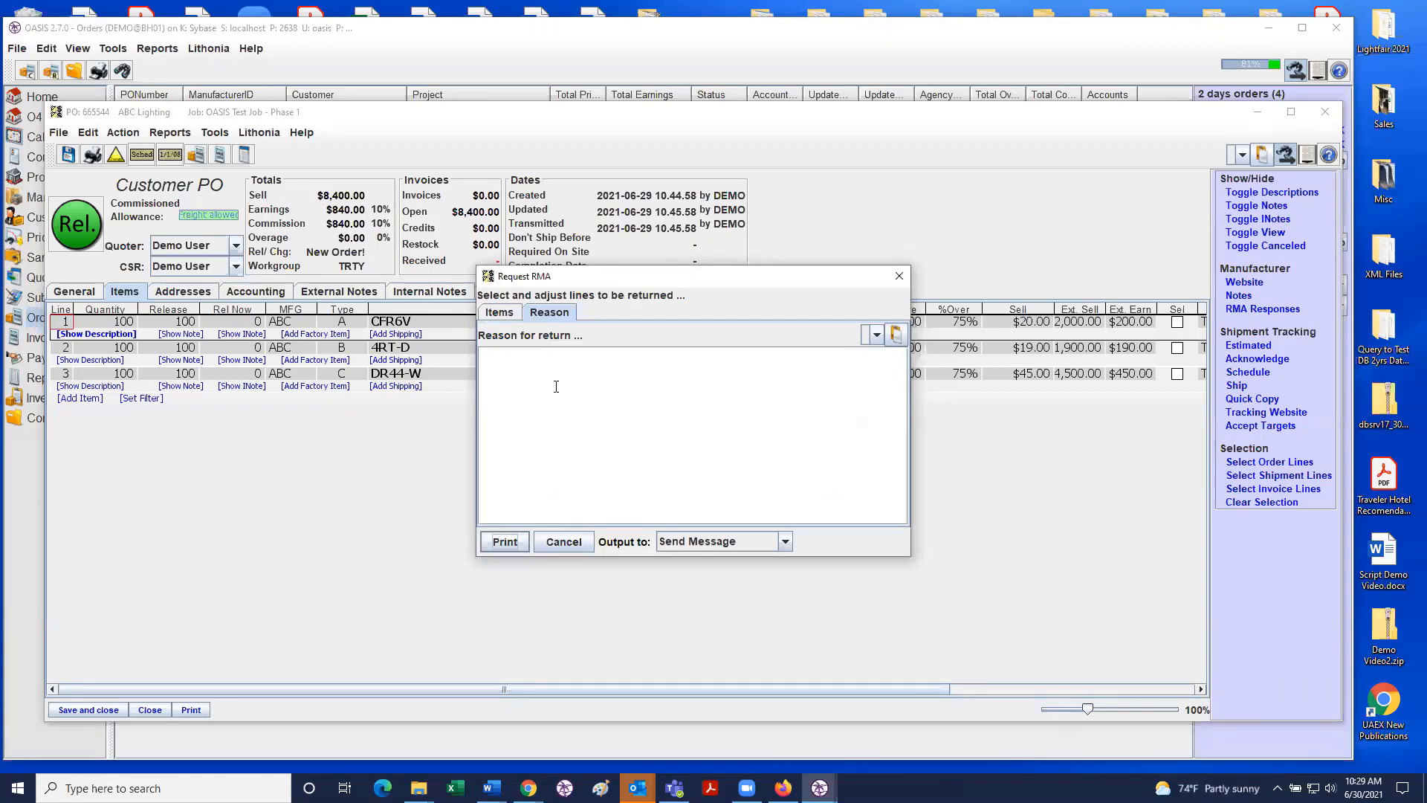
pyautogui.click(550, 388)
pyautogui.write('Need RMA or Warranty')
pyautogui.click(500, 312)
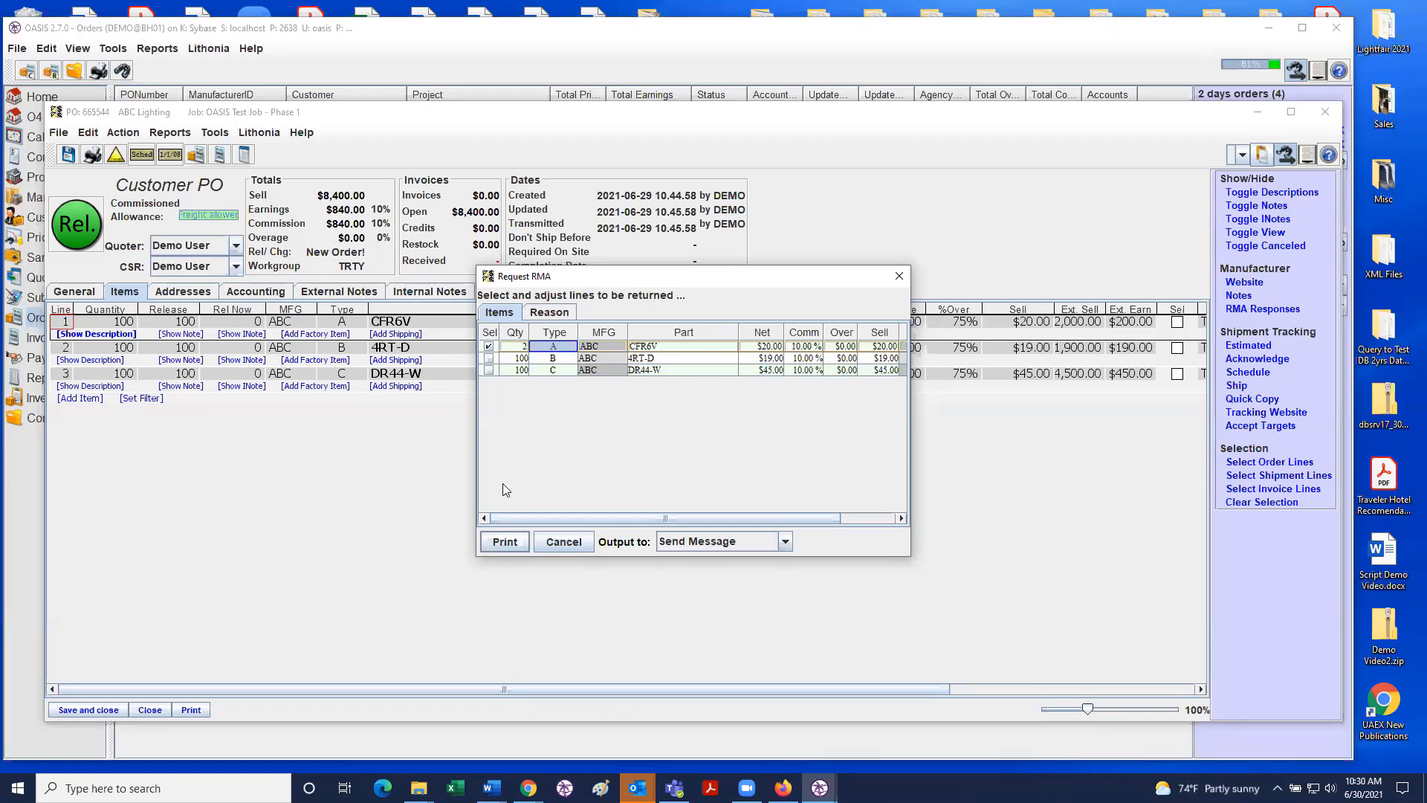
pyautogui.click(504, 541)
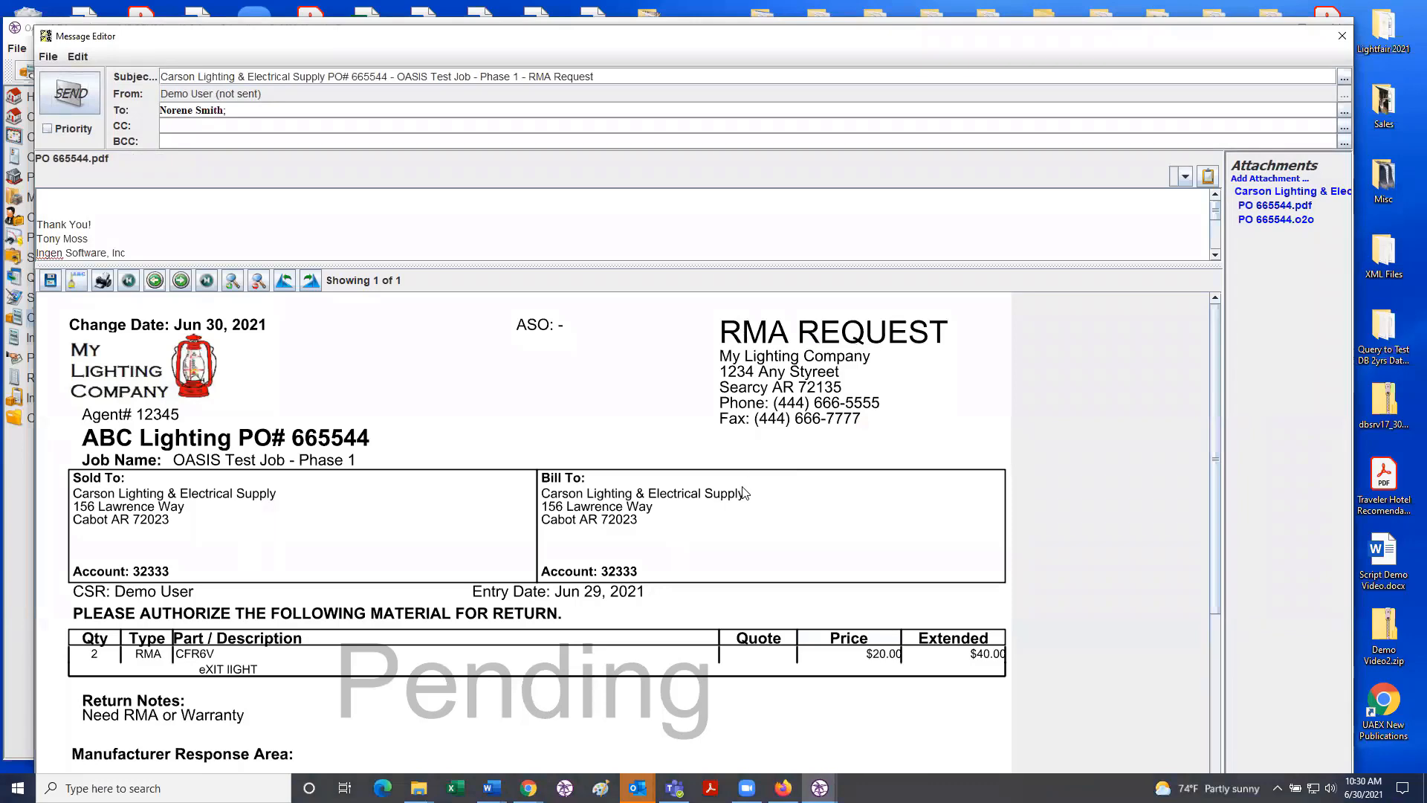
# Step: Examine the RMA request document for the returned item, the return notes, and the manufacturer response area
pyautogui.scroll(-3, 744, 492)
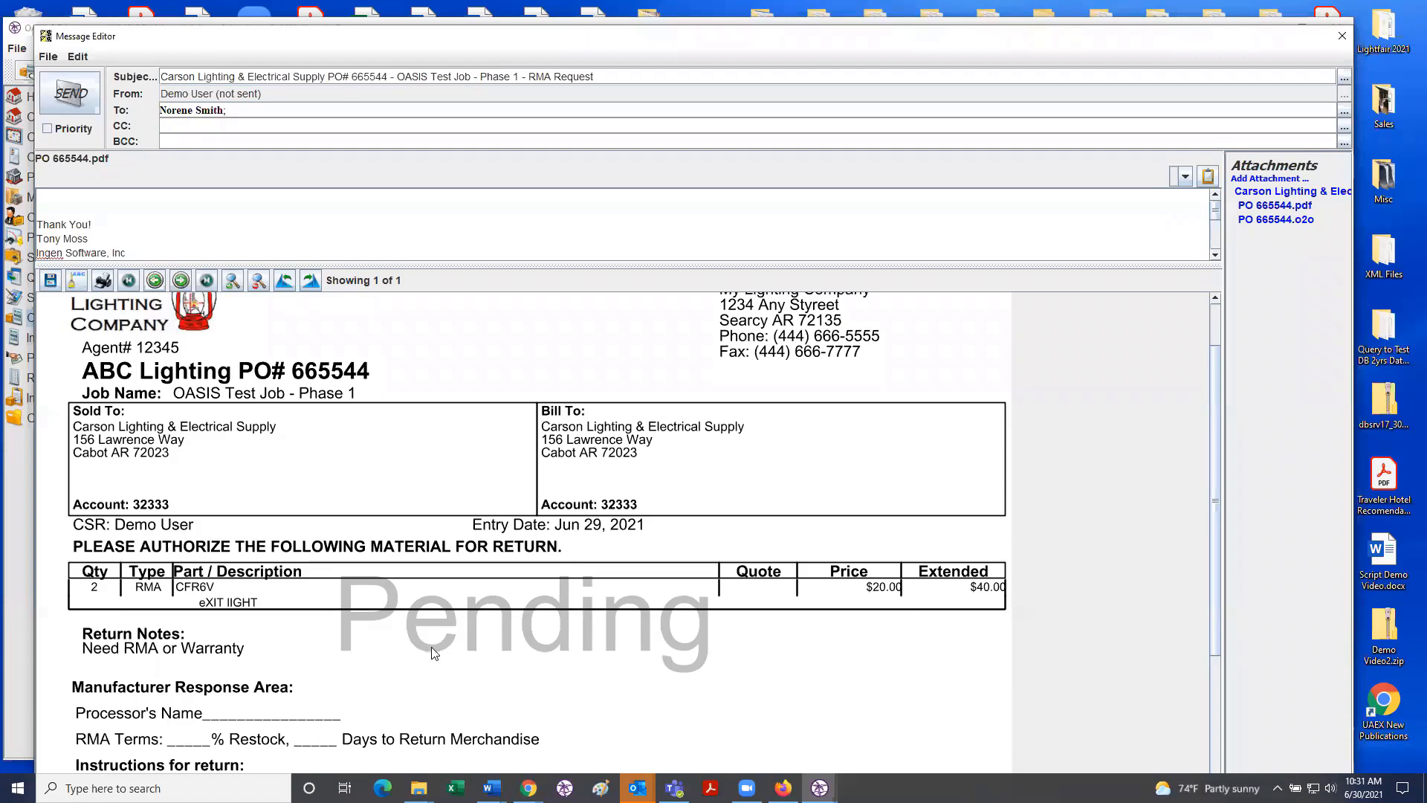
pyautogui.scroll(-1, 435, 653)
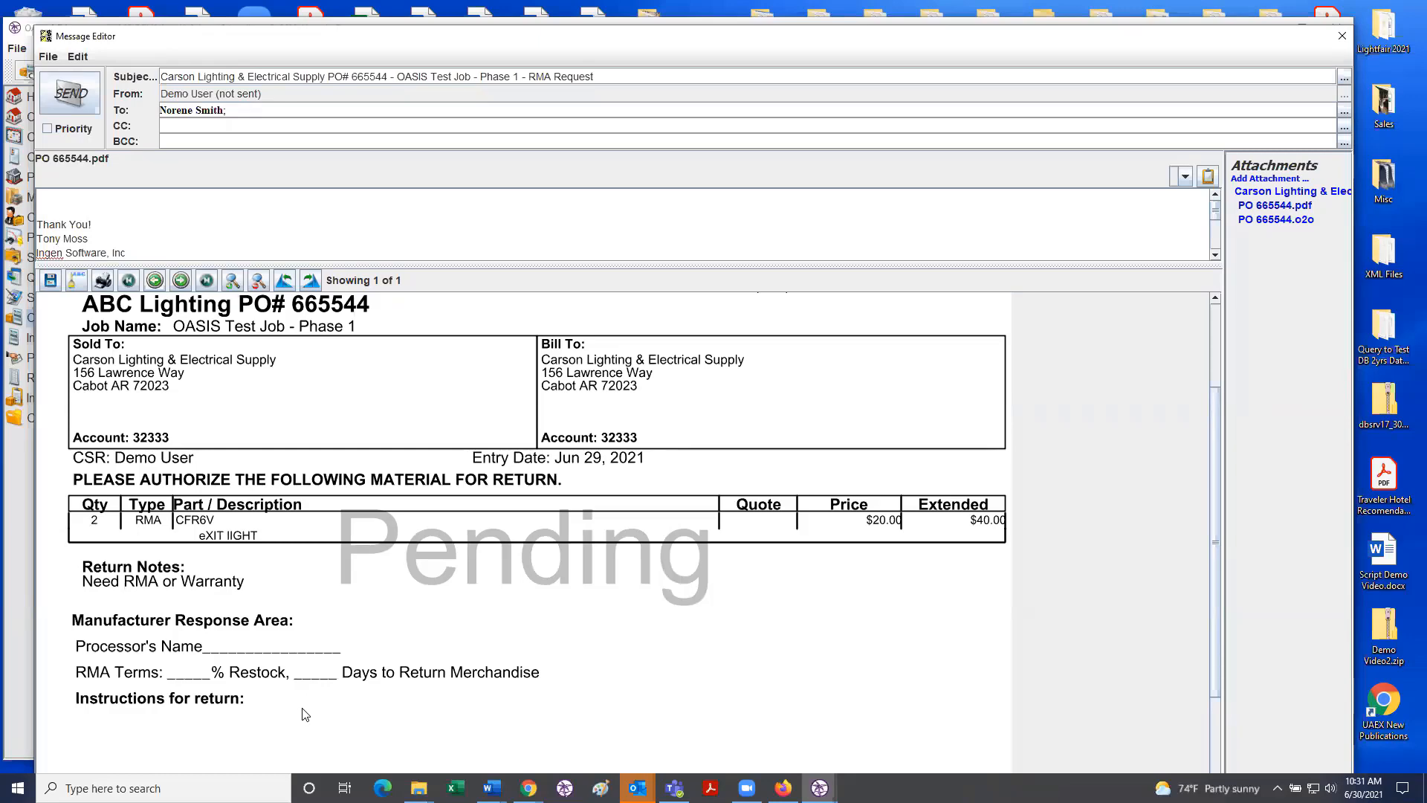
pyautogui.scroll(-1, 301, 713)
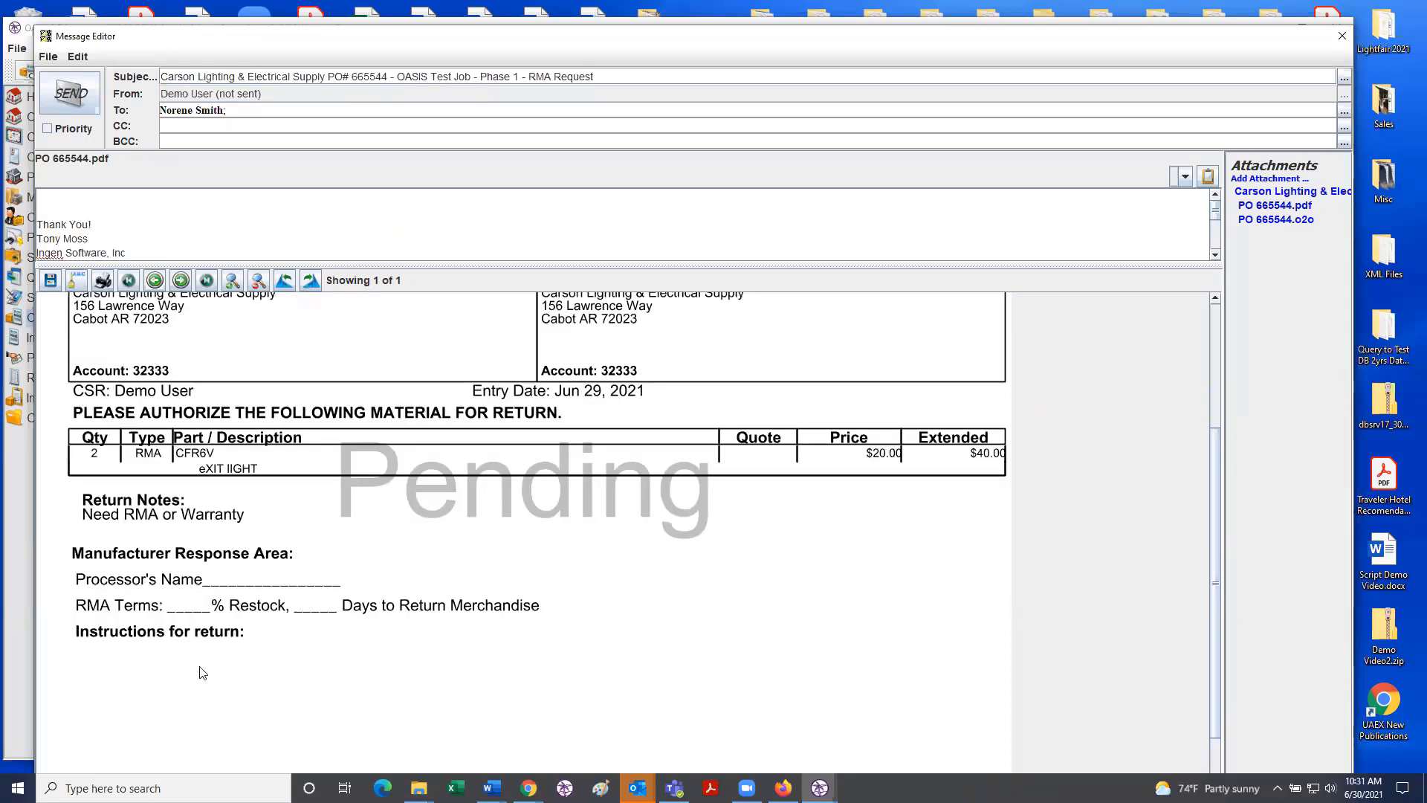
pyautogui.scroll(1, 220, 674)
pyautogui.scroll(1, 226, 673)
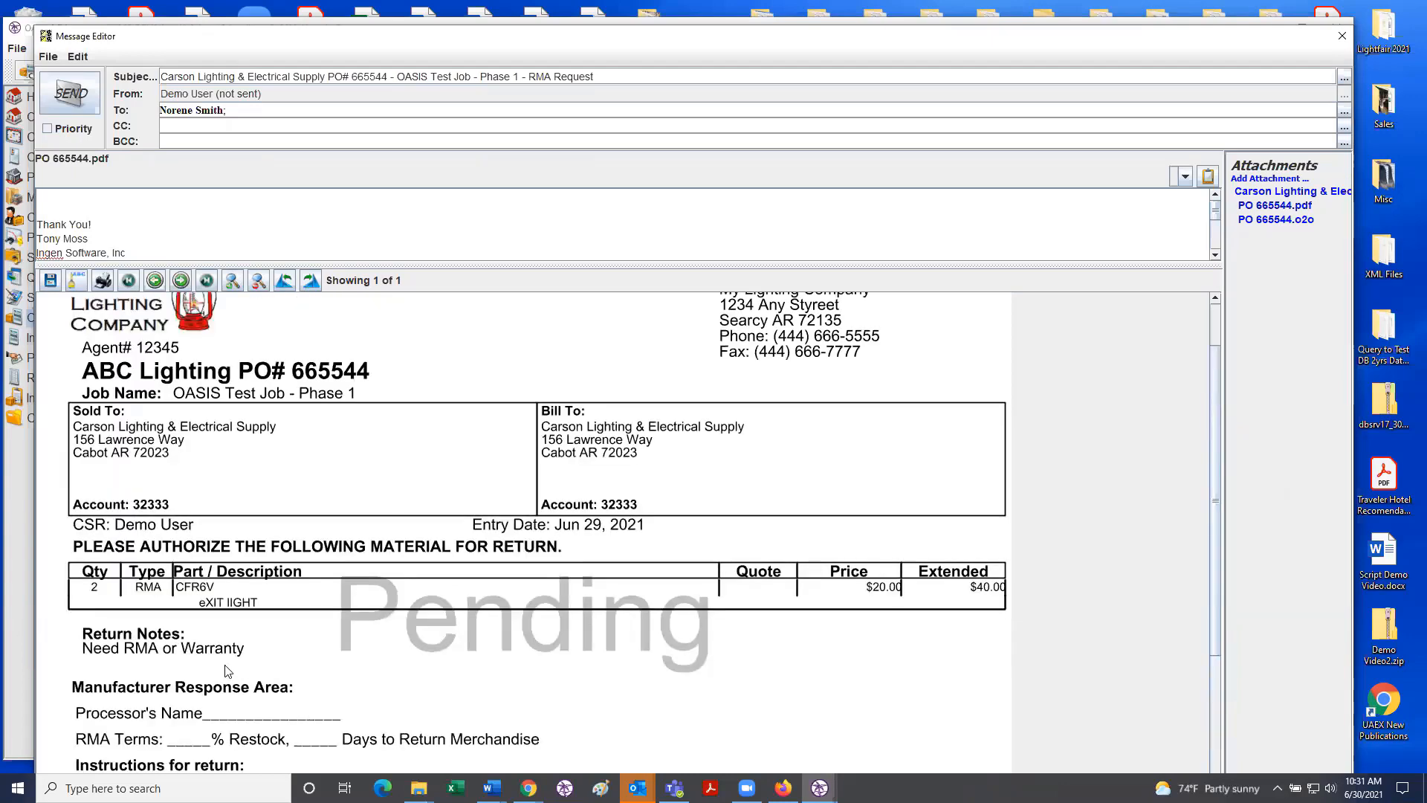
pyautogui.scroll(-1, 228, 671)
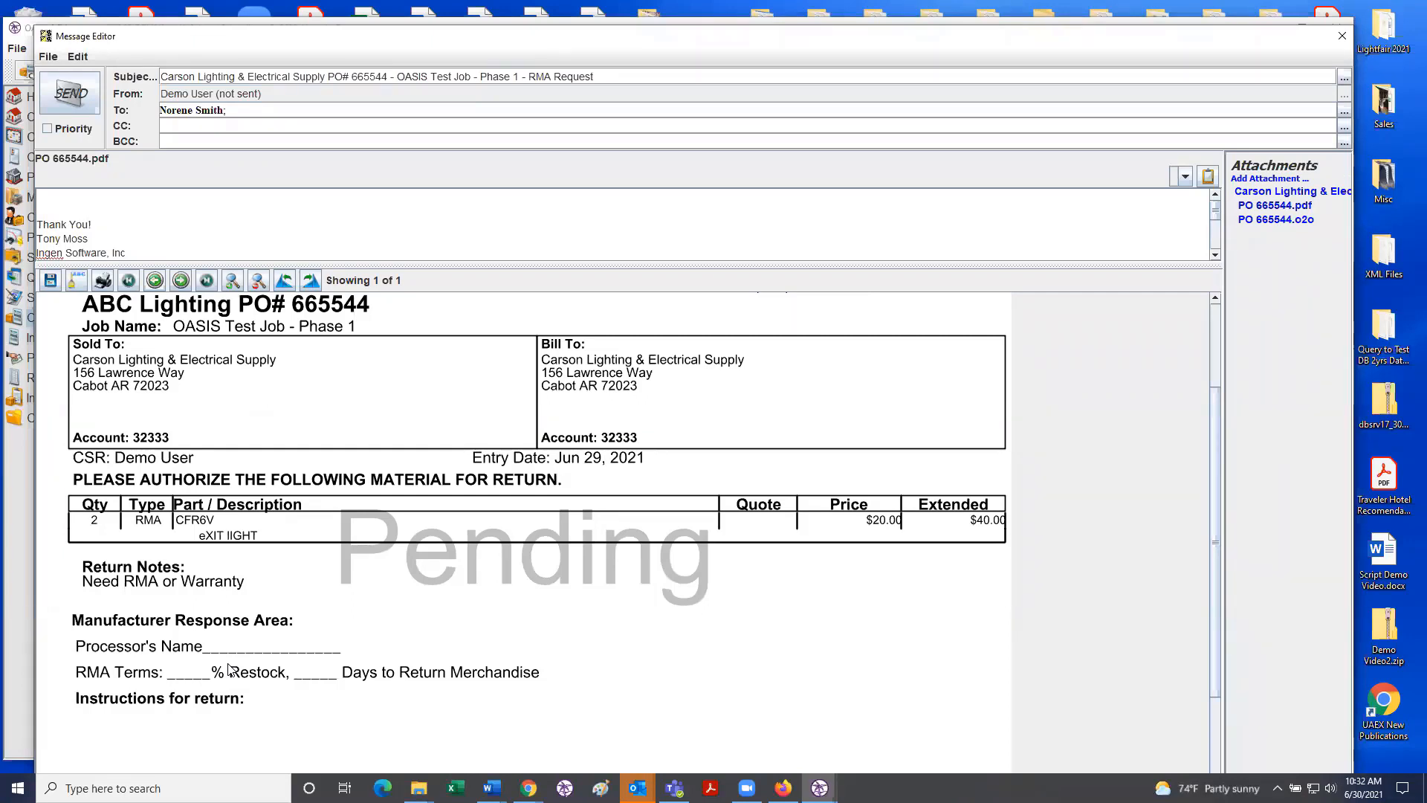
pyautogui.scroll(2, 230, 667)
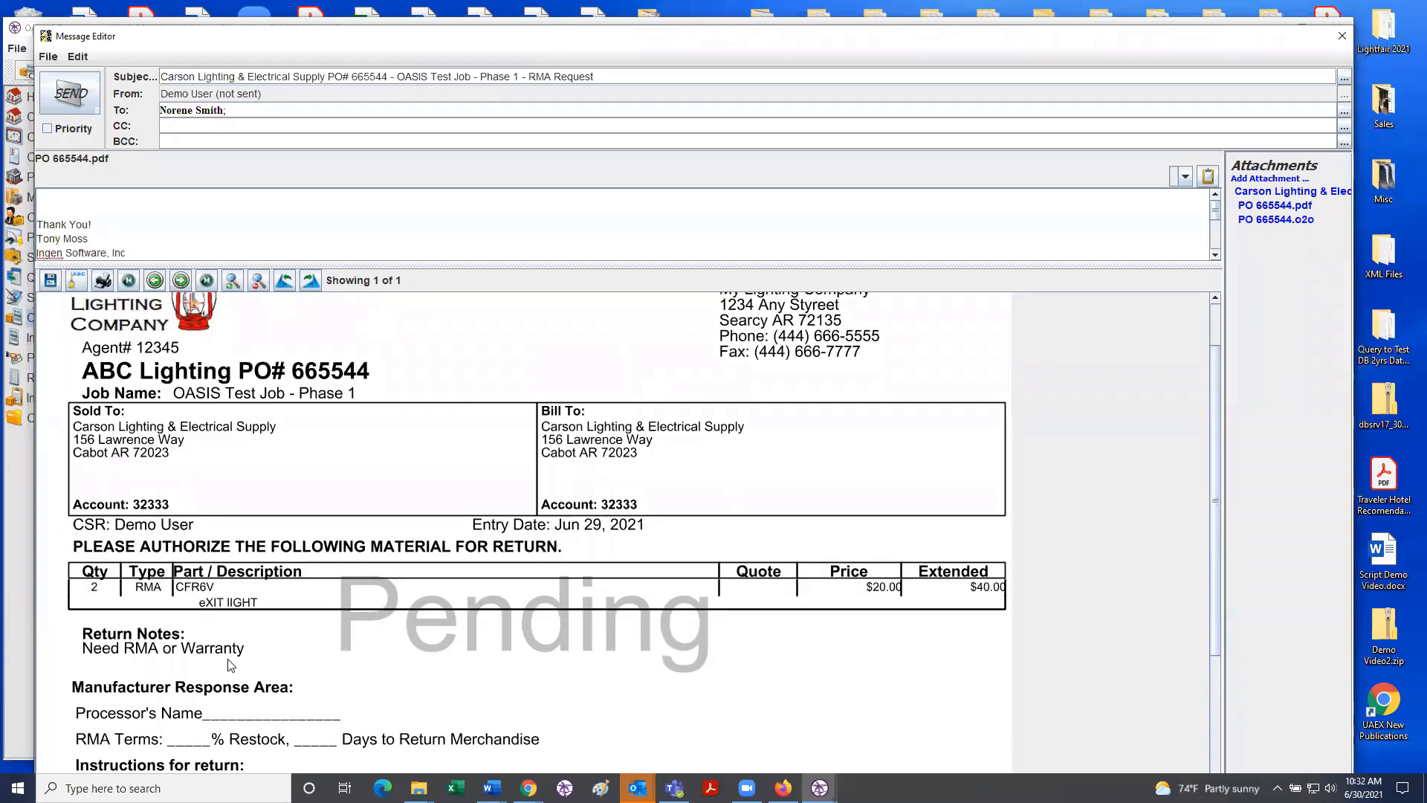
pyautogui.scroll(2, 231, 665)
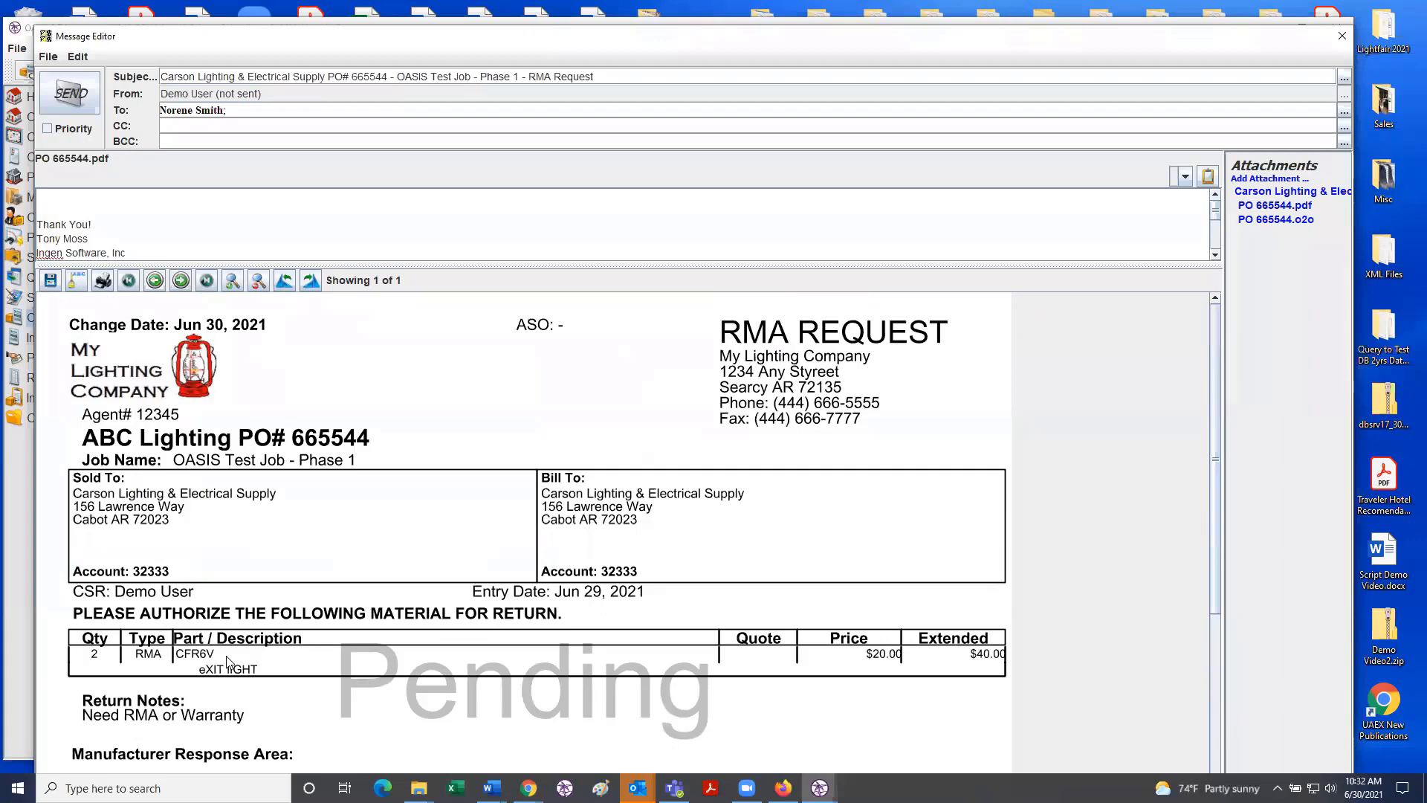
pyautogui.scroll(-2, 229, 661)
pyautogui.scroll(-2, 230, 660)
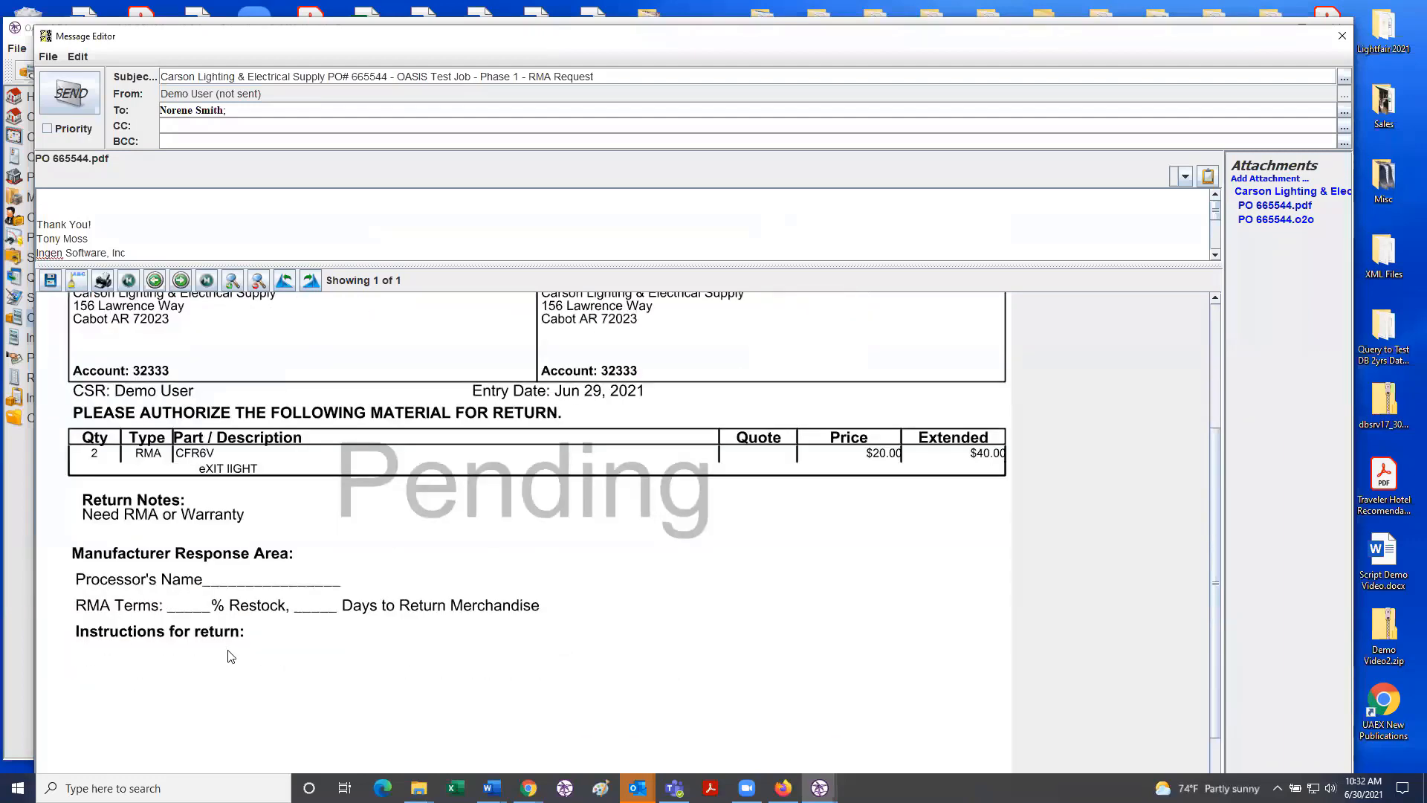
pyautogui.scroll(1, 233, 656)
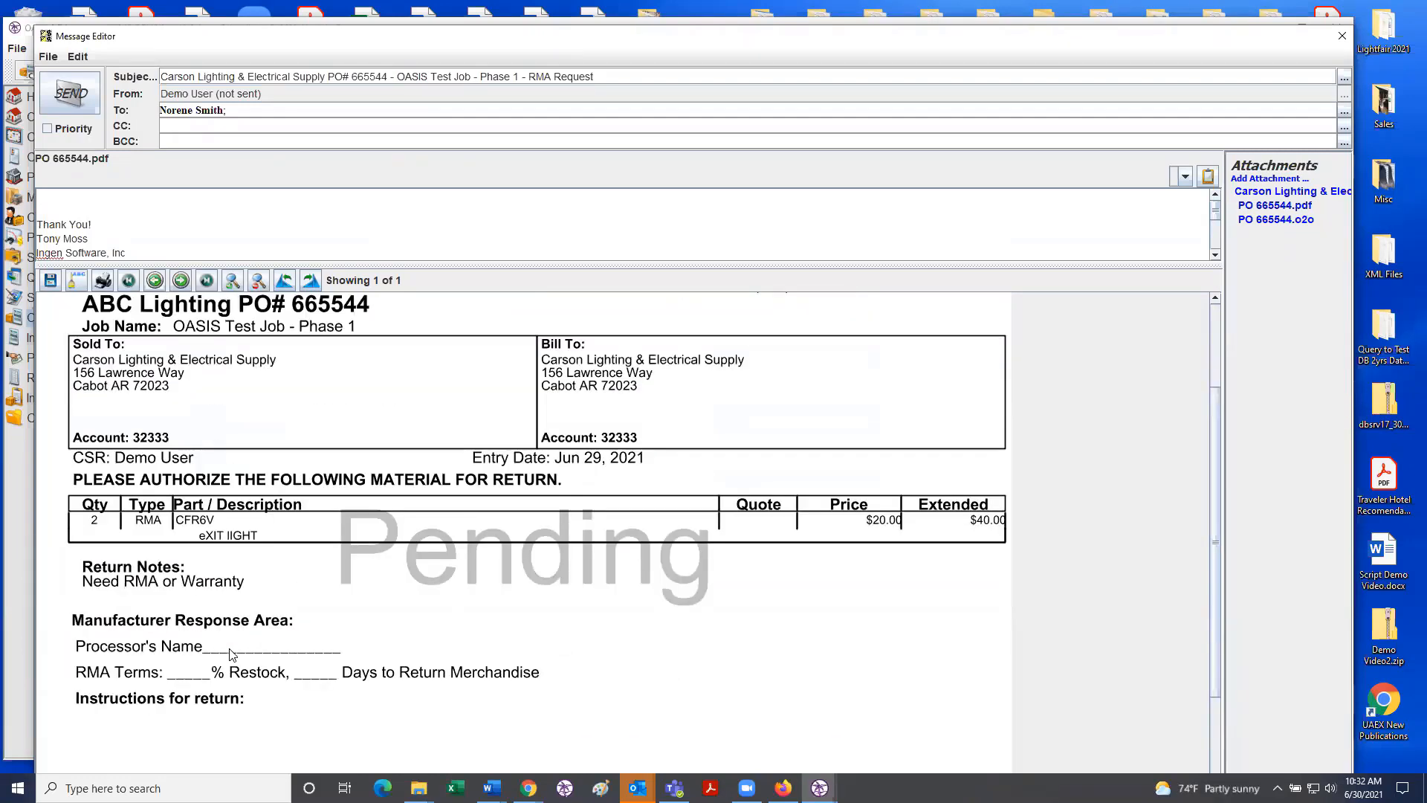
pyautogui.scroll(2, 233, 655)
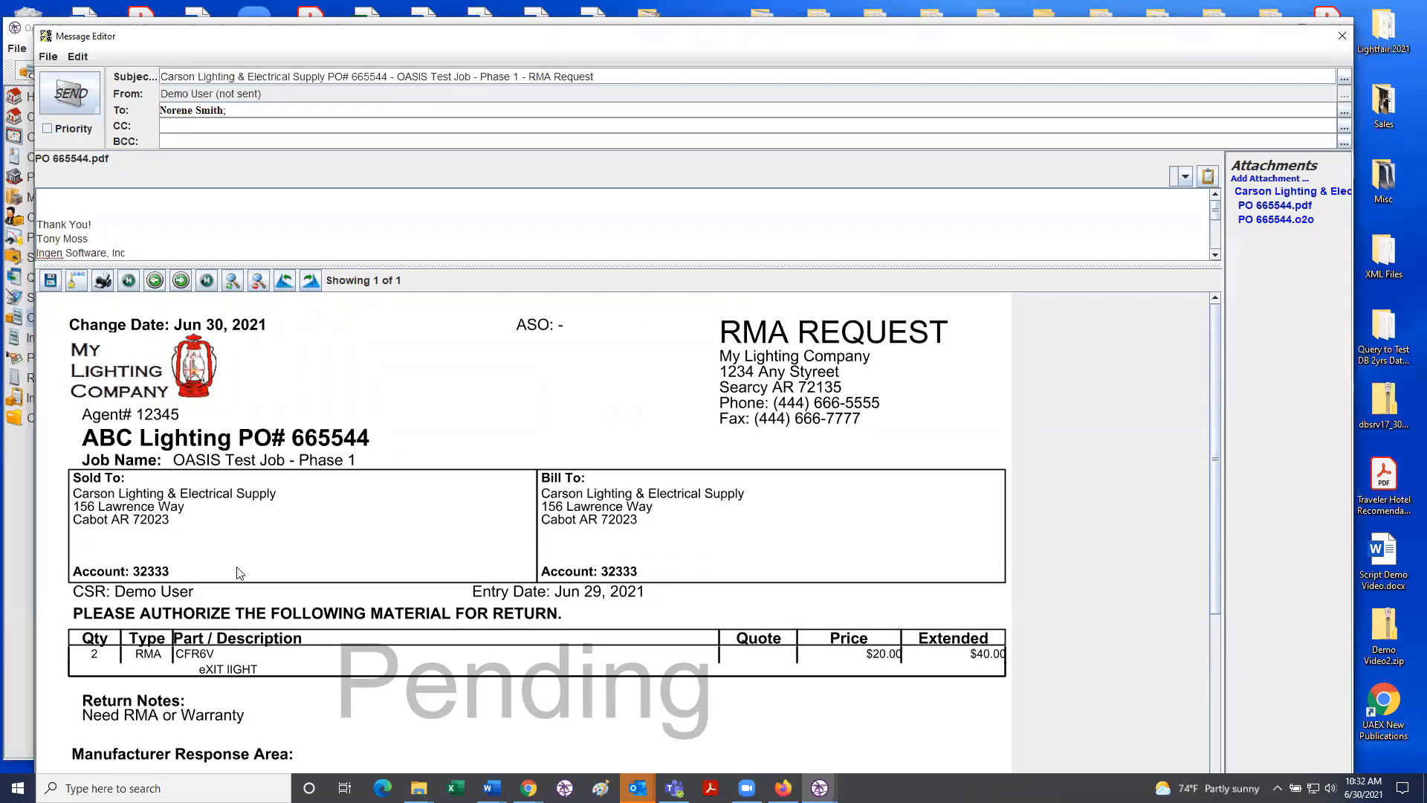
pyautogui.scroll(-1, 237, 570)
pyautogui.scroll(1, 238, 571)
# Step: Add filler text to the RMA request message, replace the recipient with another contact, and send it
pyautogui.click(79, 194)
pyautogui.write('rthdsrjhdrtyhjsdrthsdrtyhjdyjnn')
pyautogui.moveTo(240, 113); pyautogui.dragTo(106, 111)
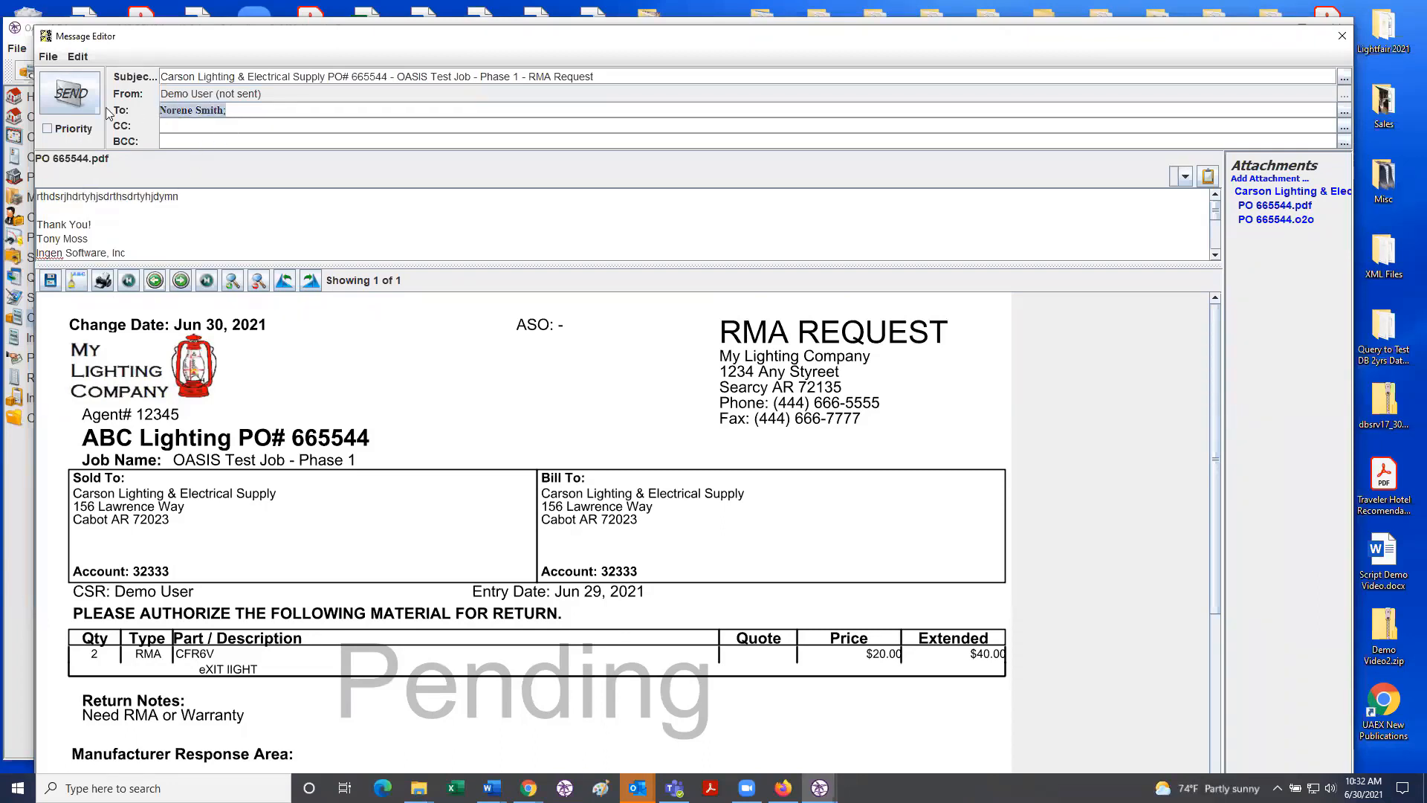
pyautogui.write('Ton')
pyautogui.click(207, 185)
pyautogui.click(67, 97)
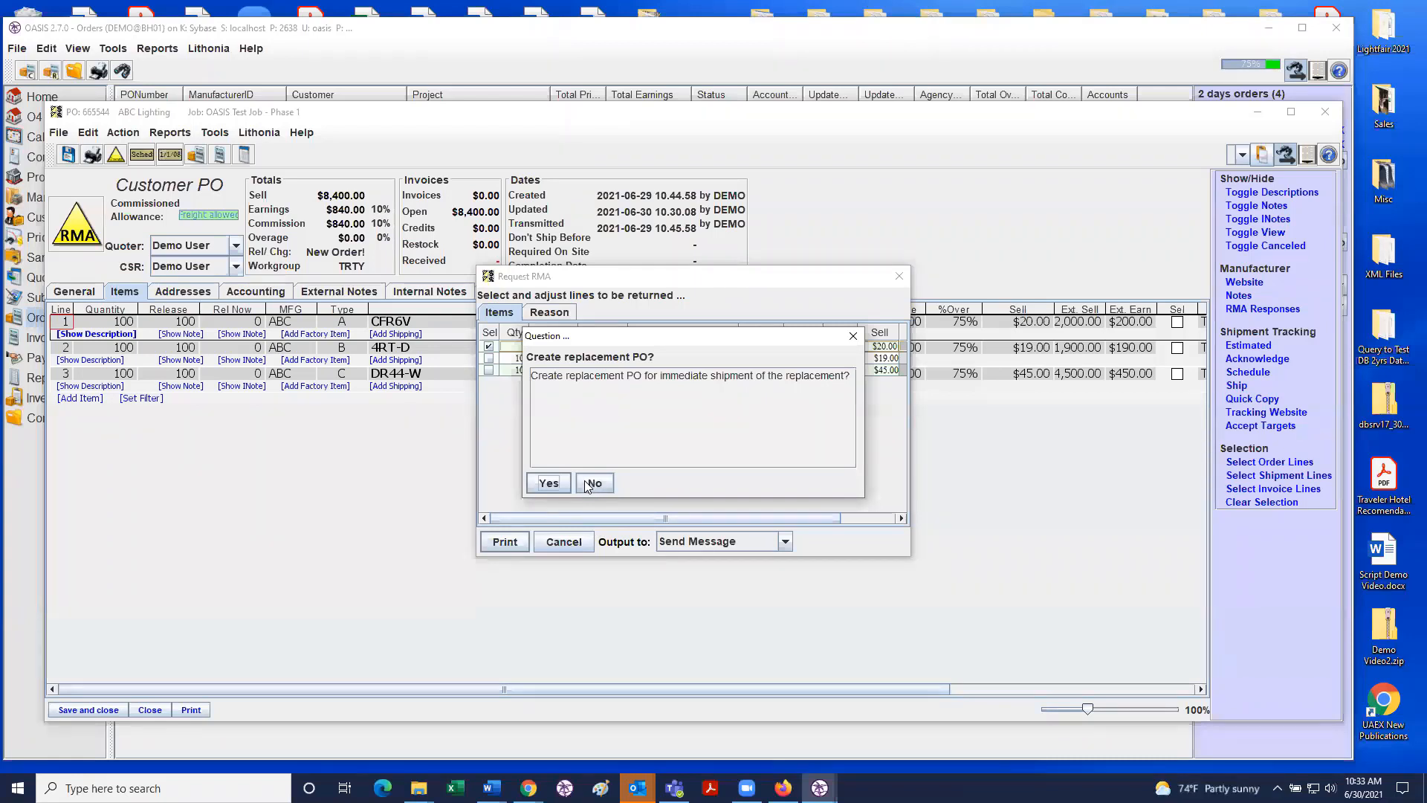
# Step: Create a replacement PO for immediate shipment as a release order and dismiss the new order note
pyautogui.click(540, 486)
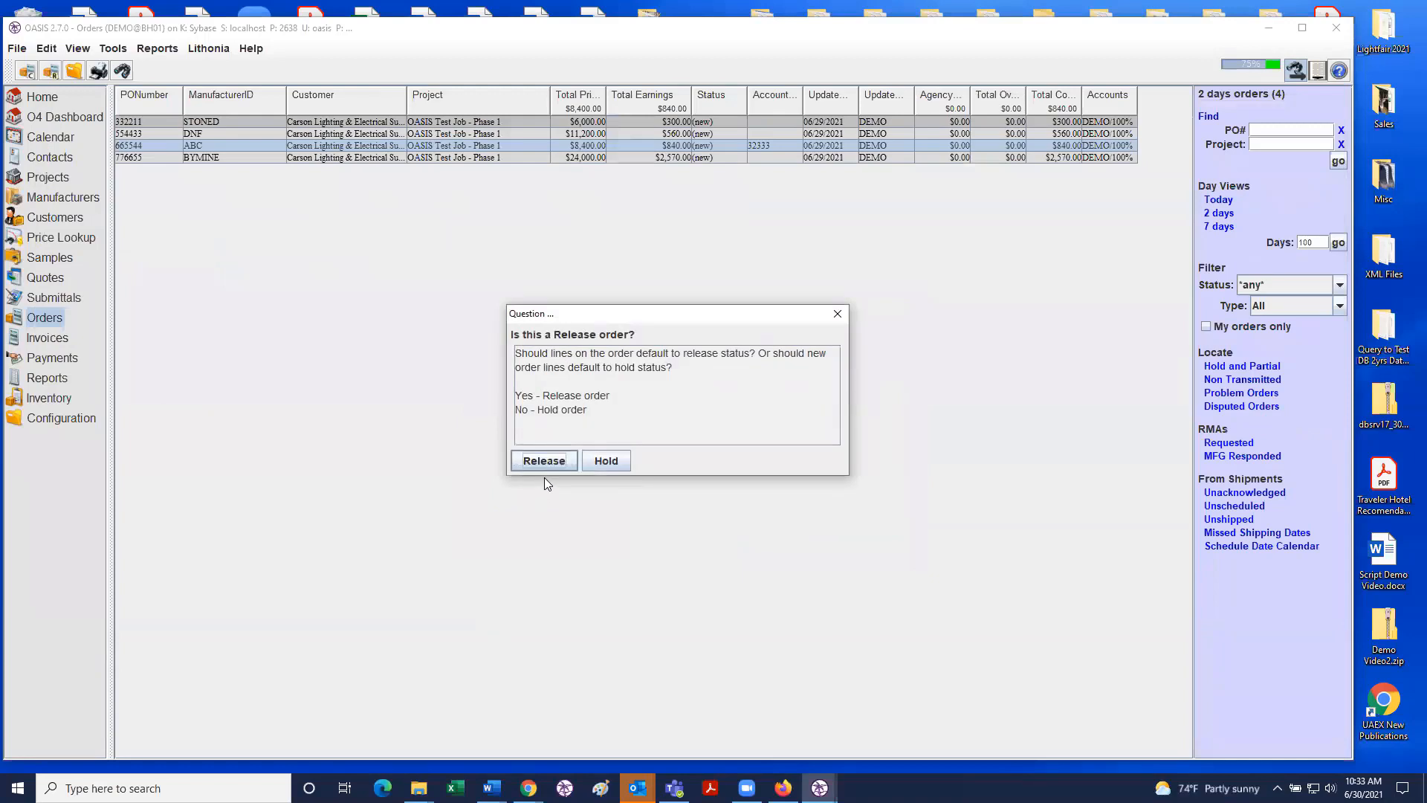
pyautogui.click(543, 462)
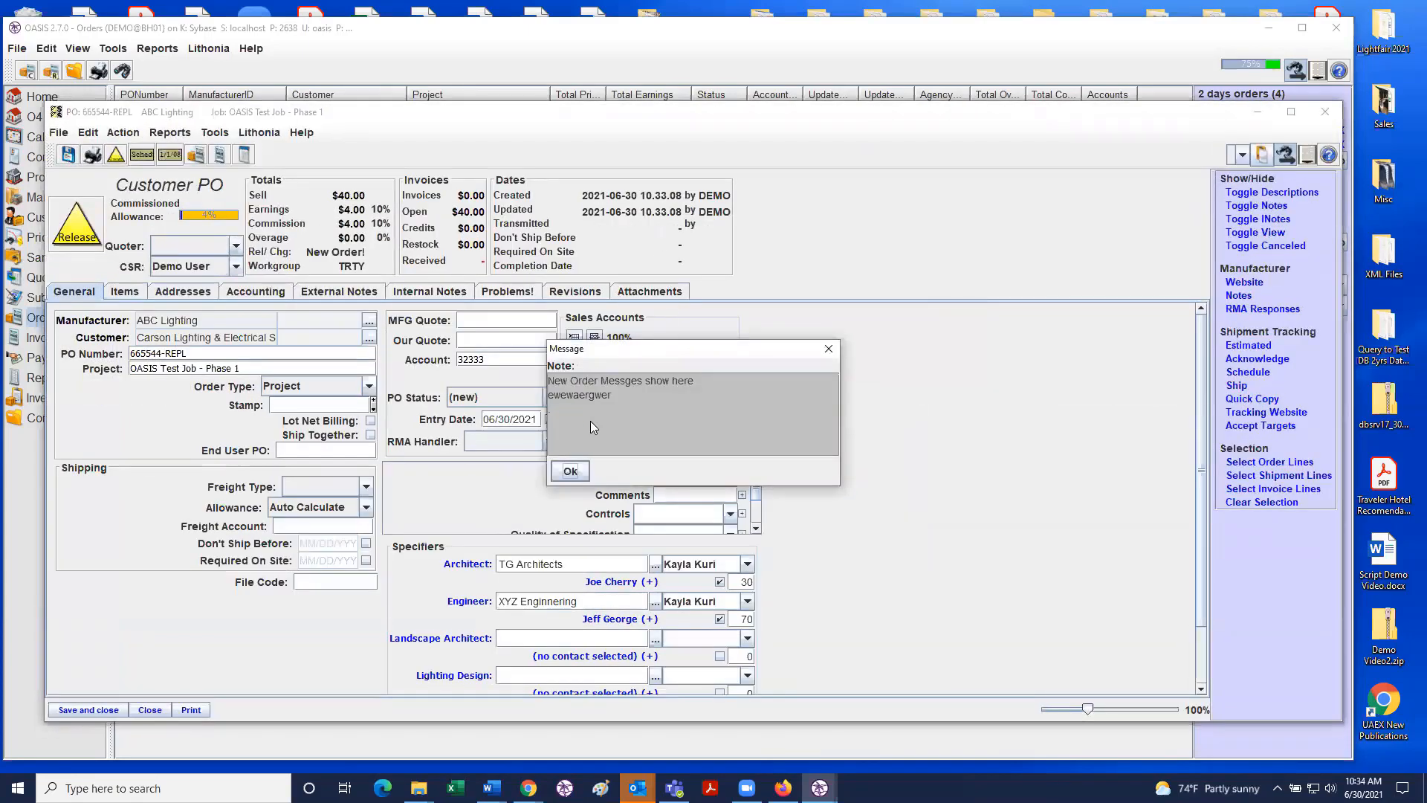
pyautogui.click(569, 471)
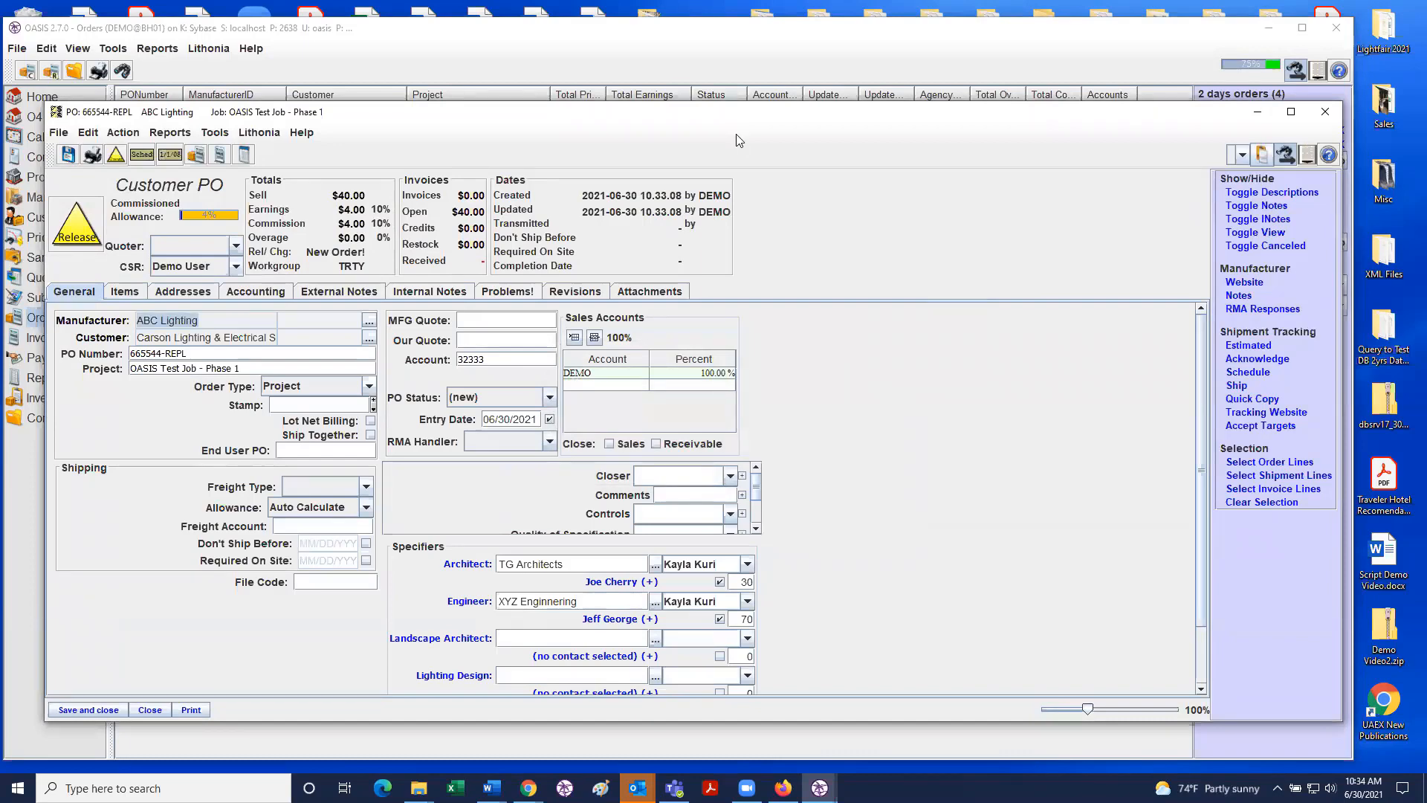
# Step: Move the replacement PO aside and locate the Internal Change Rev 0 and RMA_3 PDFs among the original ABC Lighting order's attachments
pyautogui.moveTo(739, 113); pyautogui.dragTo(597, 456)
pyautogui.click(531, 414)
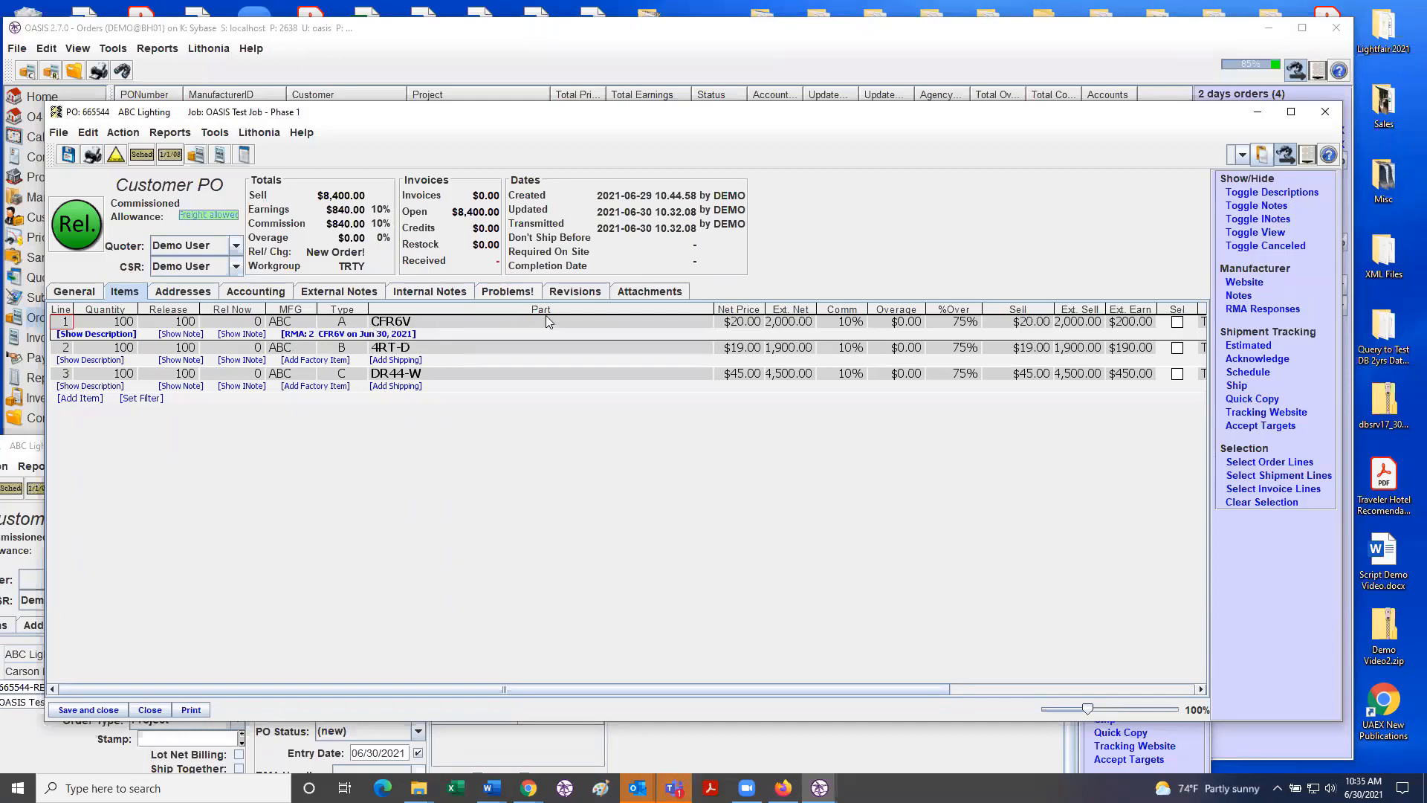
pyautogui.click(657, 294)
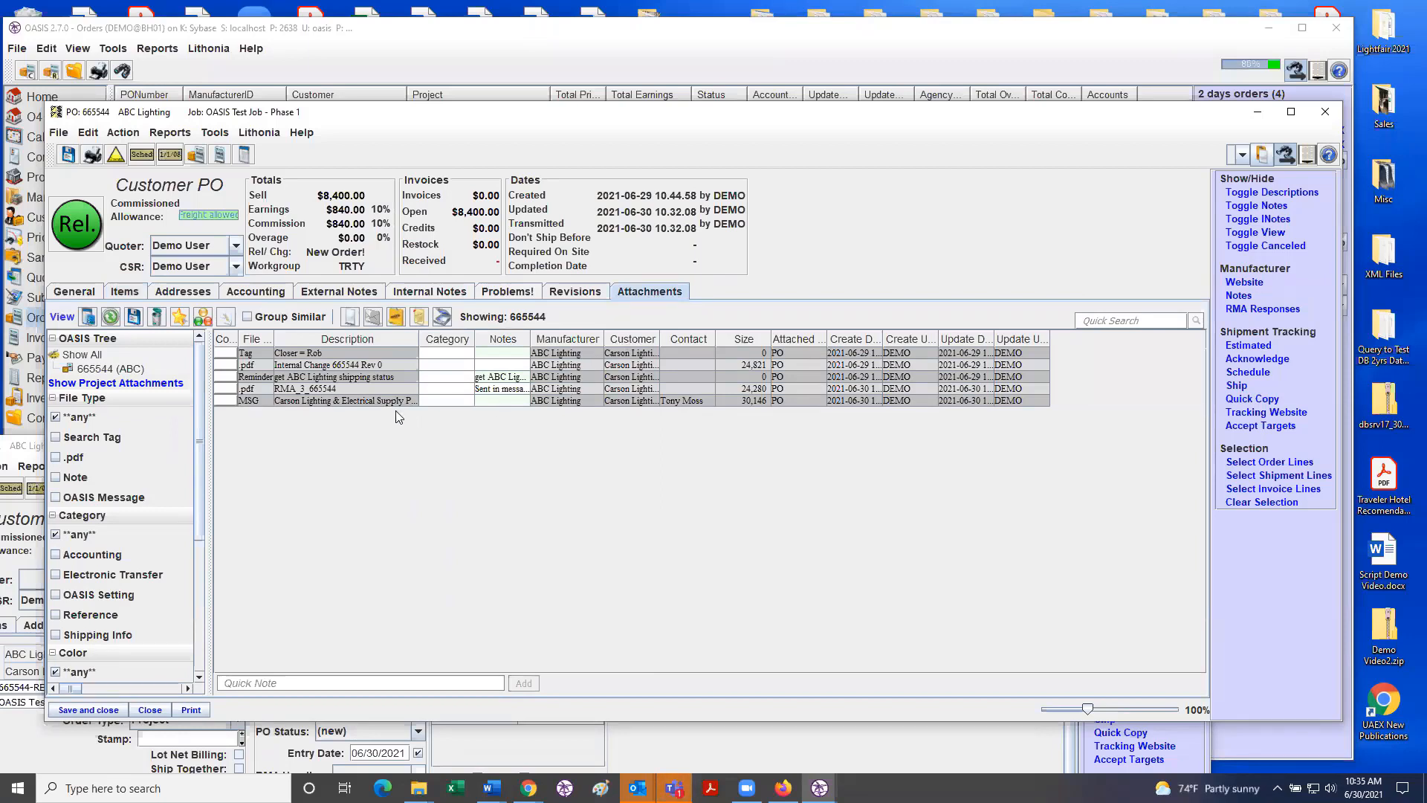
pyautogui.click(355, 366)
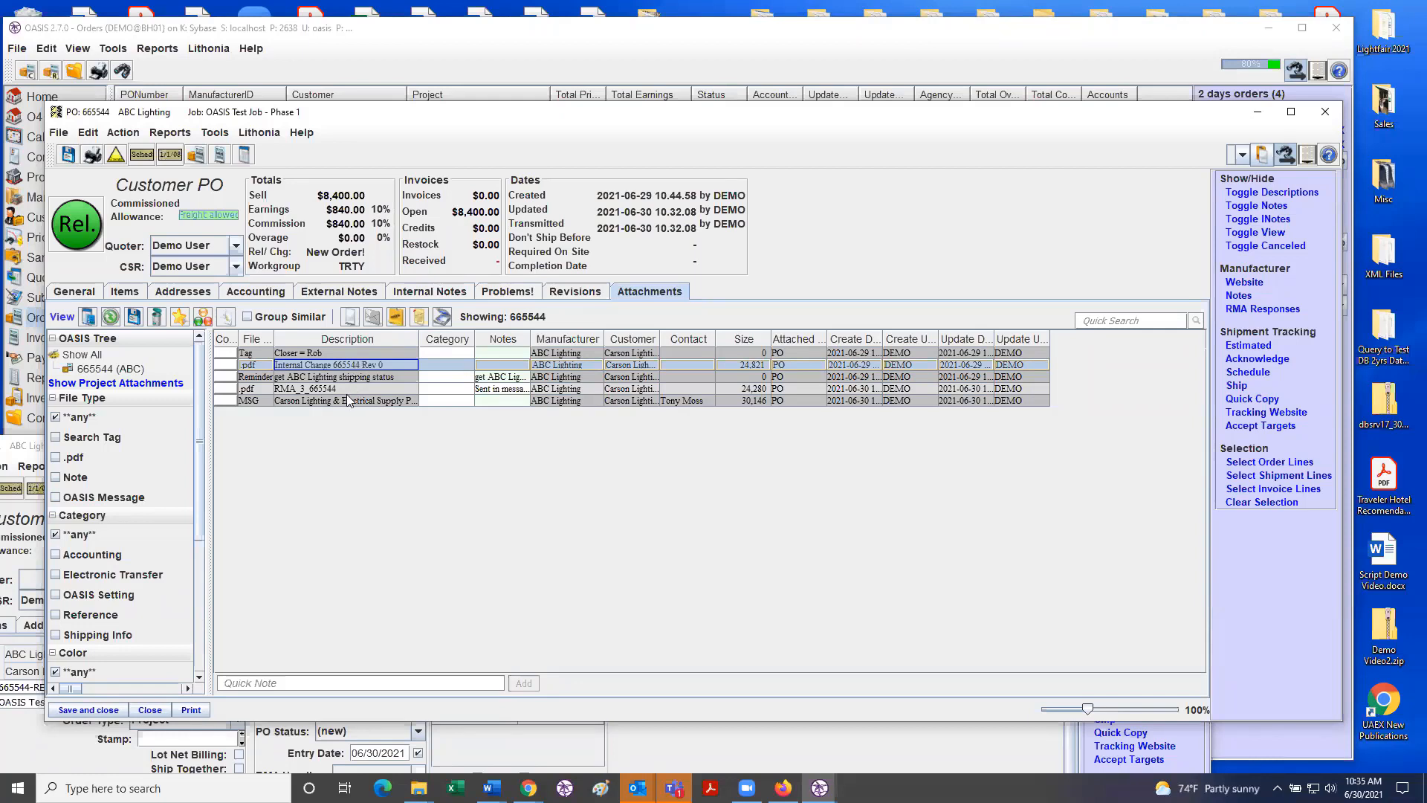
pyautogui.click(346, 391)
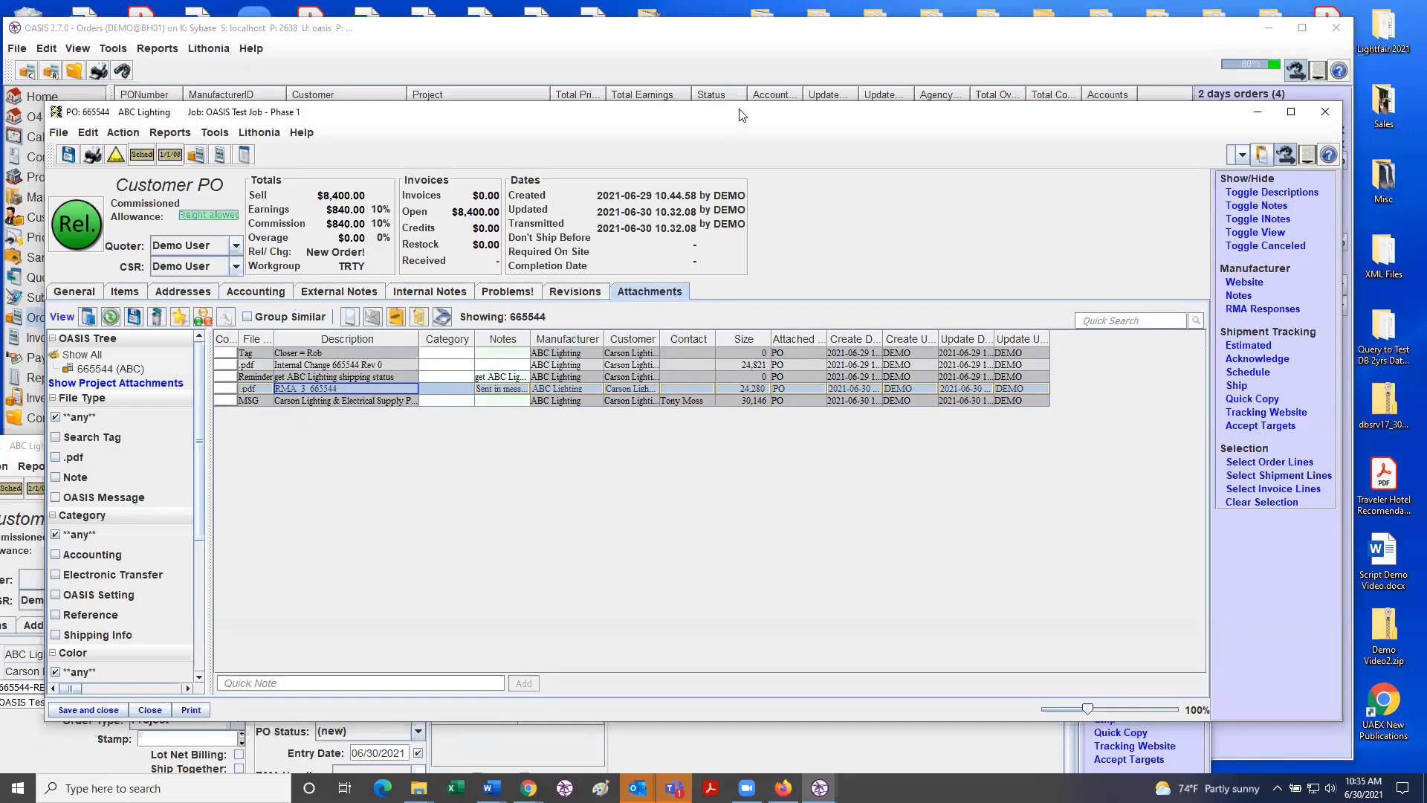
# Step: Bring the replacement PO in front of the original ABC Lighting order and check its general details and PO number
pyautogui.moveTo(741, 115); pyautogui.dragTo(754, 73)
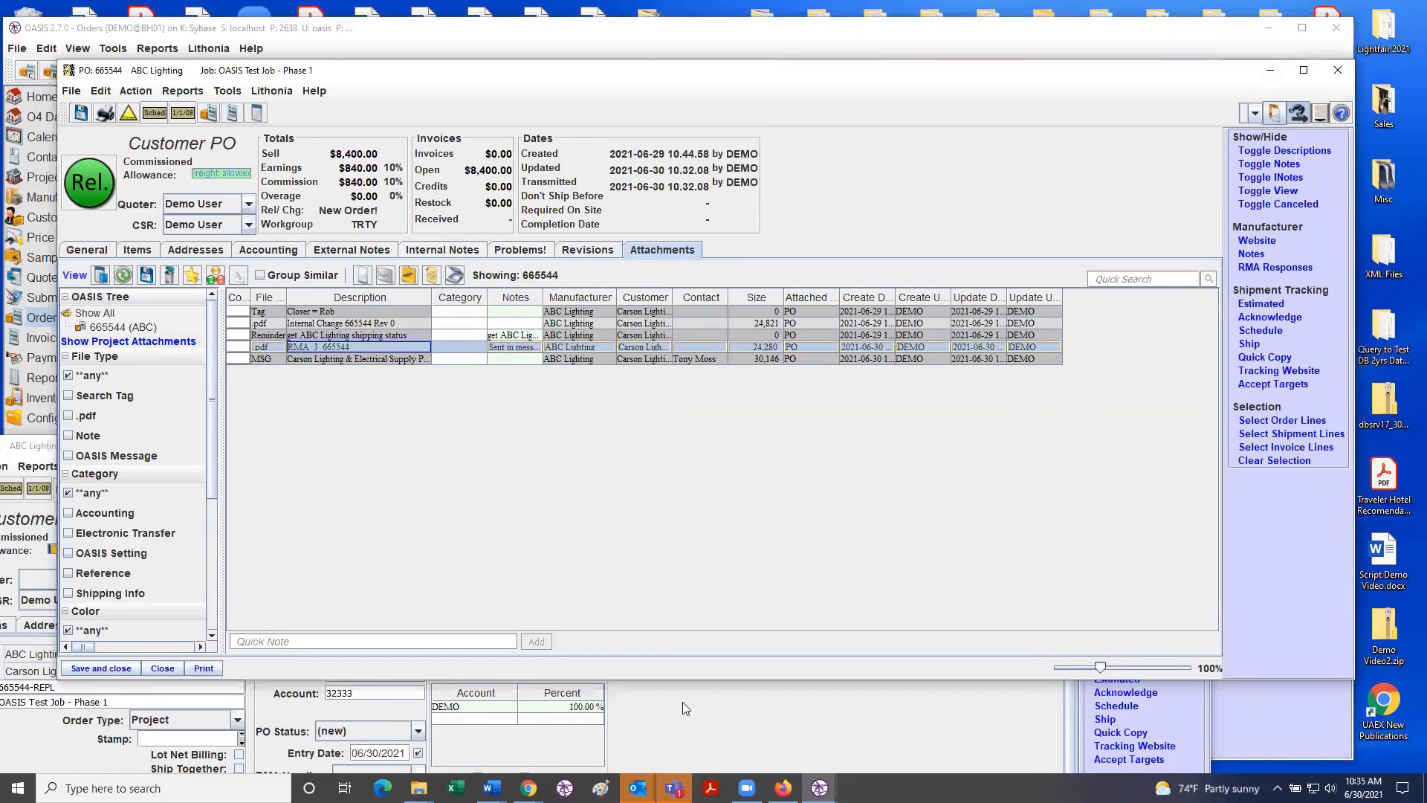
pyautogui.click(708, 700)
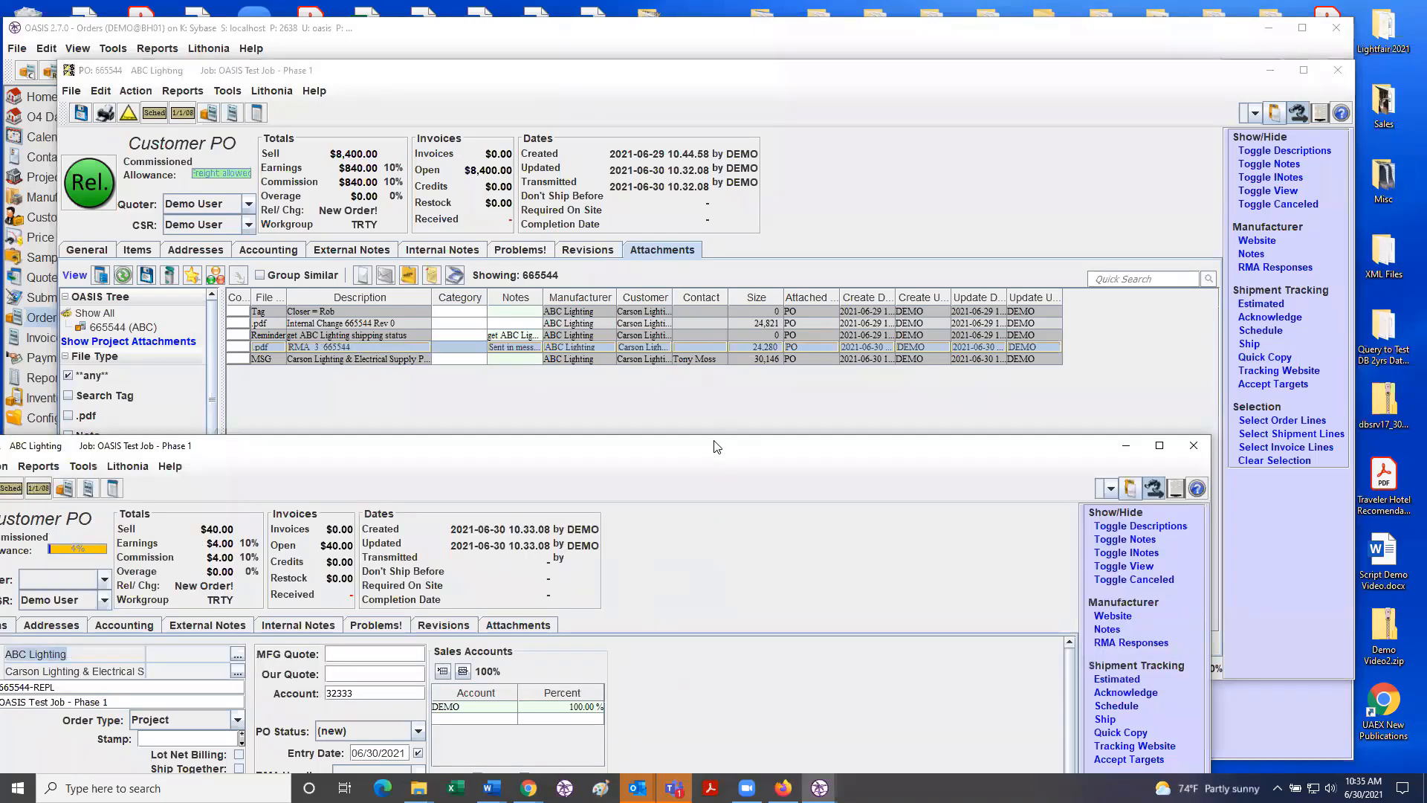
pyautogui.moveTo(714, 446); pyautogui.dragTo(845, 96)
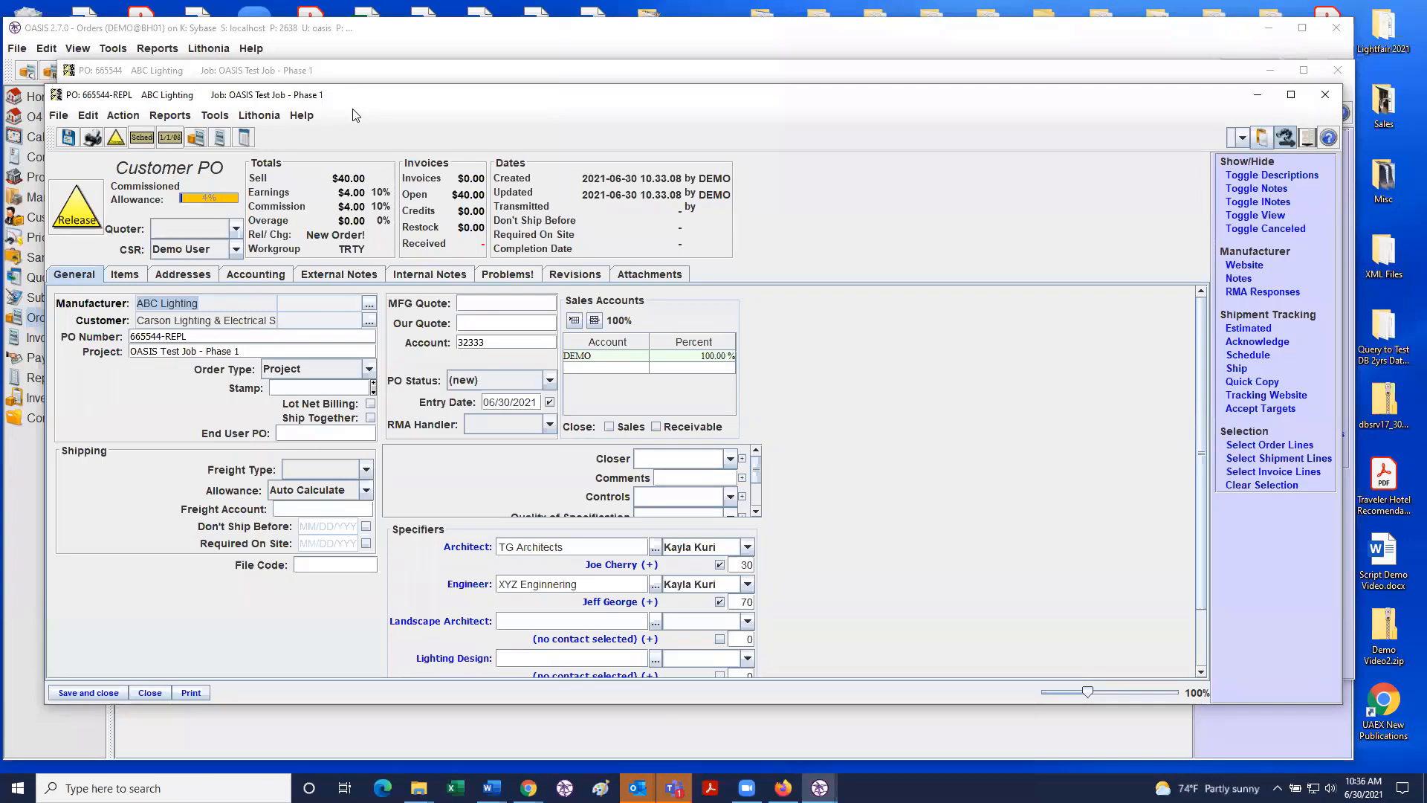
pyautogui.moveTo(356, 94); pyautogui.dragTo(389, 141)
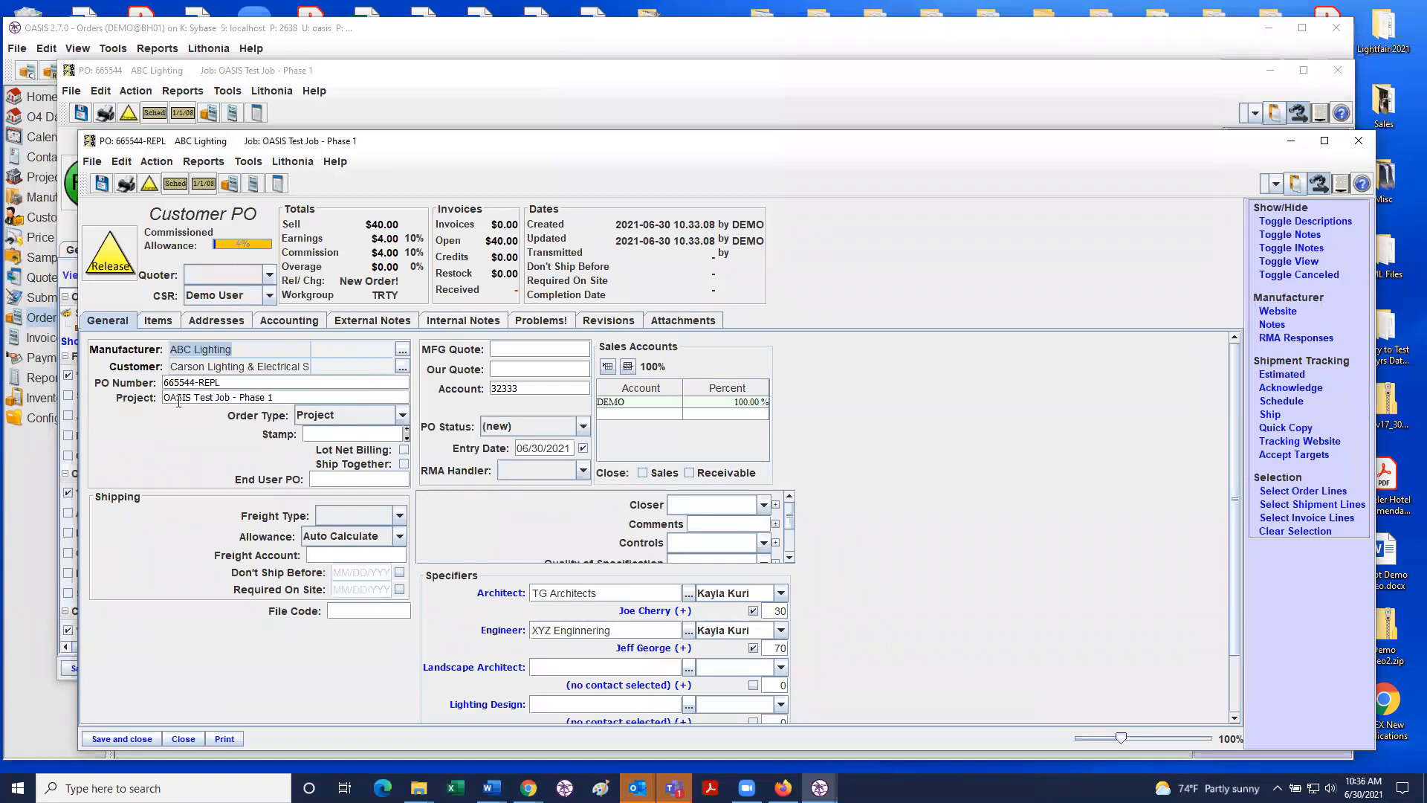
pyautogui.click(245, 383)
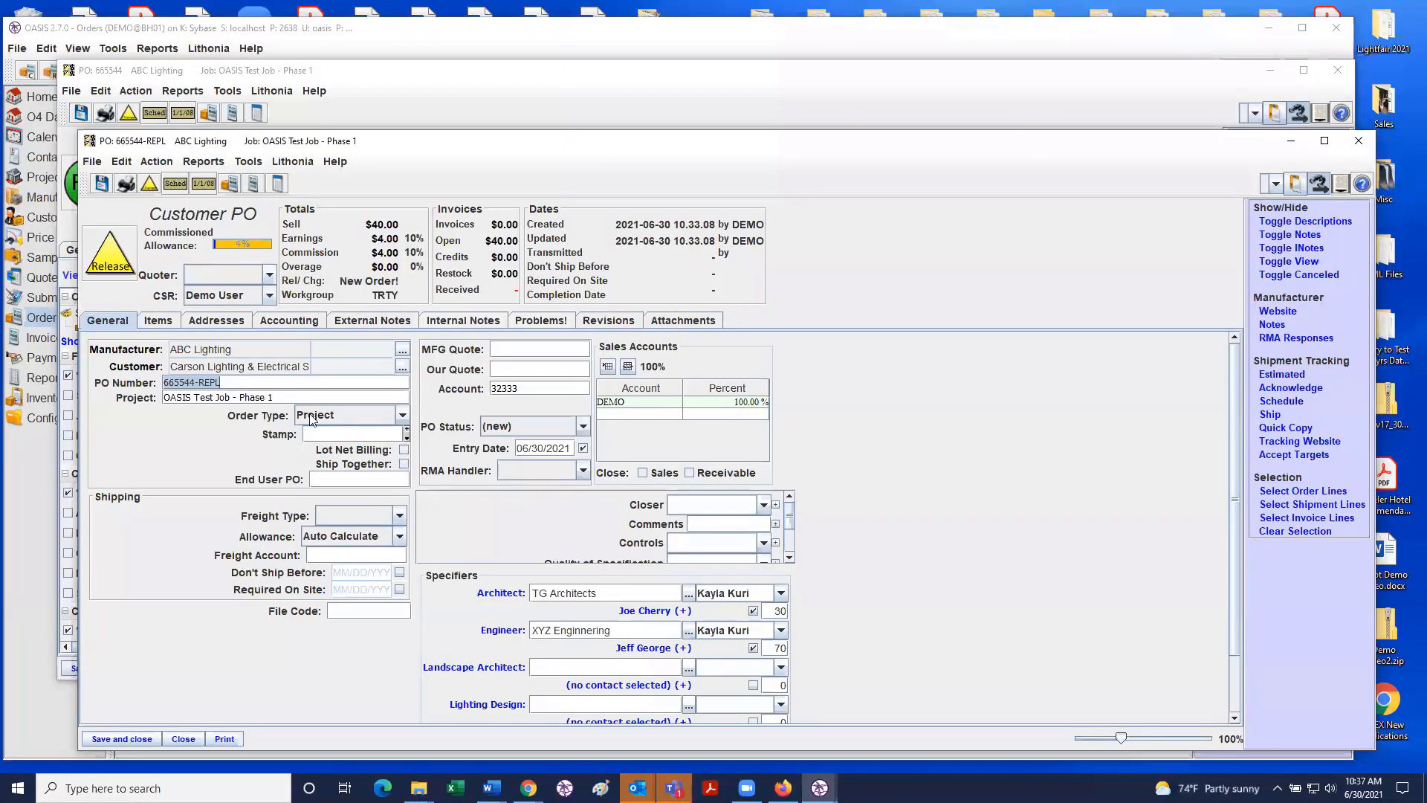
# Step: Review the replacement PO's line items, addresses, external notes and internal notes
pyautogui.click(158, 320)
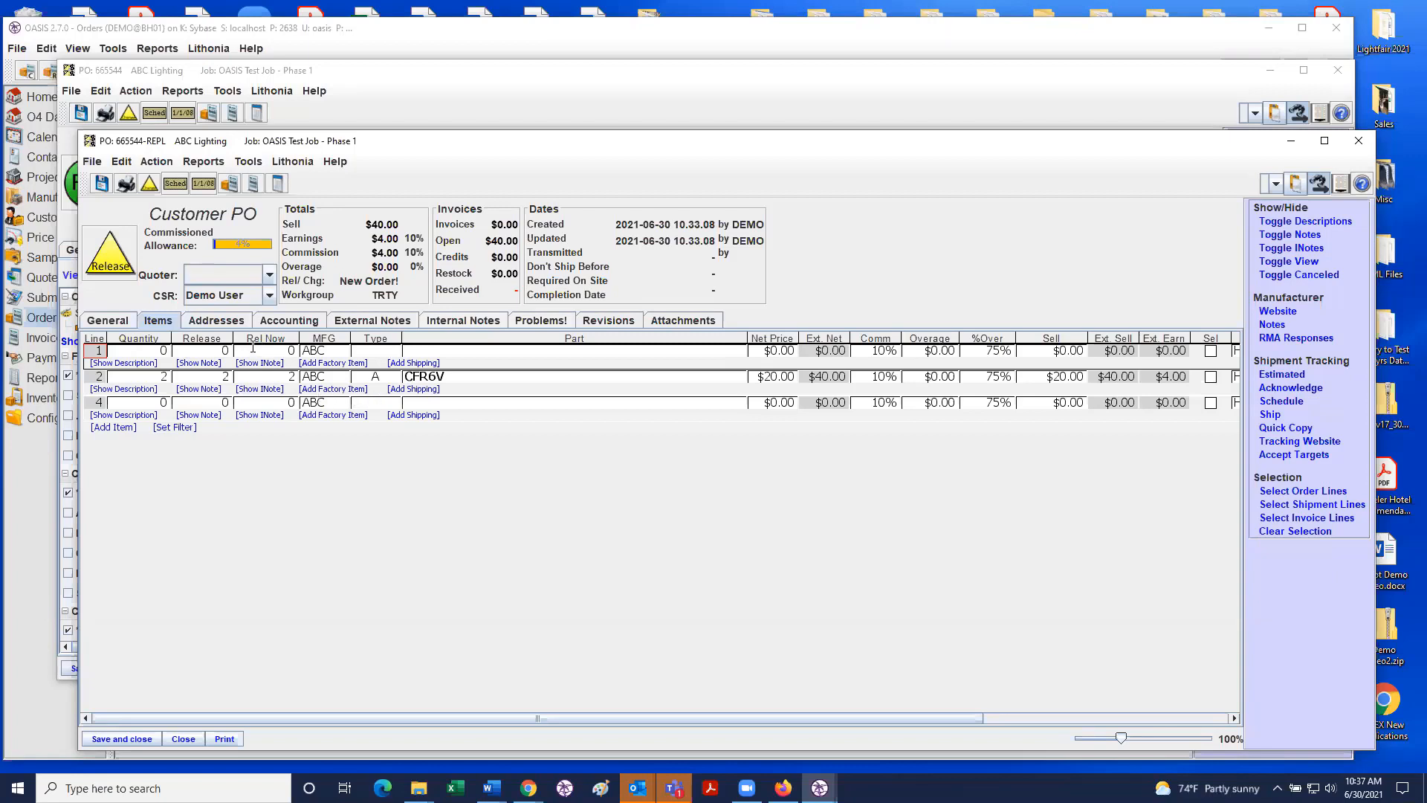
pyautogui.click(209, 325)
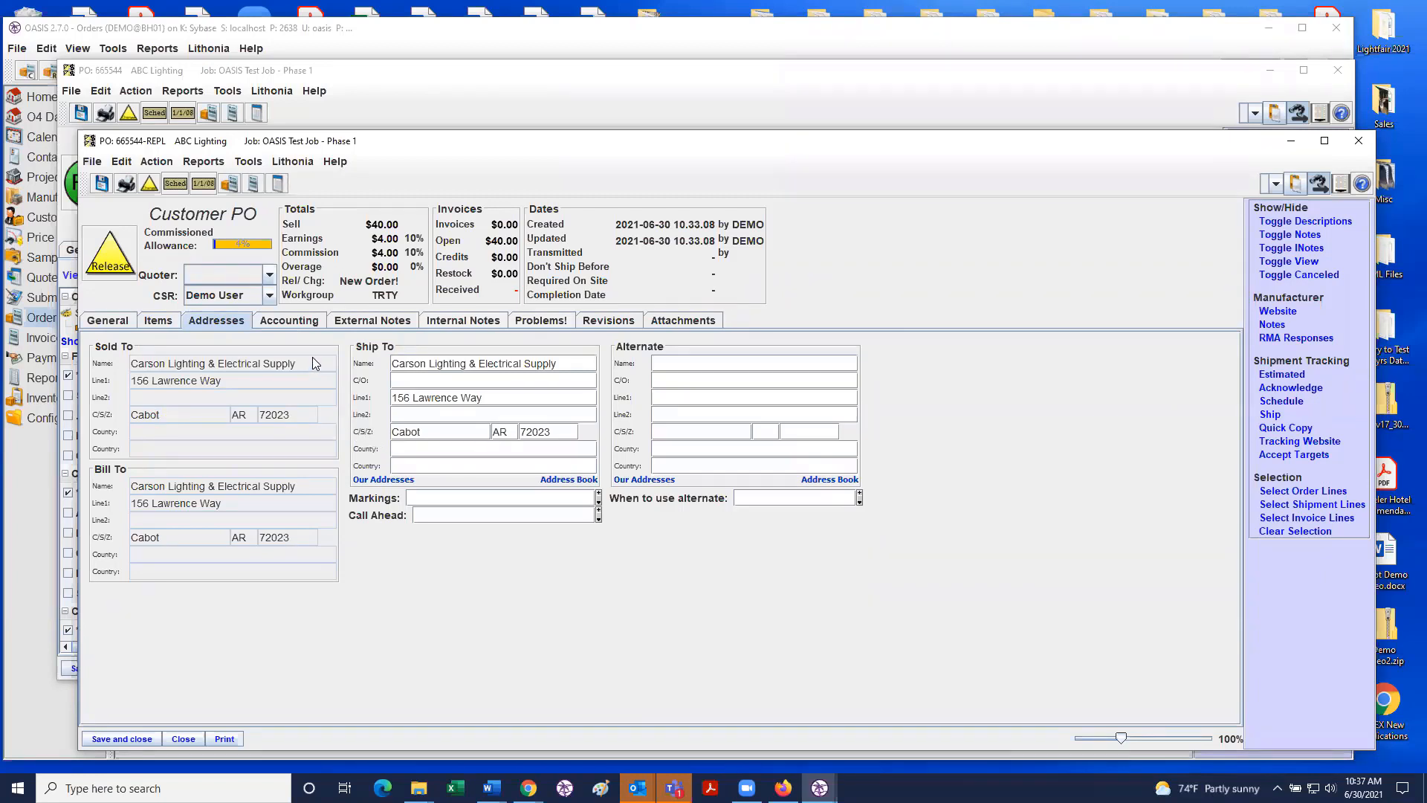
pyautogui.click(361, 322)
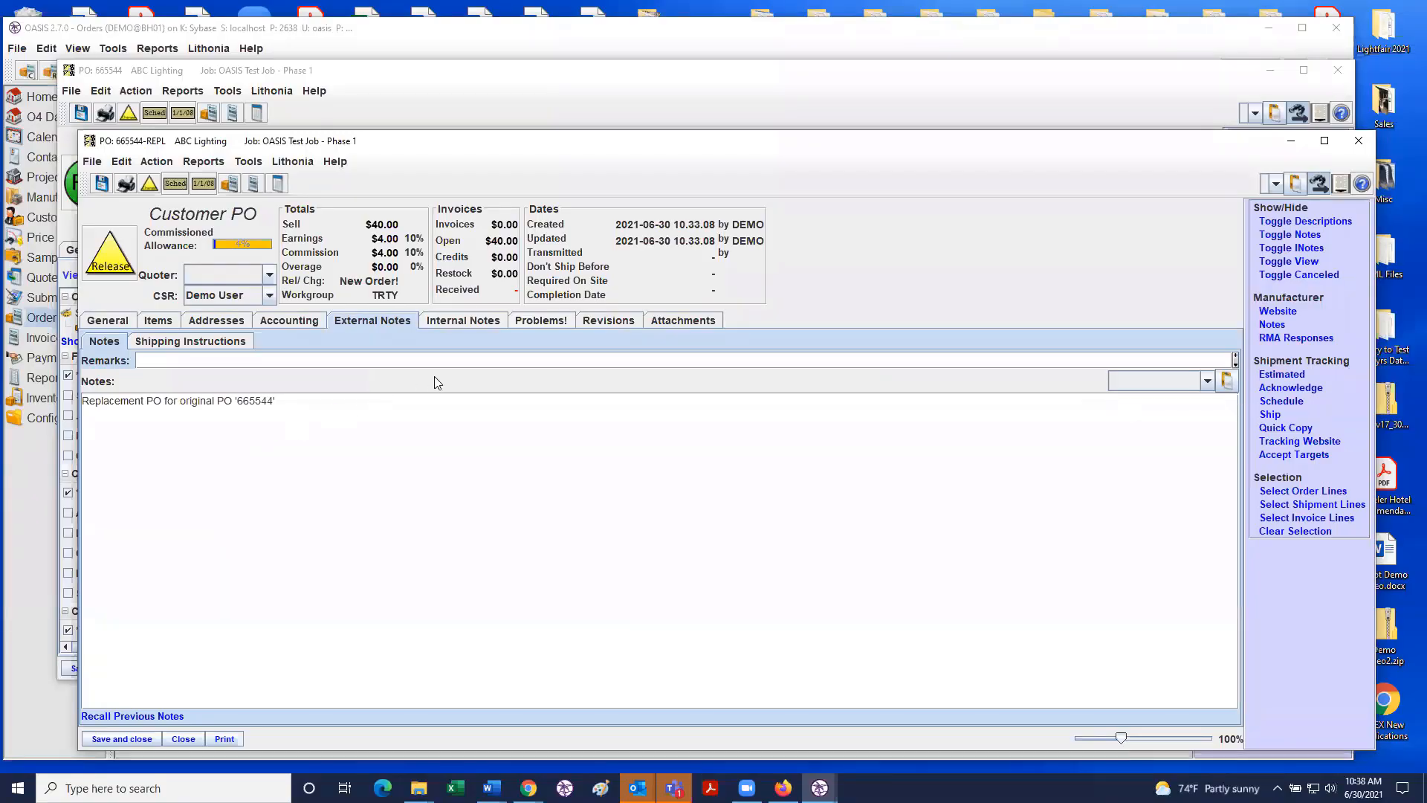
pyautogui.click(465, 327)
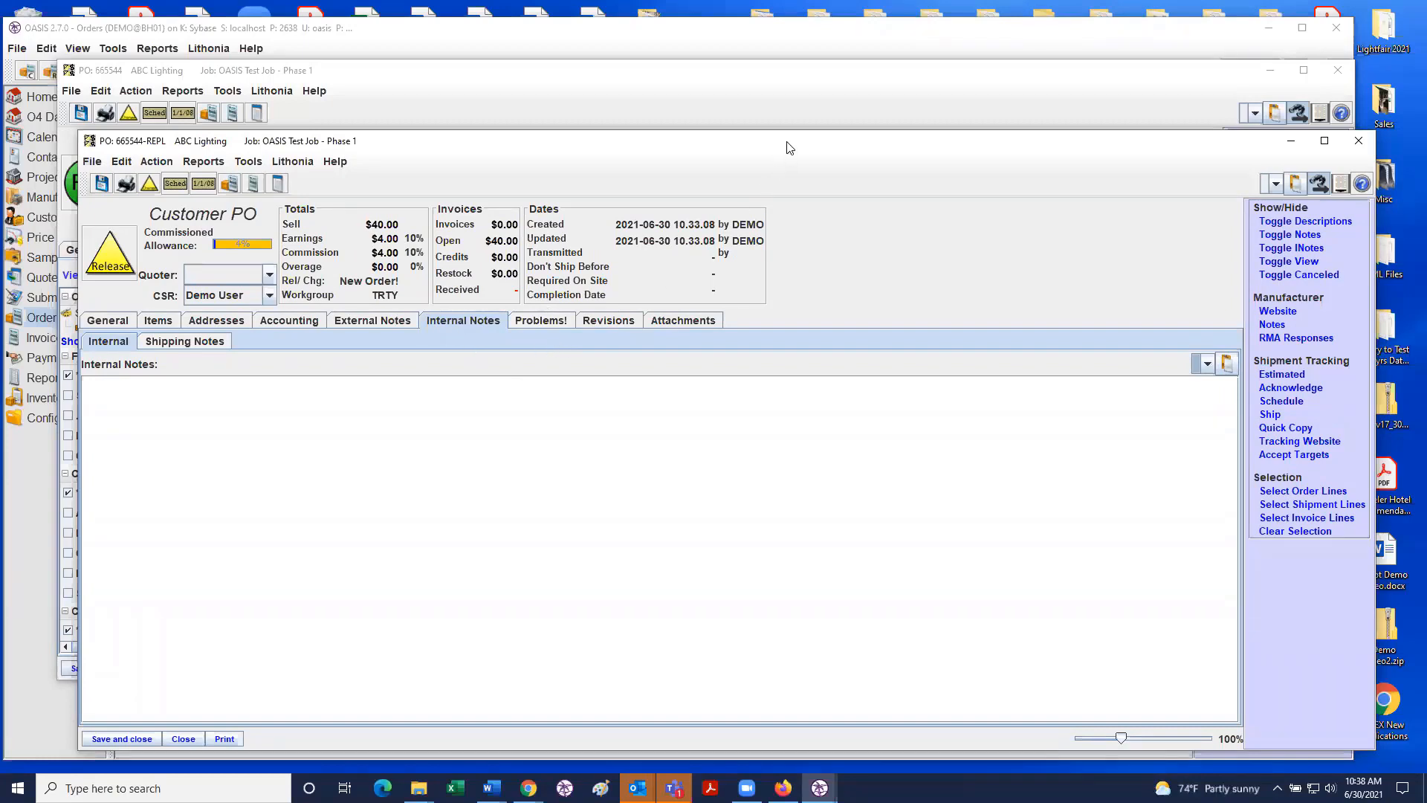
pyautogui.moveTo(786, 140); pyautogui.dragTo(786, 137)
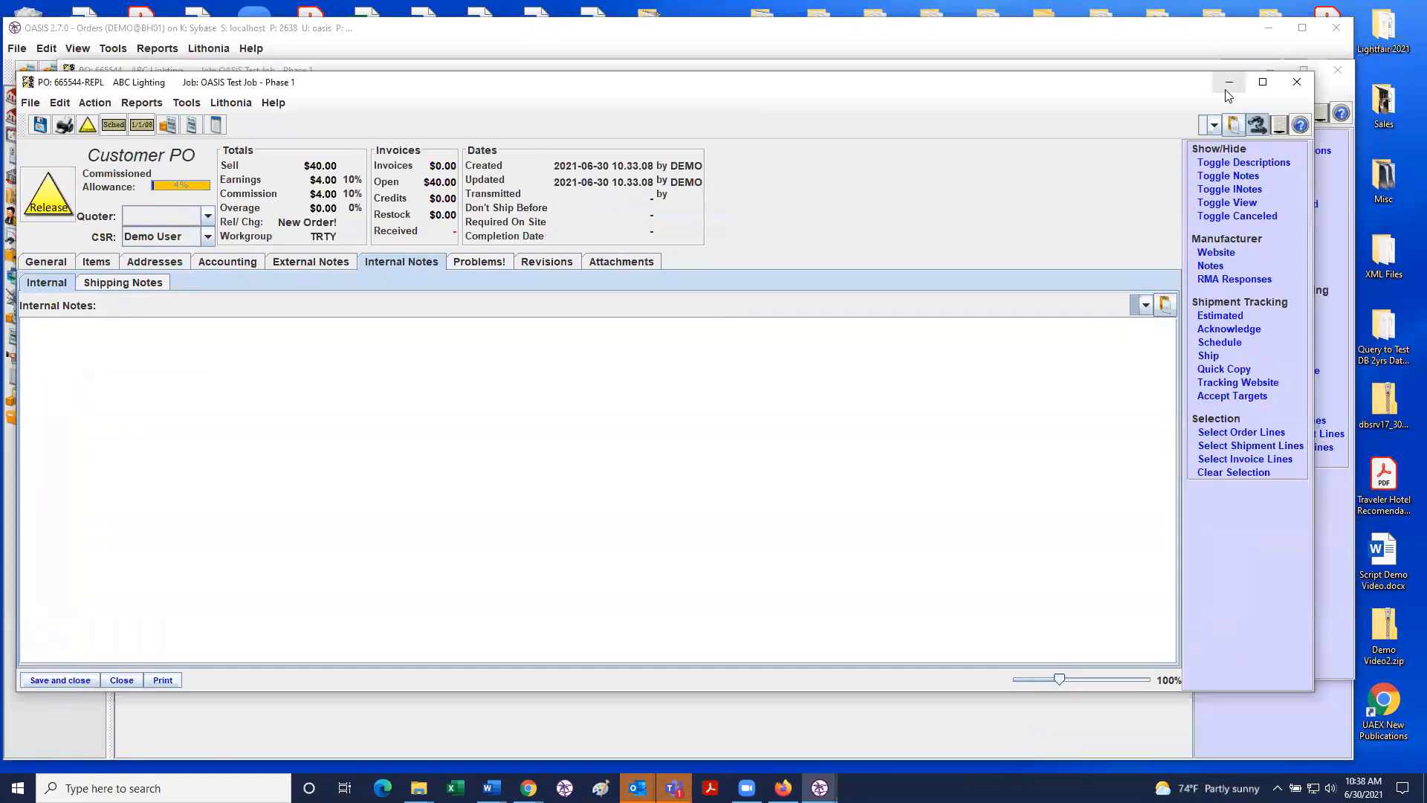
# Step: Minimize the replacement PO, check the original ABC Lighting order's line items, and return to the order list
pyautogui.click(1228, 84)
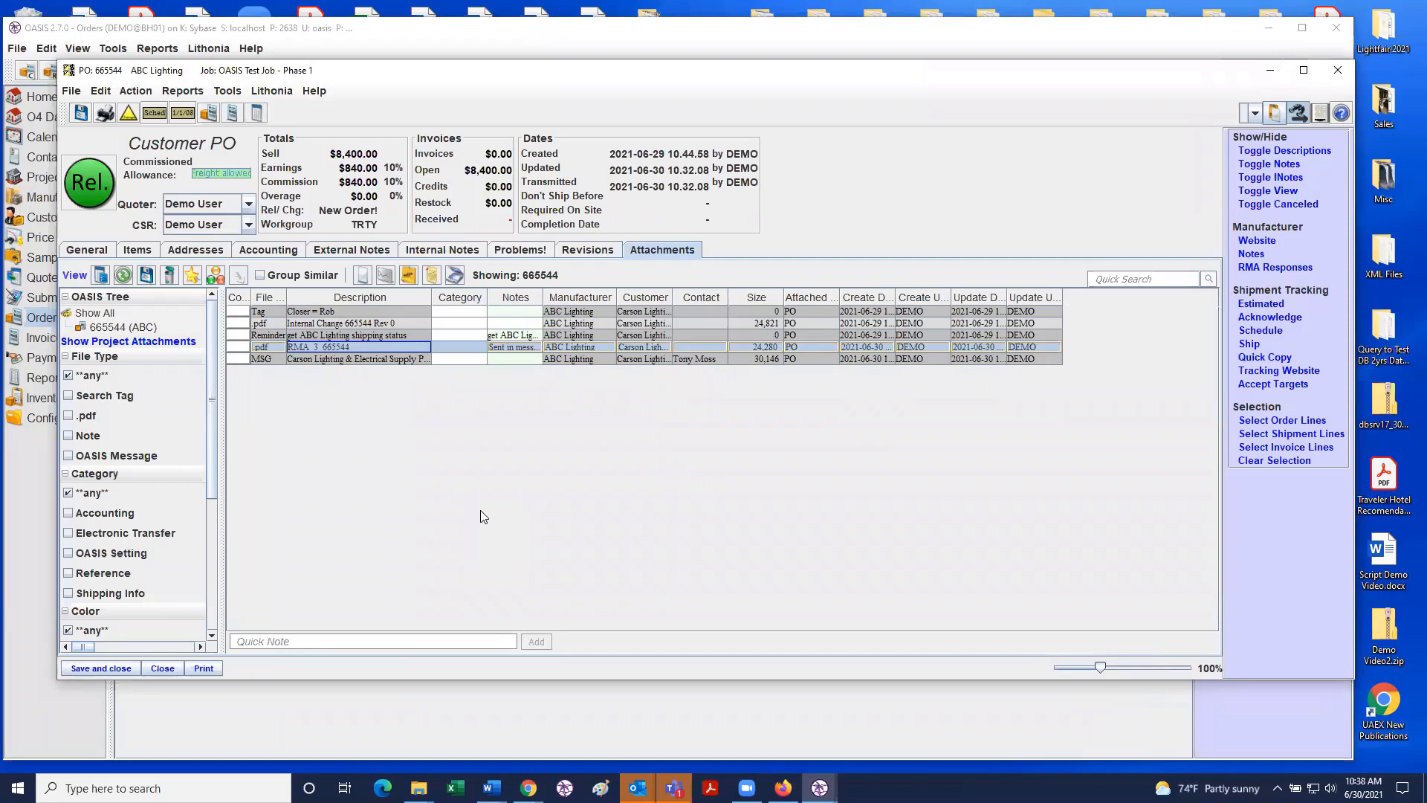
pyautogui.click(146, 251)
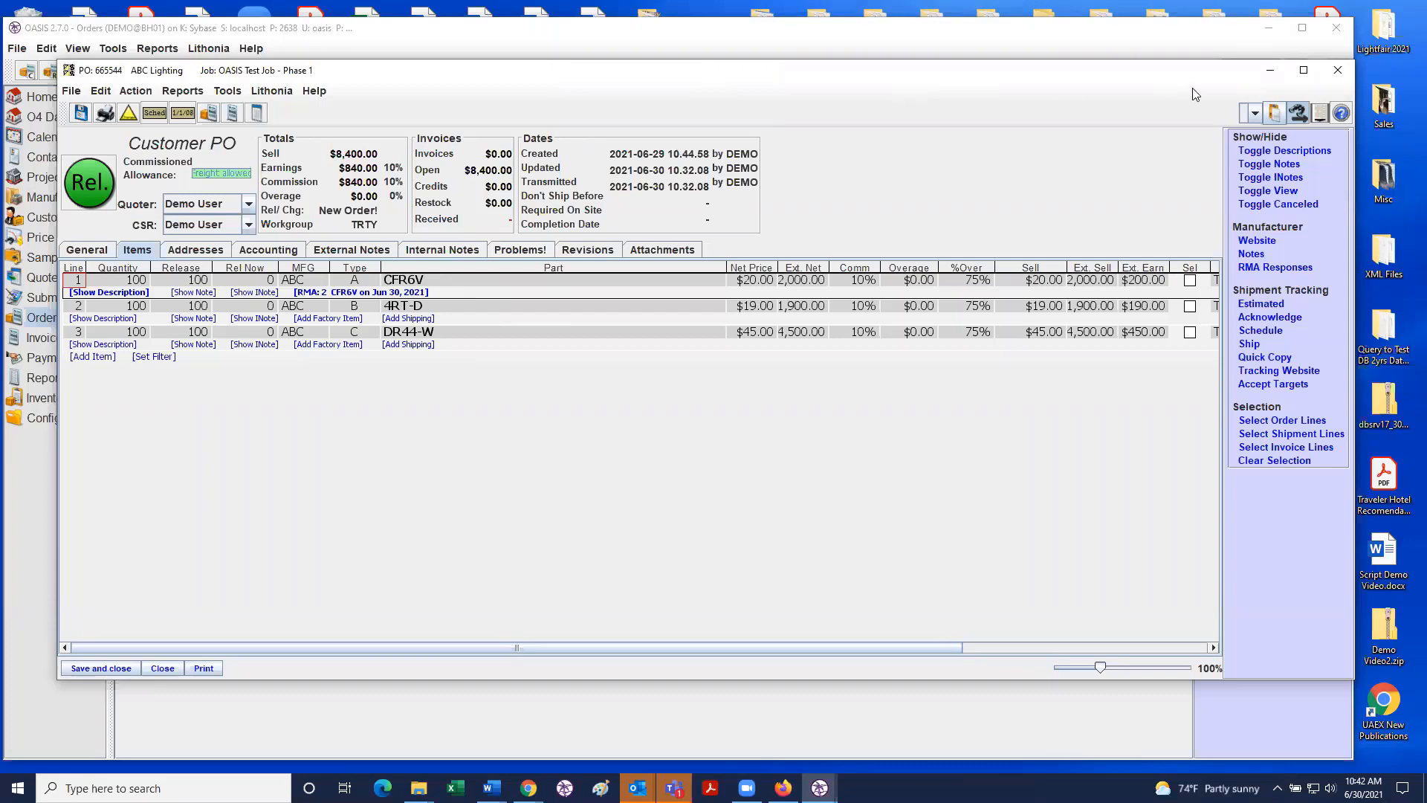
pyautogui.click(1268, 72)
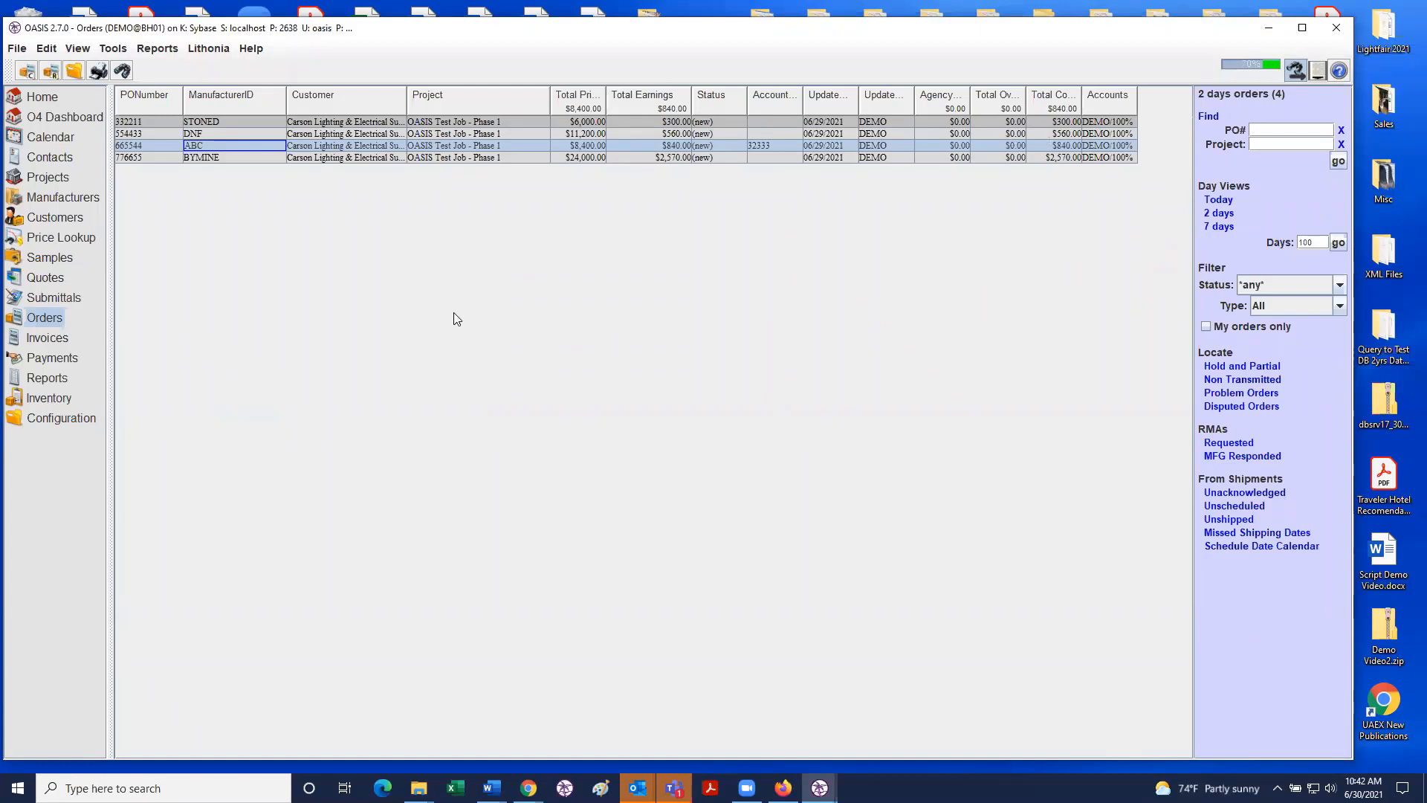
pyautogui.doubleClick(293, 158)
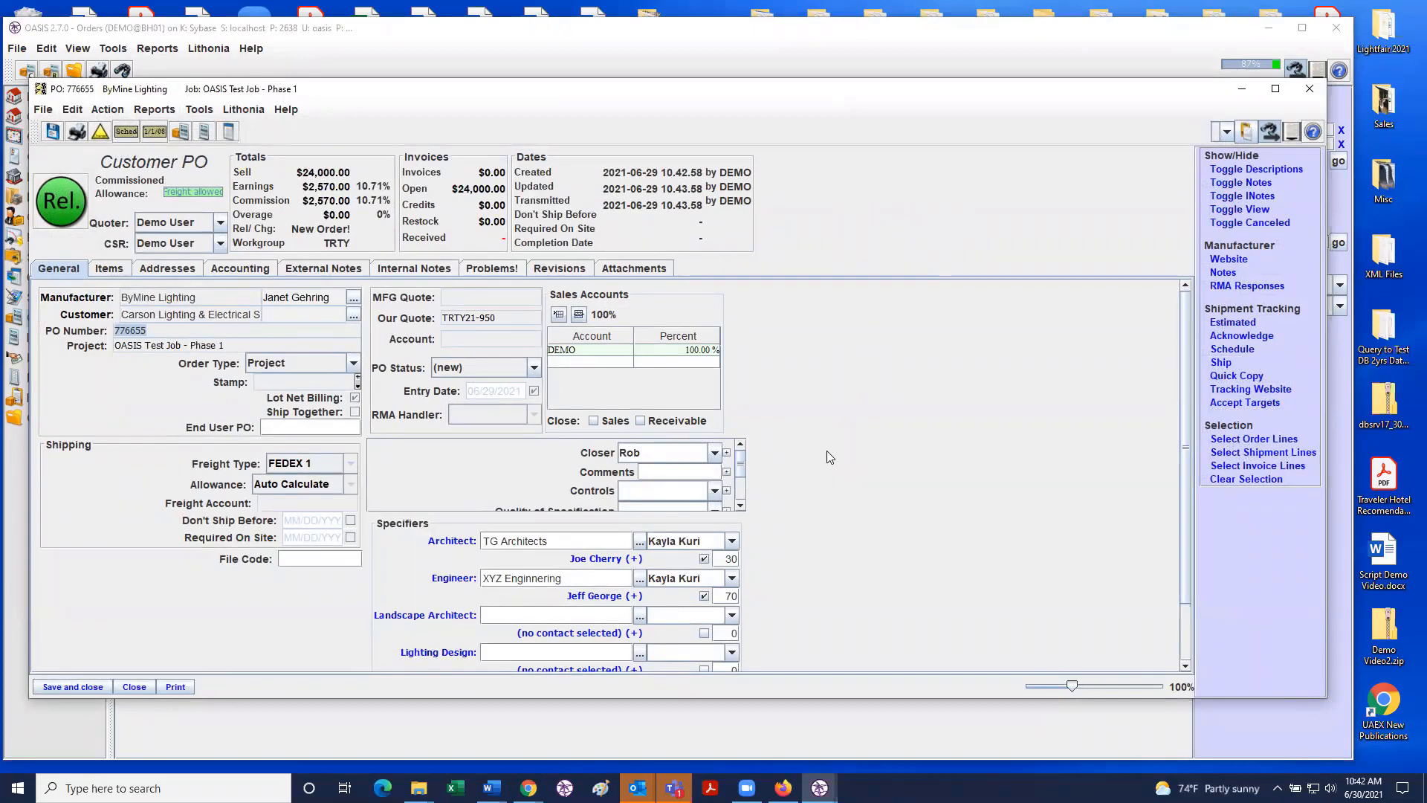
pyautogui.click(190, 110)
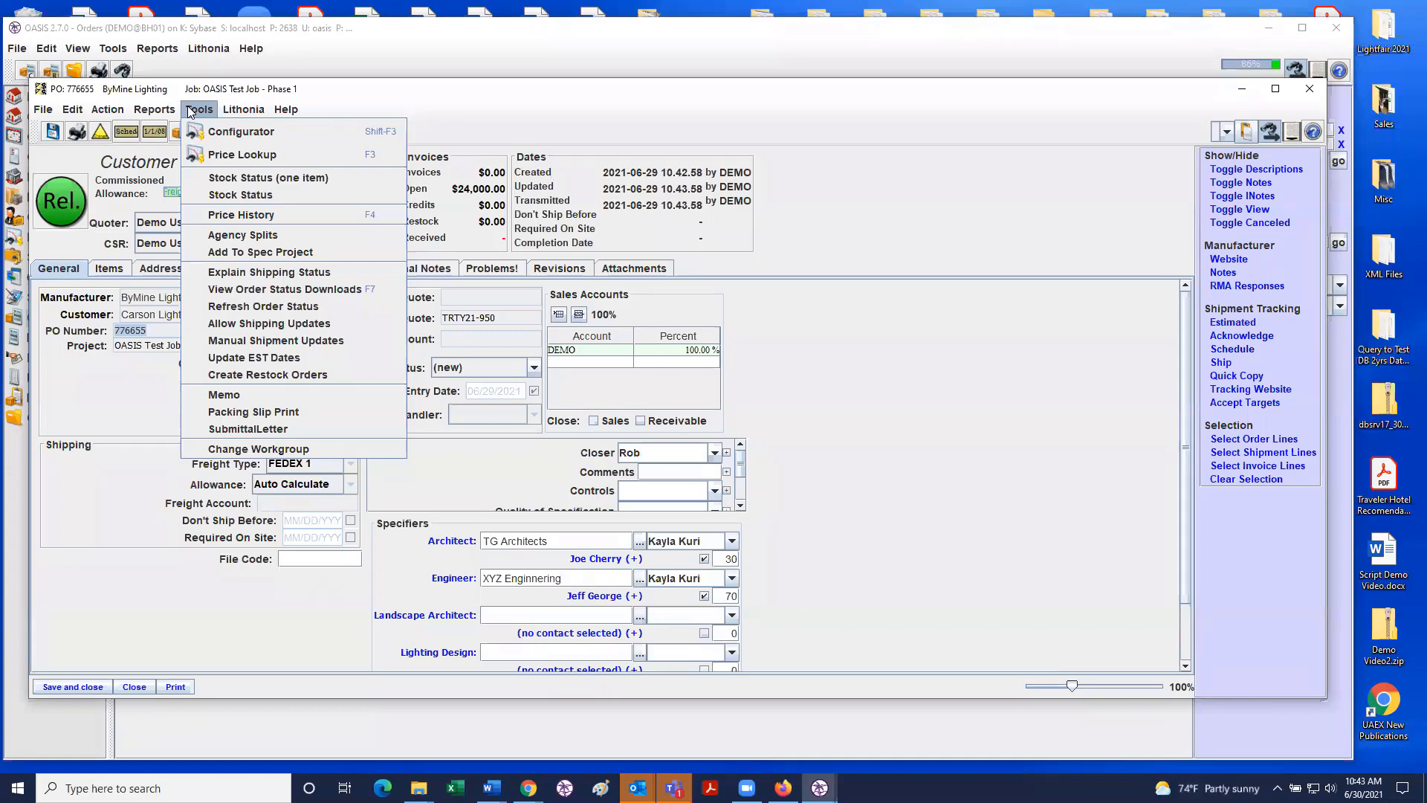
pyautogui.moveTo(224, 115)
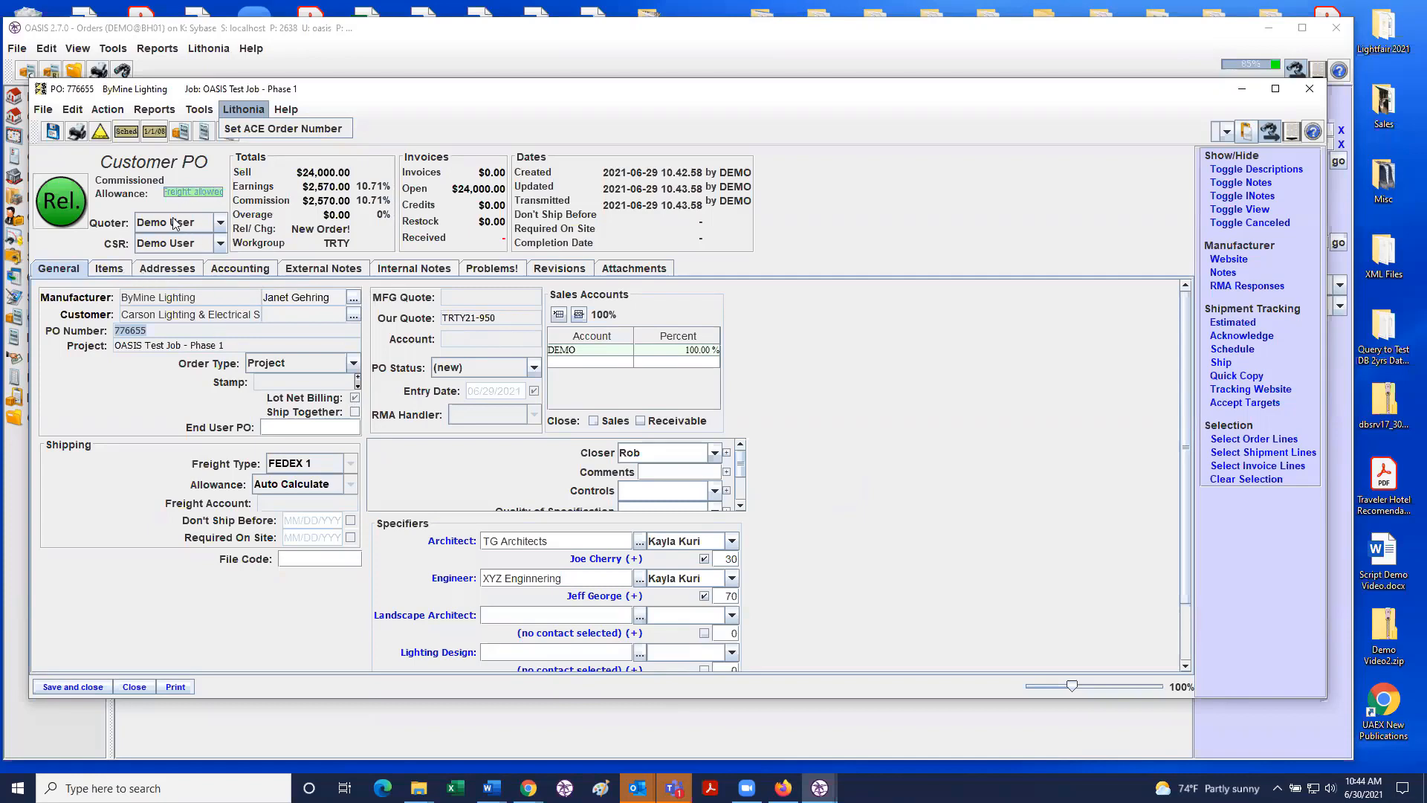
pyautogui.click(109, 112)
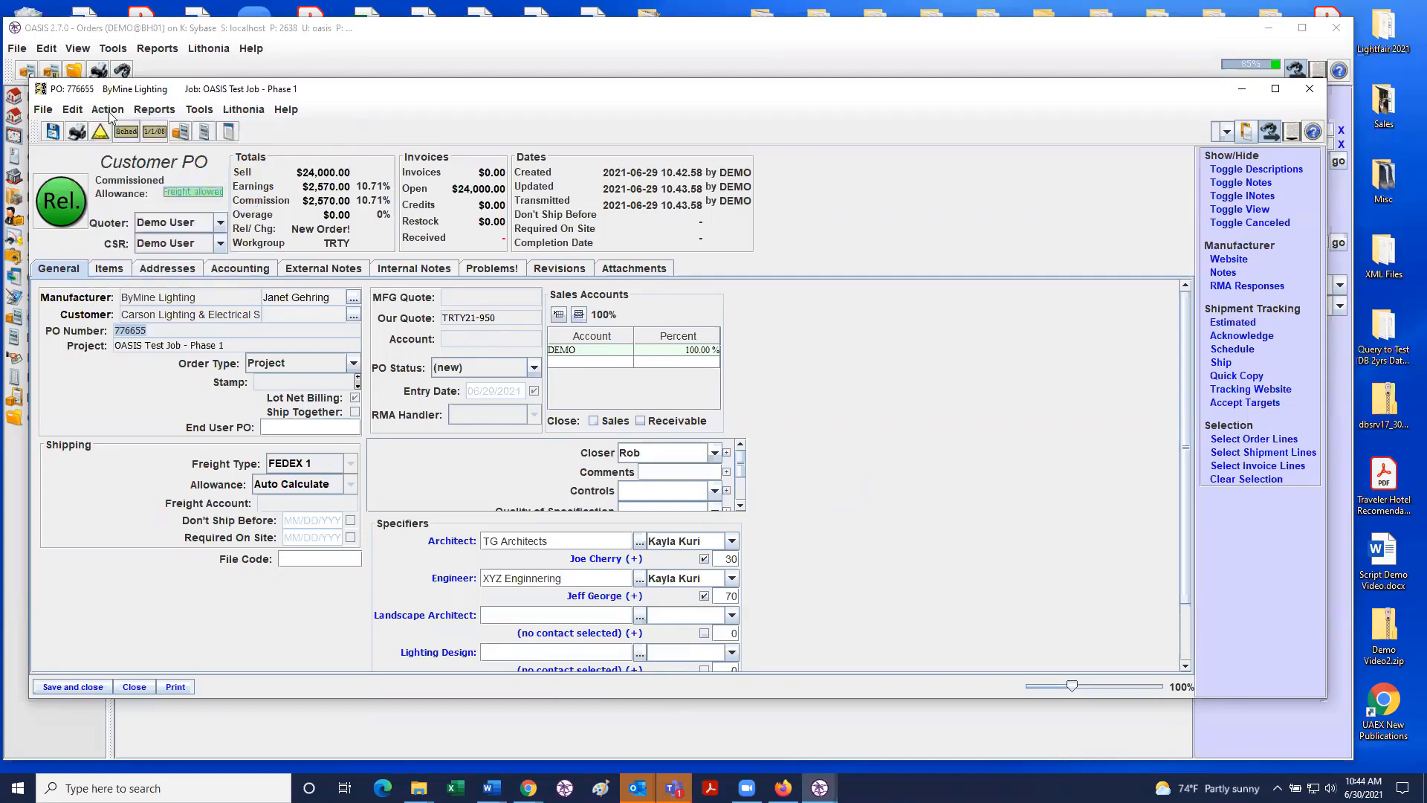
pyautogui.click(108, 111)
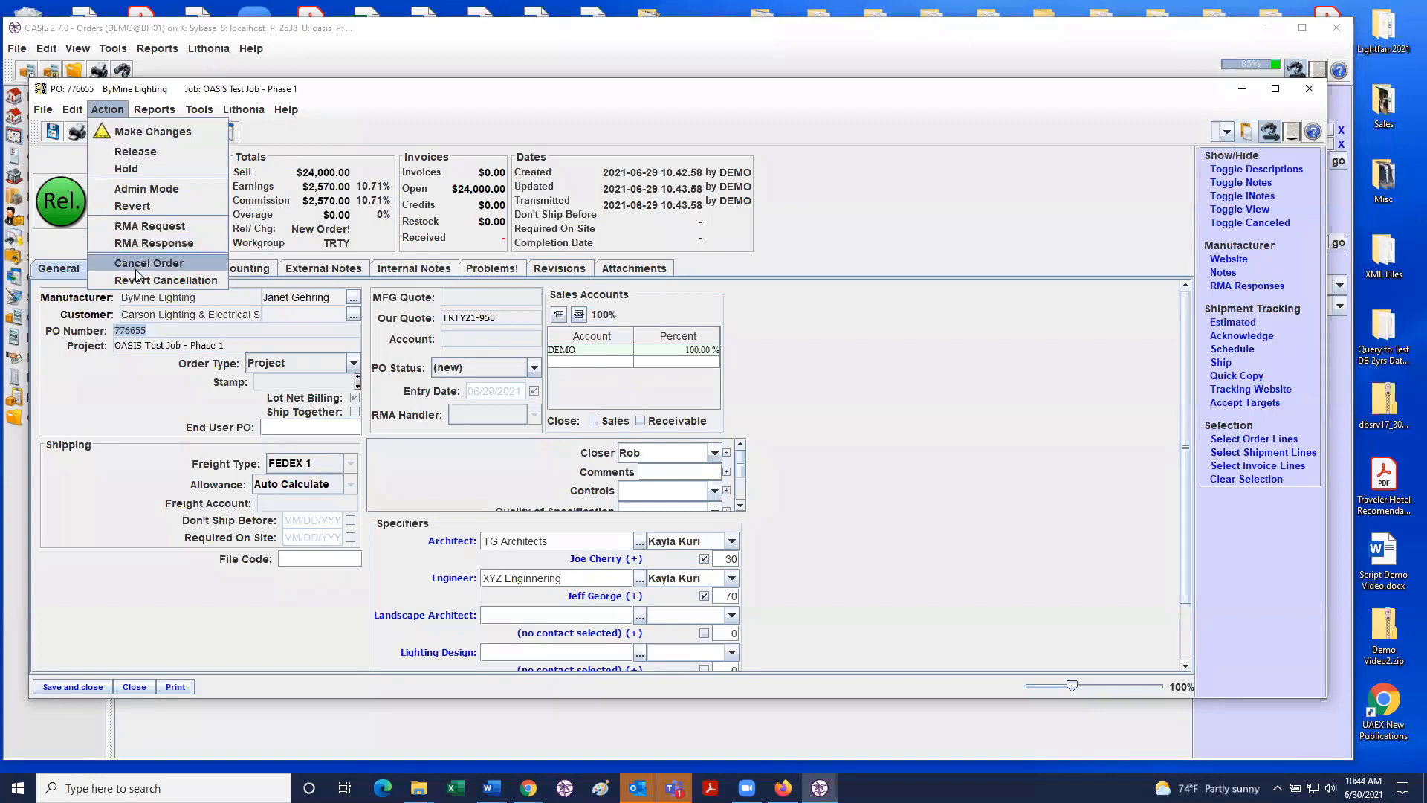
pyautogui.click(140, 244)
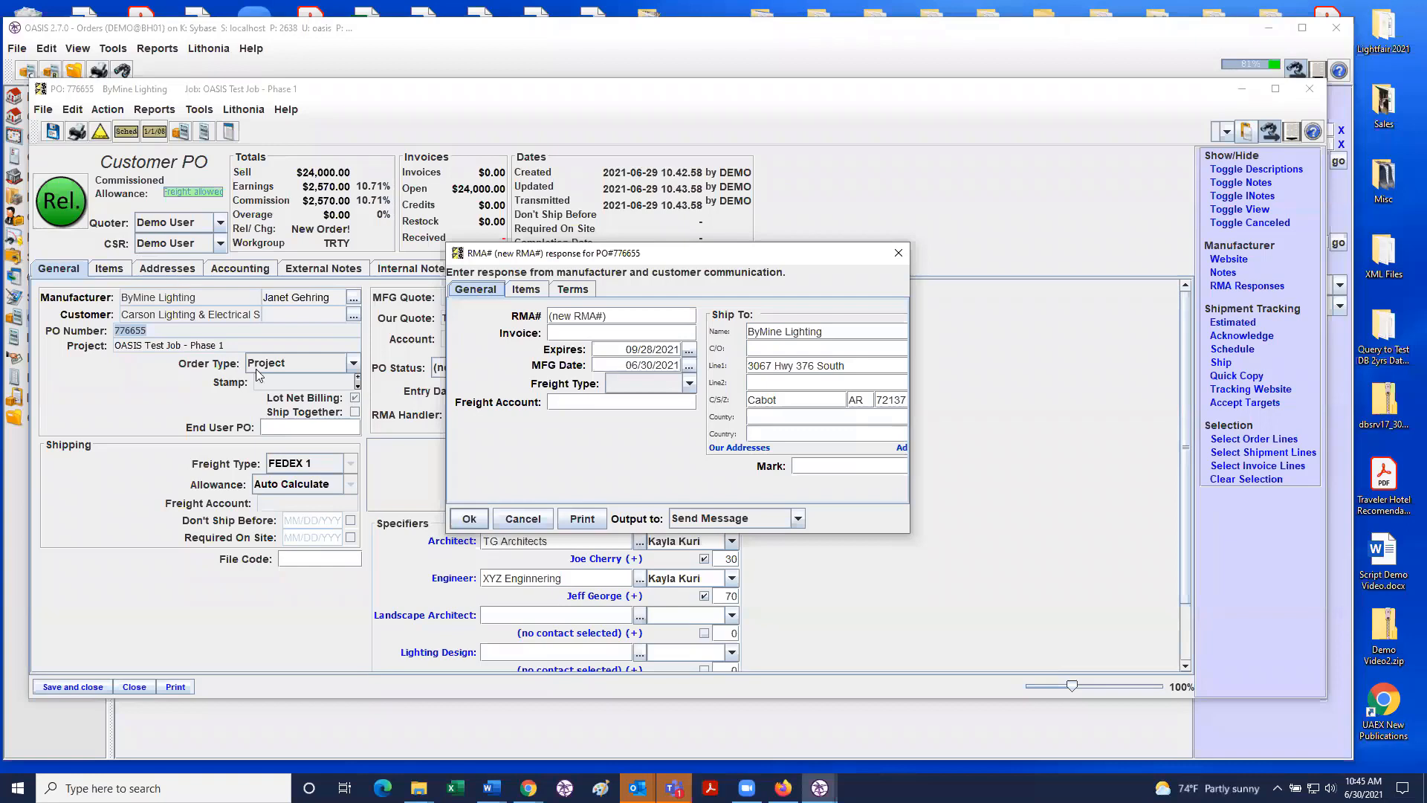
pyautogui.click(629, 315)
pyautogui.write('1234')
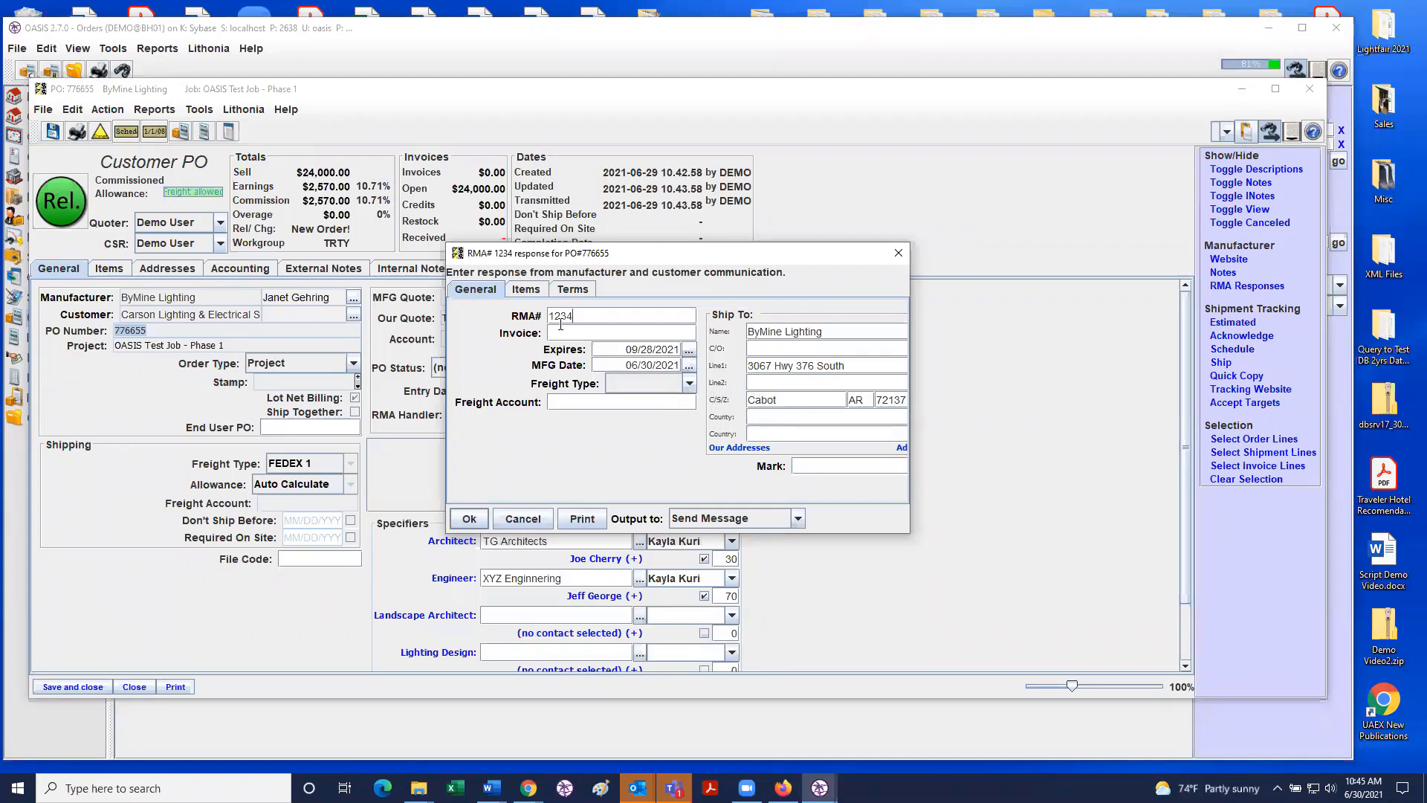
pyautogui.click(526, 290)
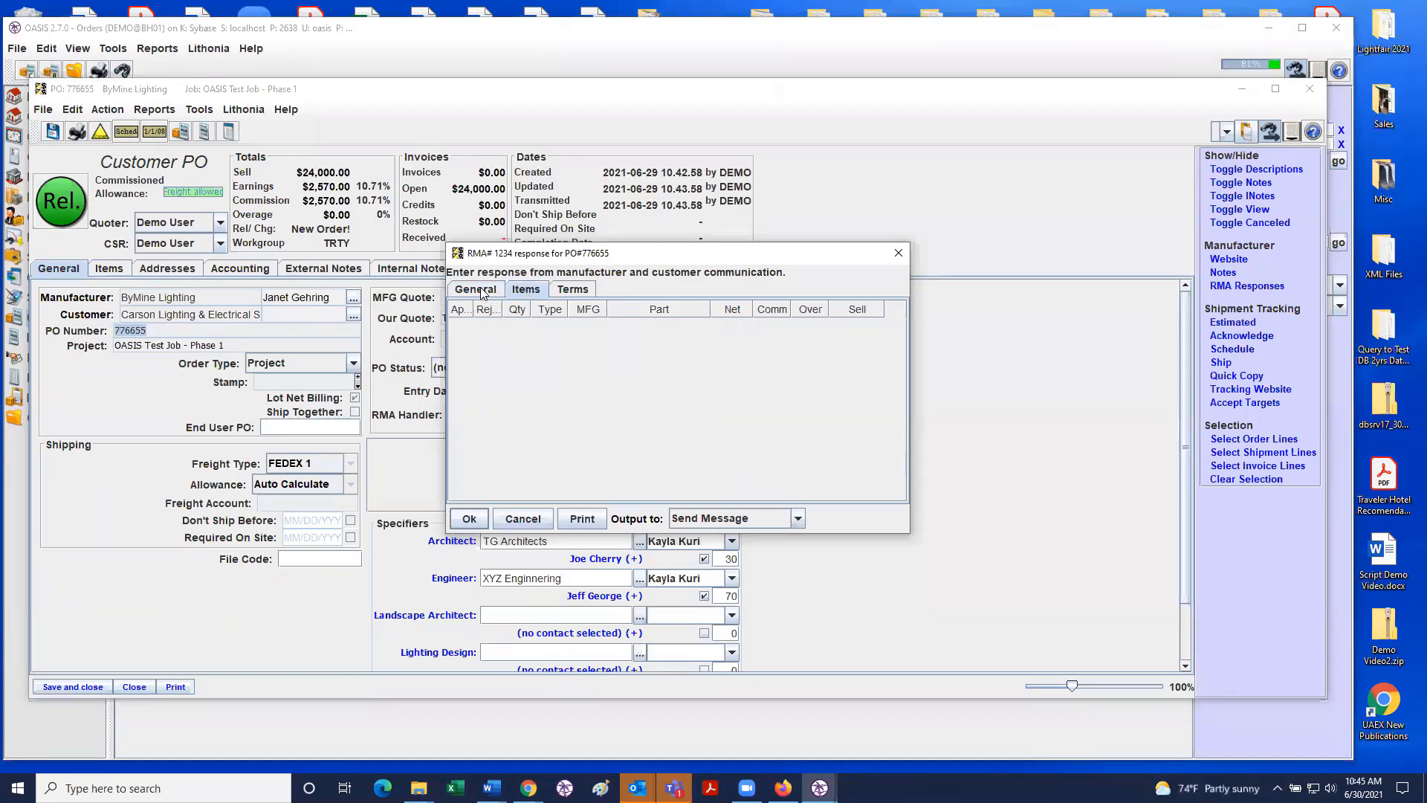
pyautogui.click(482, 292)
pyautogui.click(511, 294)
pyautogui.click(478, 290)
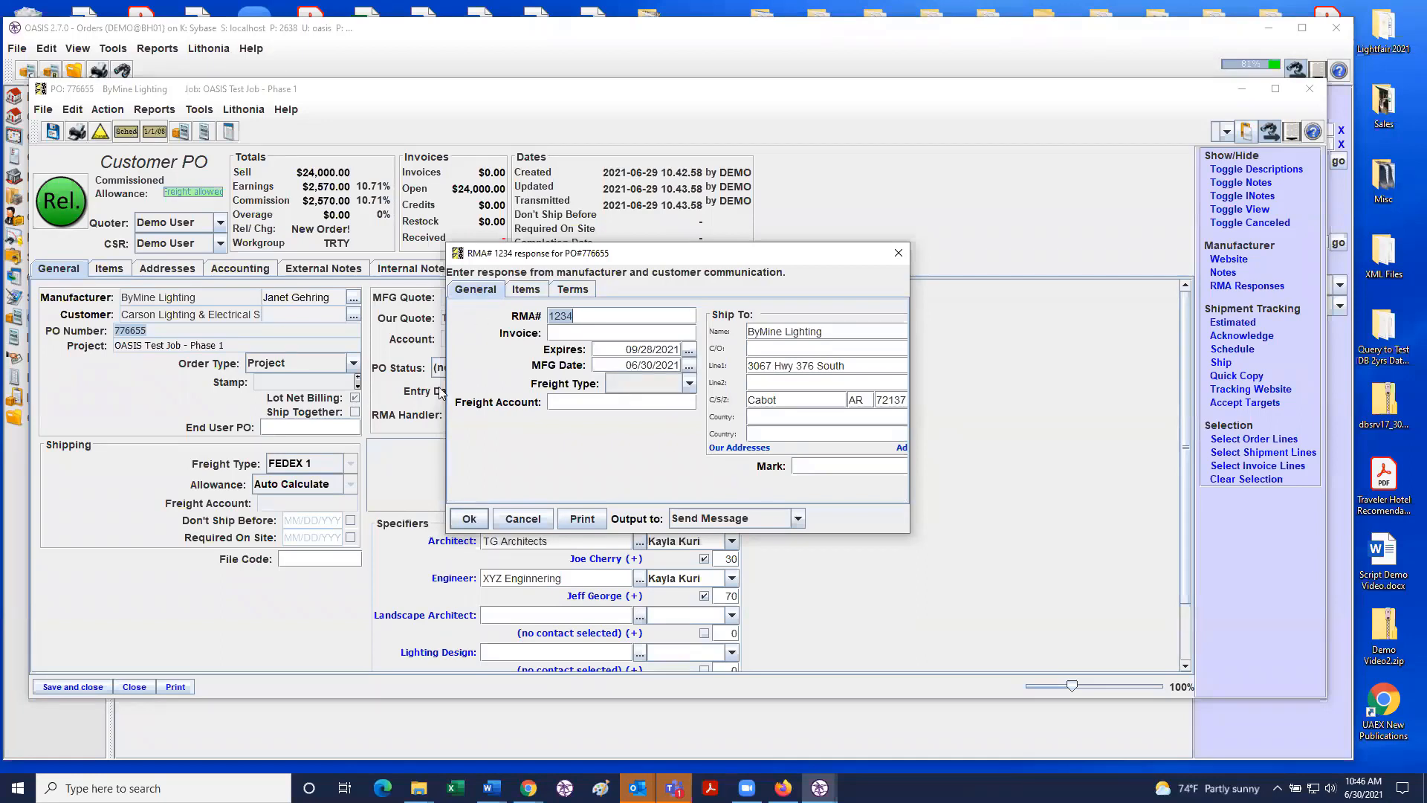
pyautogui.click(897, 255)
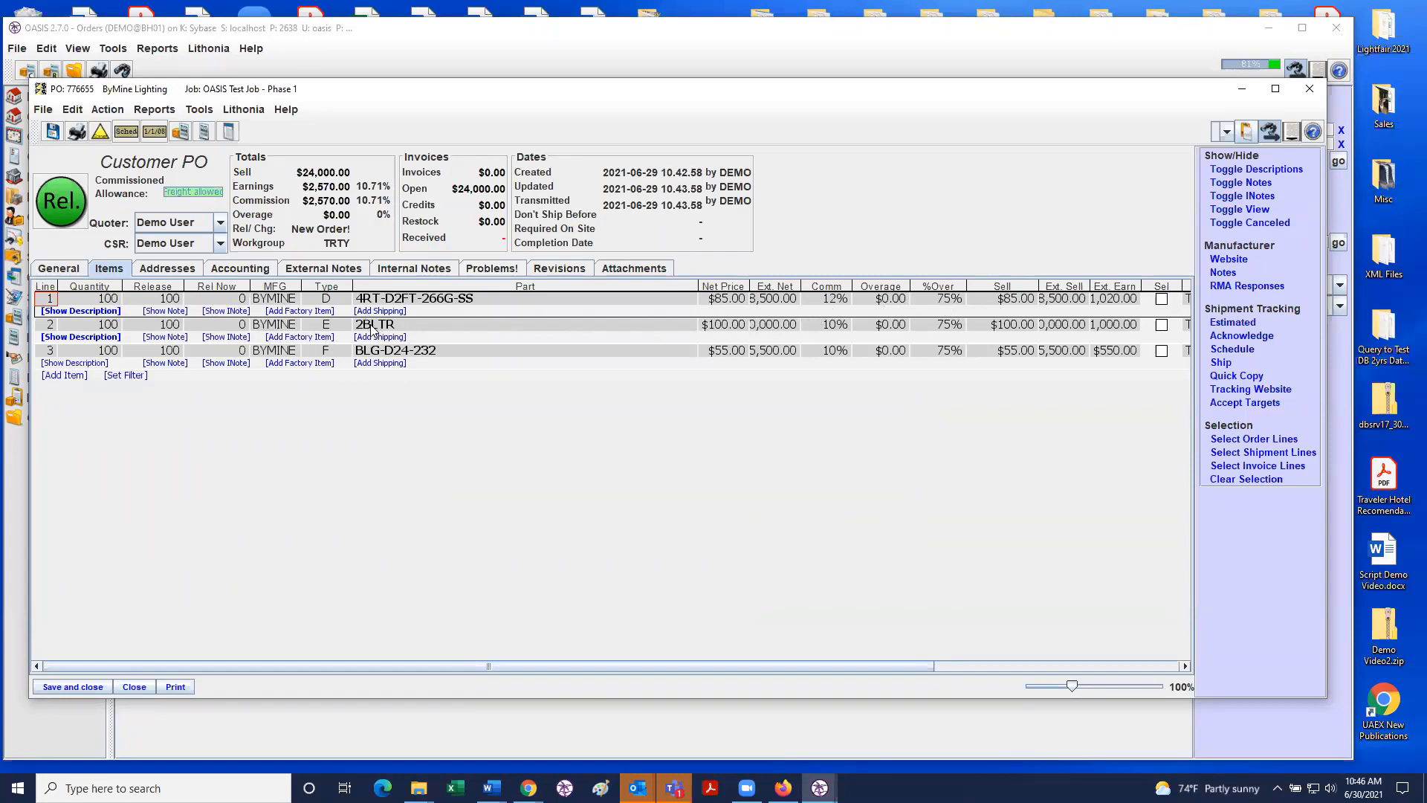
pyautogui.click(1241, 89)
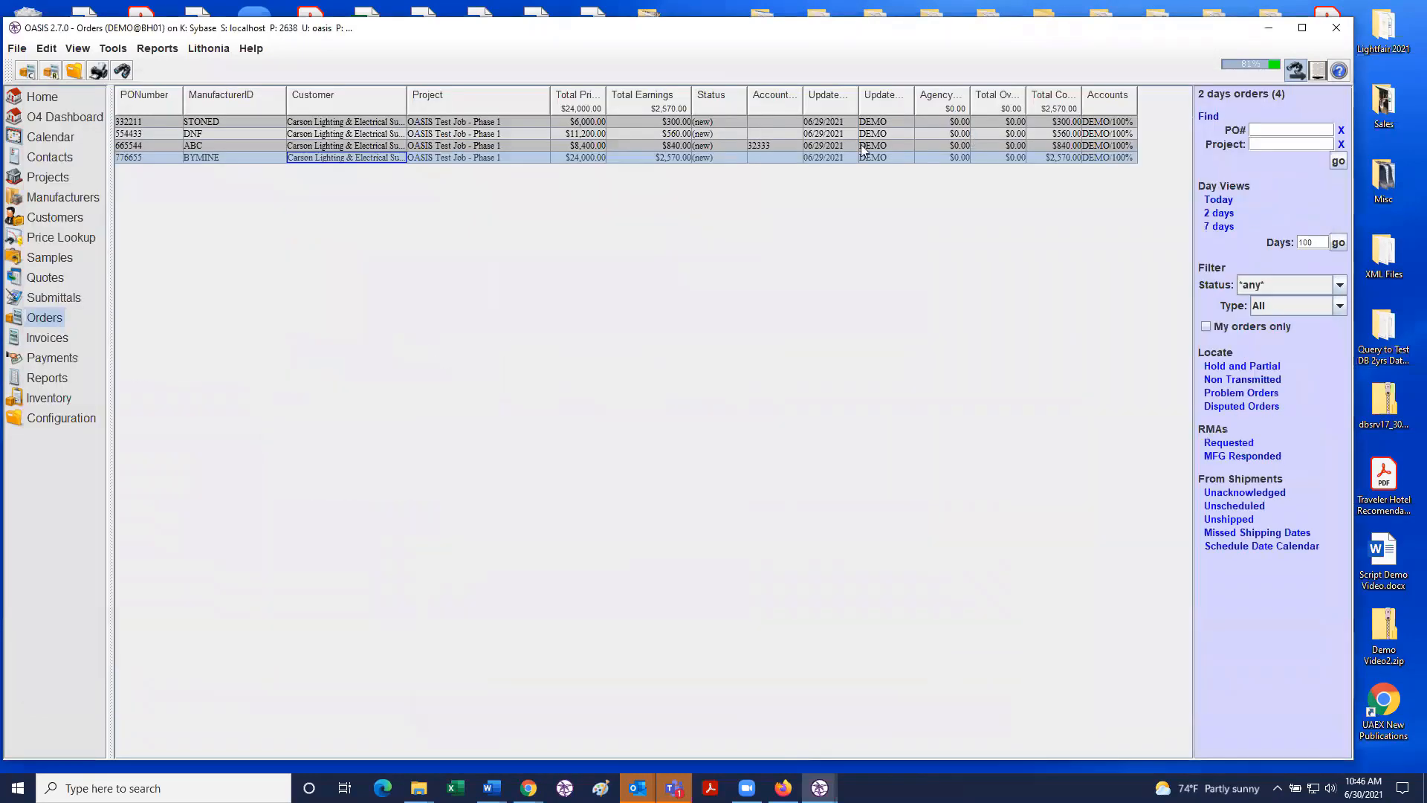
# Step: Reopen the original ABC Lighting order from the order list
pyautogui.click(459, 147)
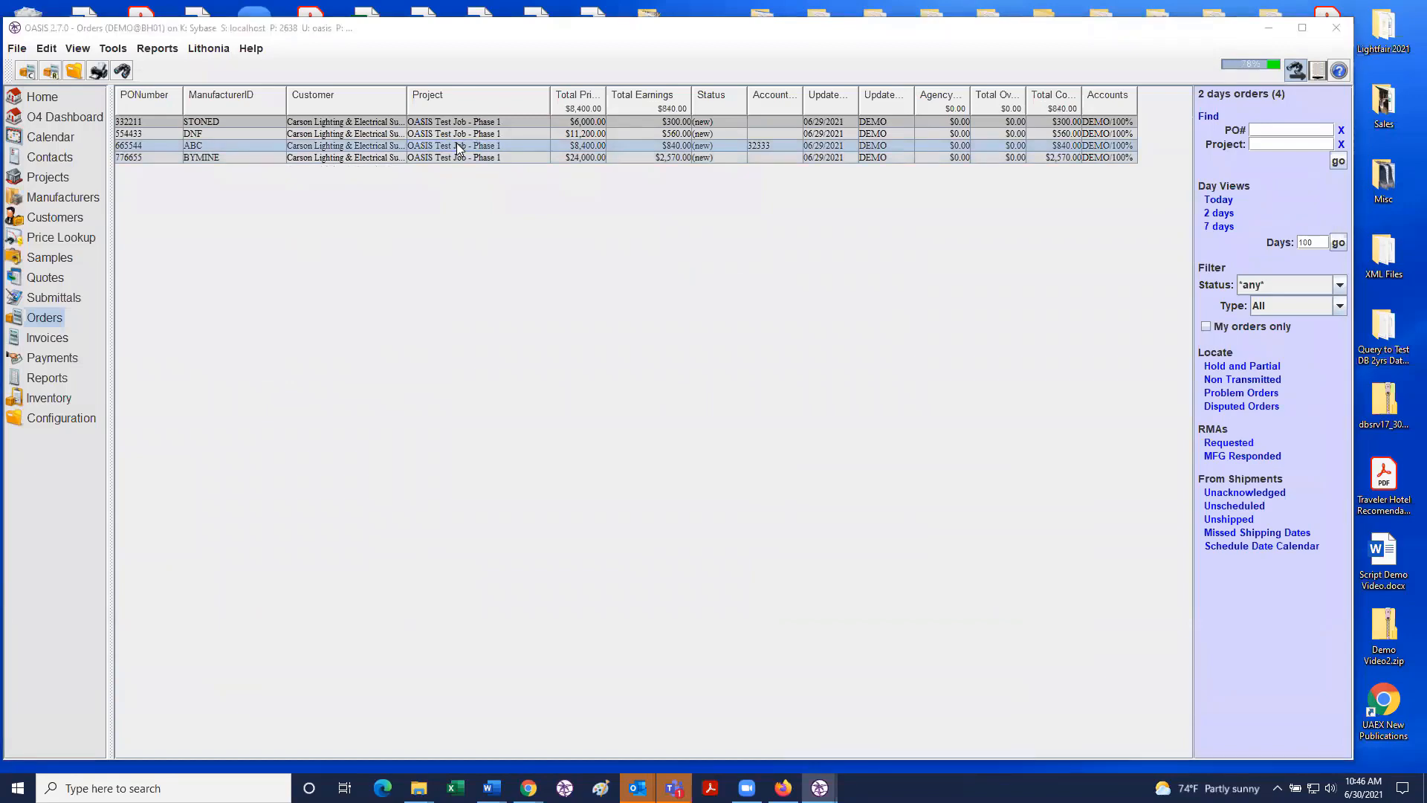
pyautogui.doubleClick(407, 145)
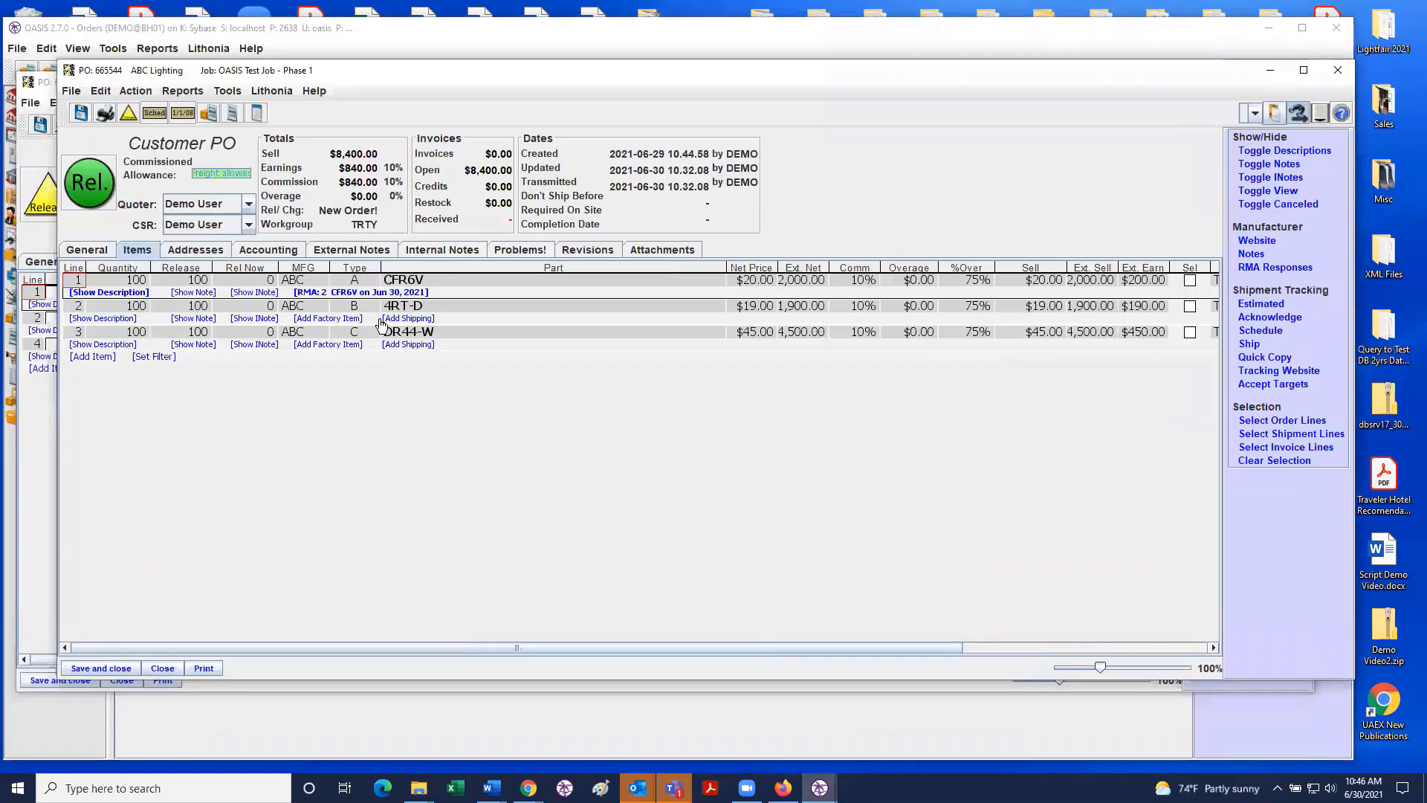